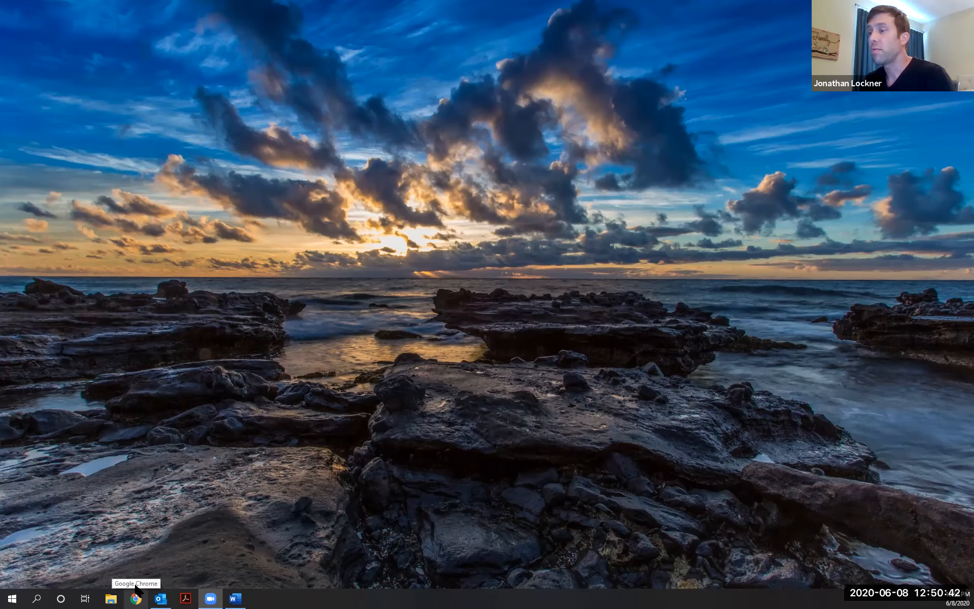
Step: Switch to Google Chrome and bring up the Email page of Palomar College Enrollment Services
left_click(136, 589)
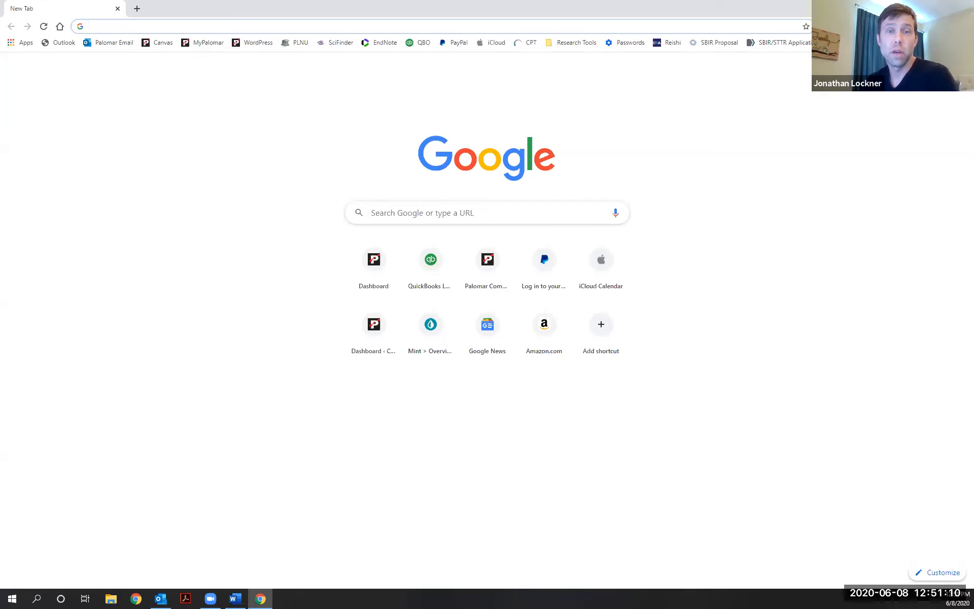
key("alt+Tab")
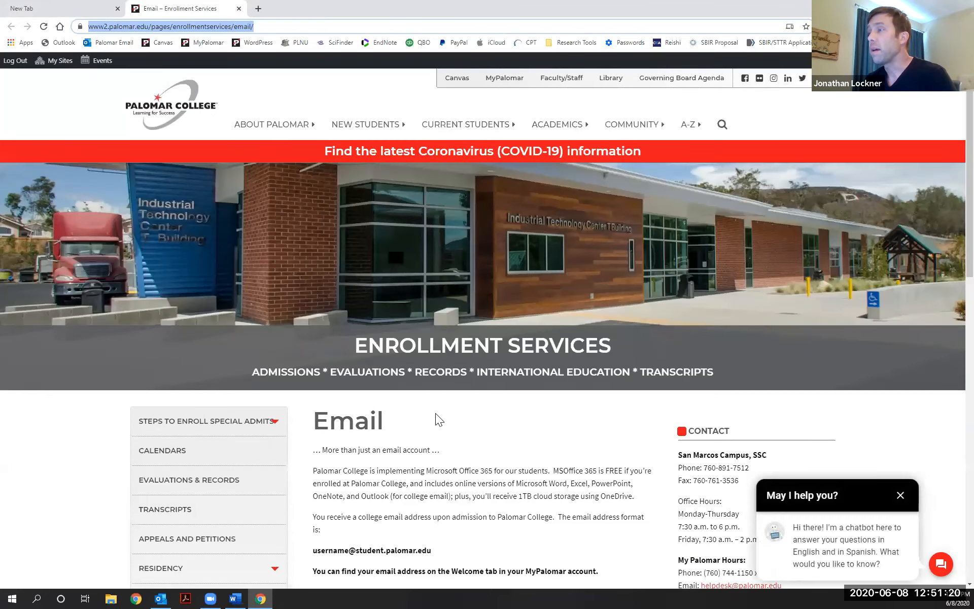
scroll(436, 419, "down", 3)
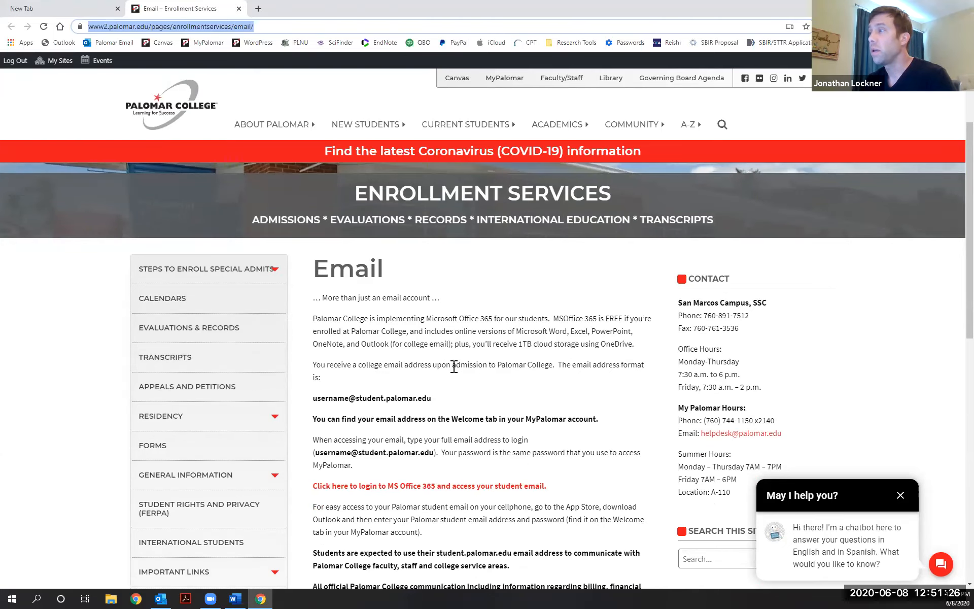
Step: Highlight the Email page text on when students receive a college address, its format, and where to find it
left_click_drag(433, 365, 556, 367)
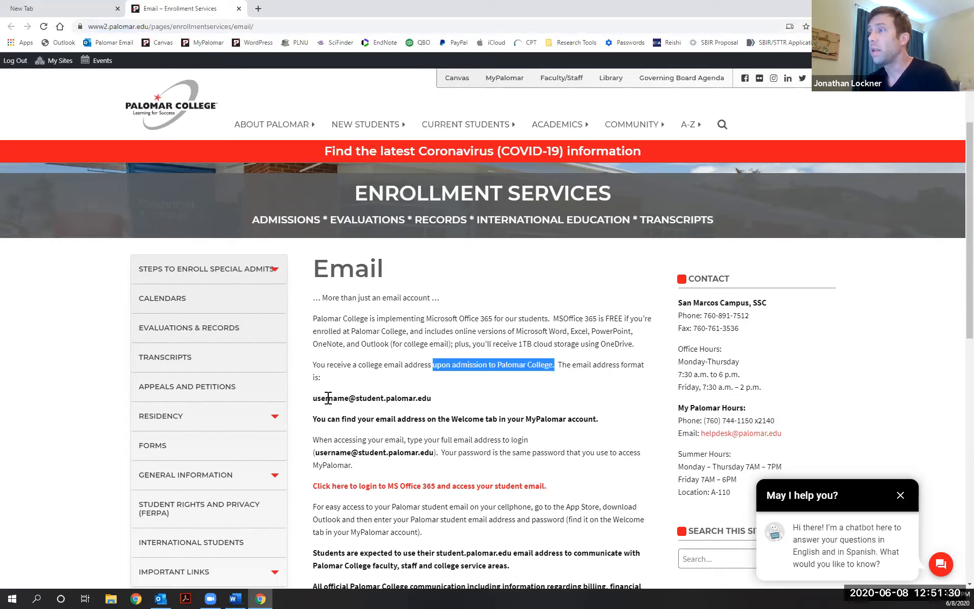
left_click_drag(314, 398, 436, 399)
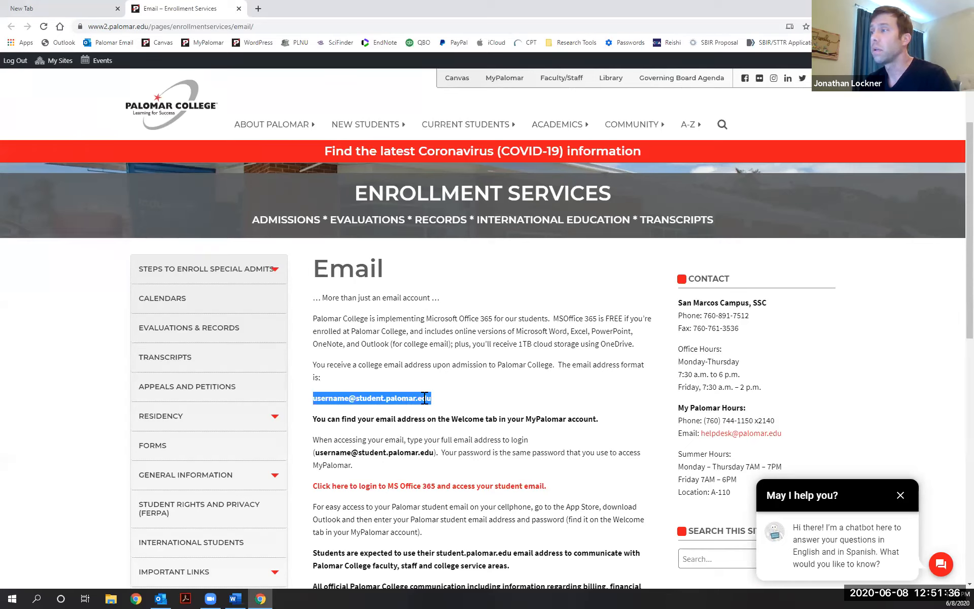
left_click_drag(314, 419, 367, 420)
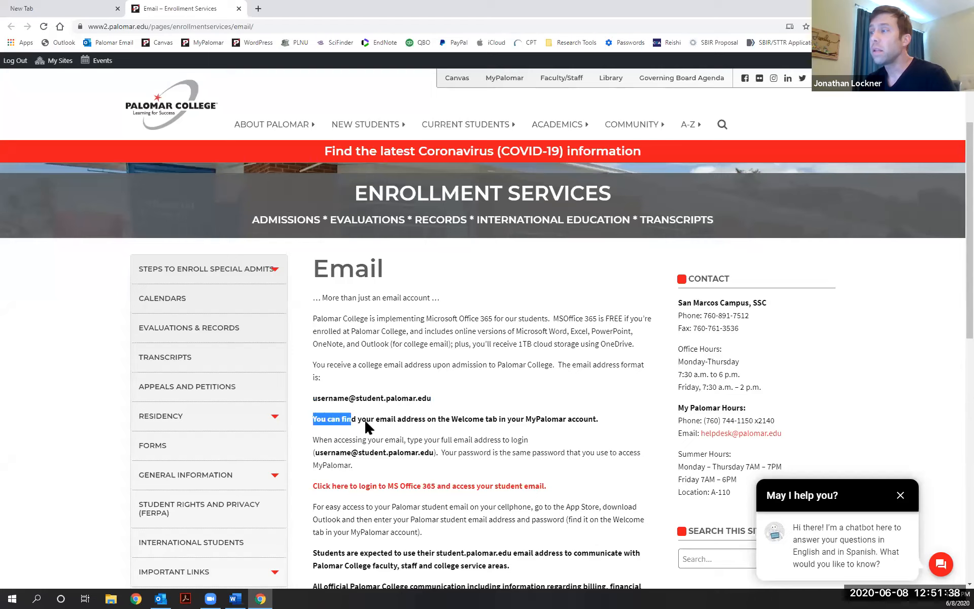
left_click_drag(429, 420, 595, 420)
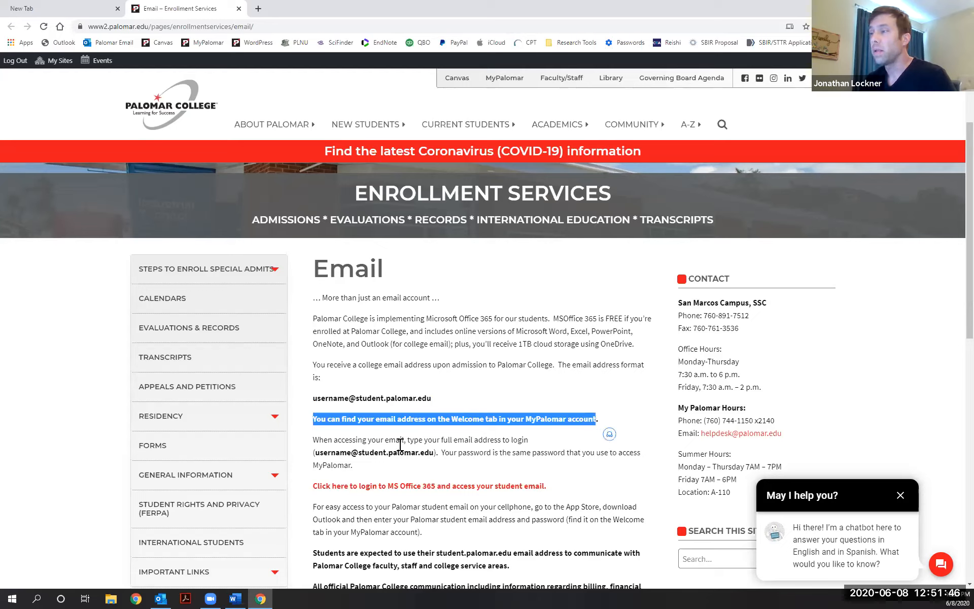
Step: Highlight the Email page passages on free Microsoft Office 365, its included online apps such as Excel, and OneDrive cloud storage
double_click(430, 319)
left_click_drag(477, 319, 494, 319)
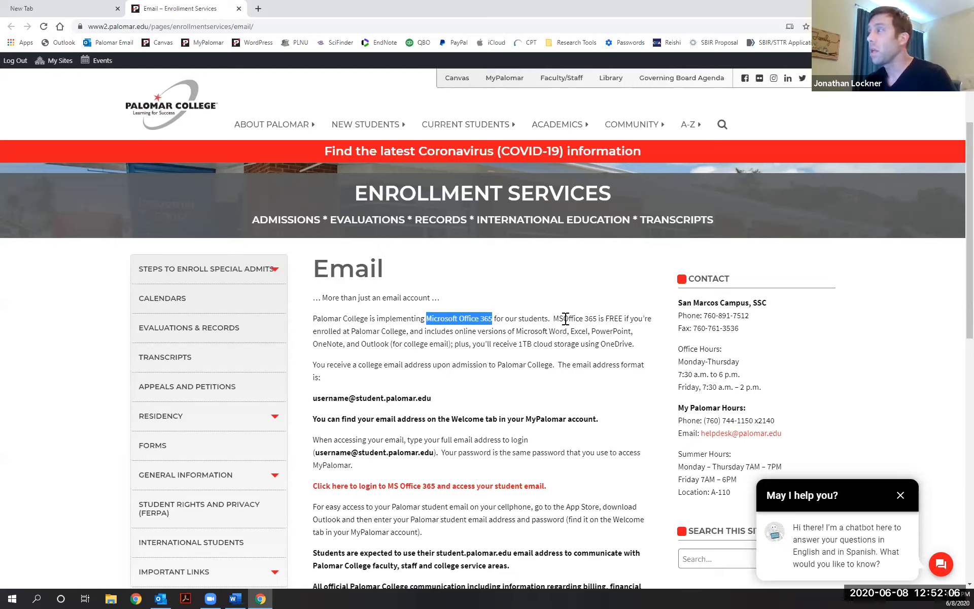
left_click_drag(553, 319, 623, 320)
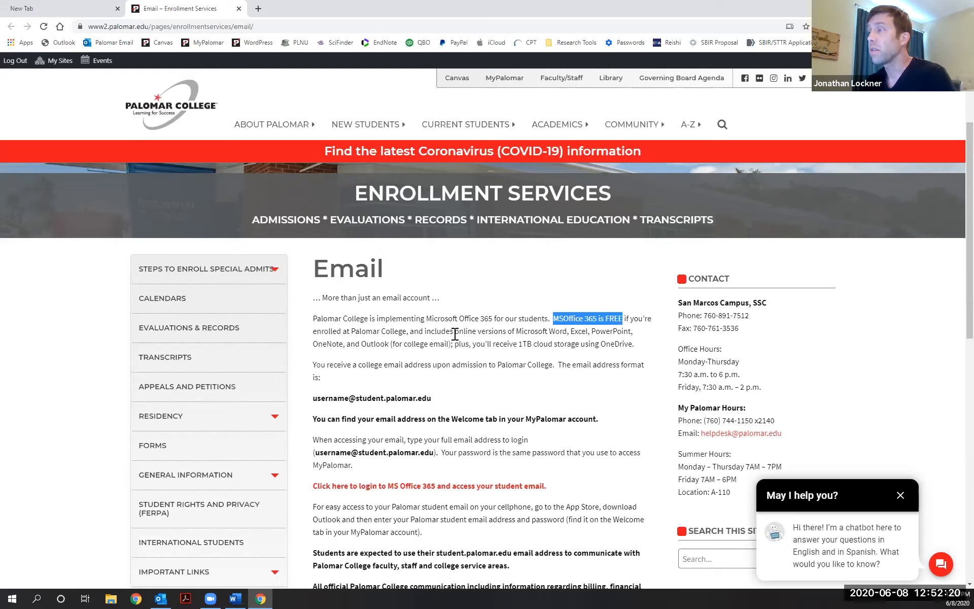
left_click_drag(455, 333, 633, 334)
left_click_drag(314, 344, 390, 350)
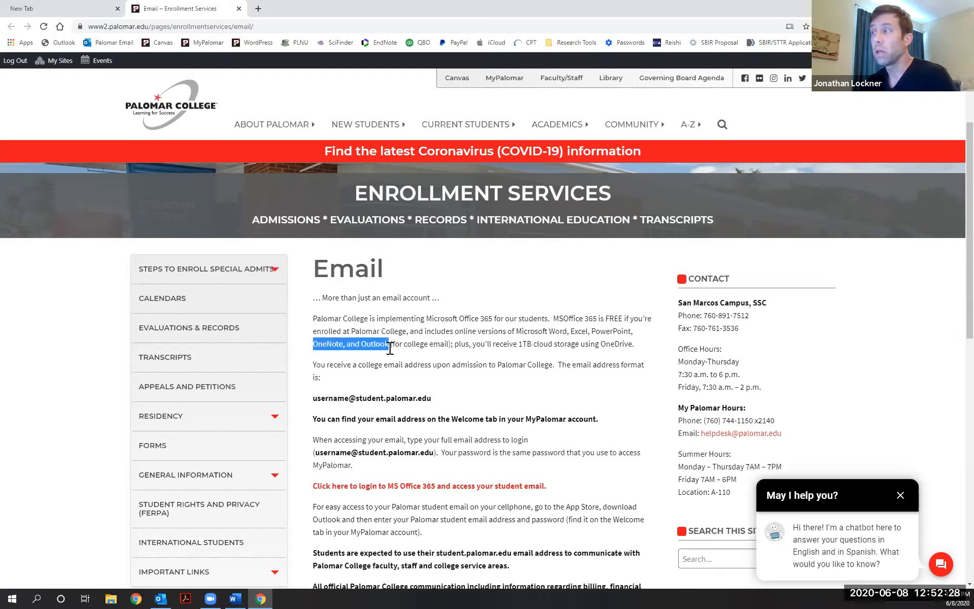
left_click(456, 345)
left_click_drag(457, 345, 633, 345)
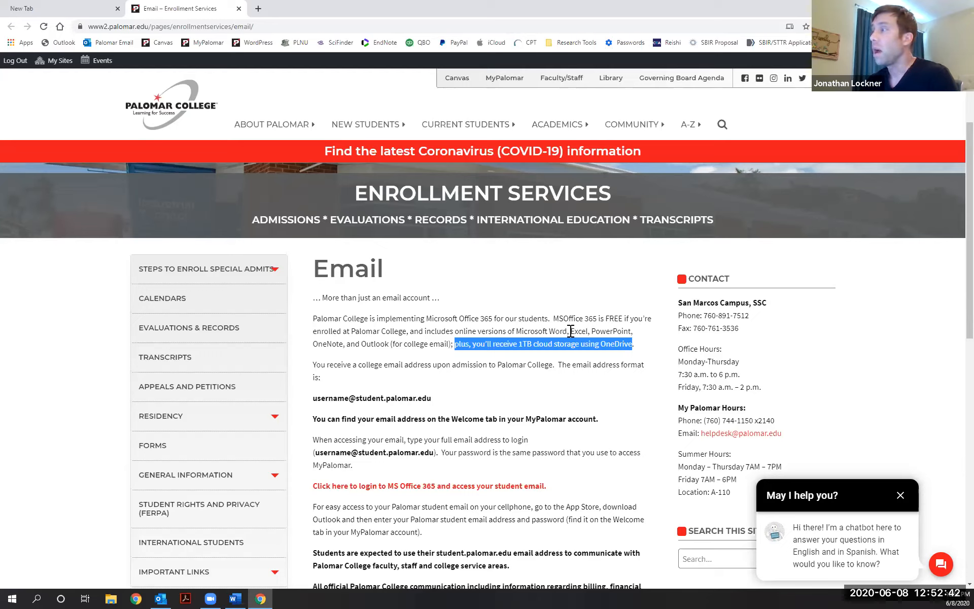
left_click(602, 343)
left_click_drag(601, 344, 633, 344)
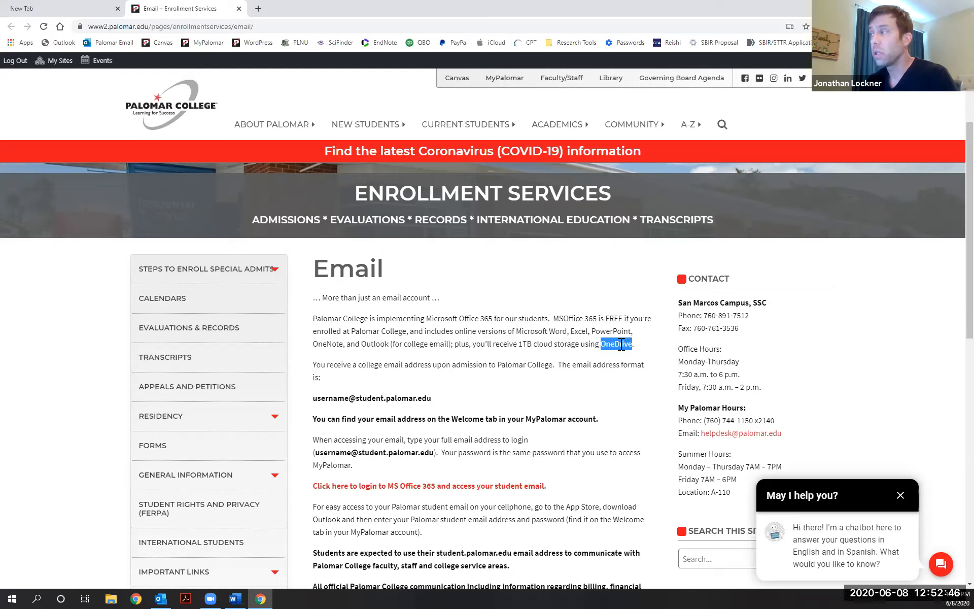
left_click_drag(572, 332, 589, 332)
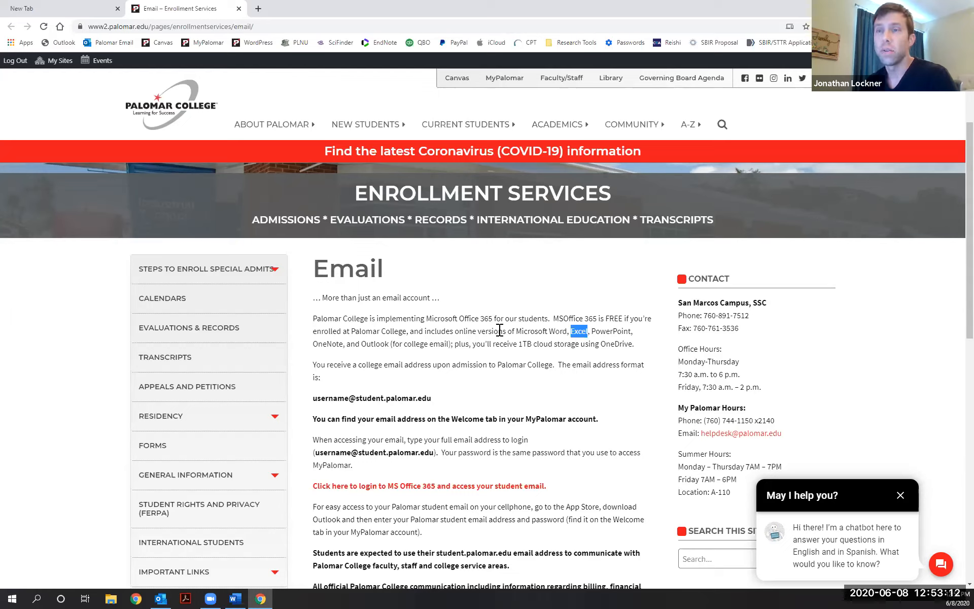
Step: Highlight the student email address format and open the Email page's link for logging in to MS Office 365
left_click_drag(313, 399, 438, 399)
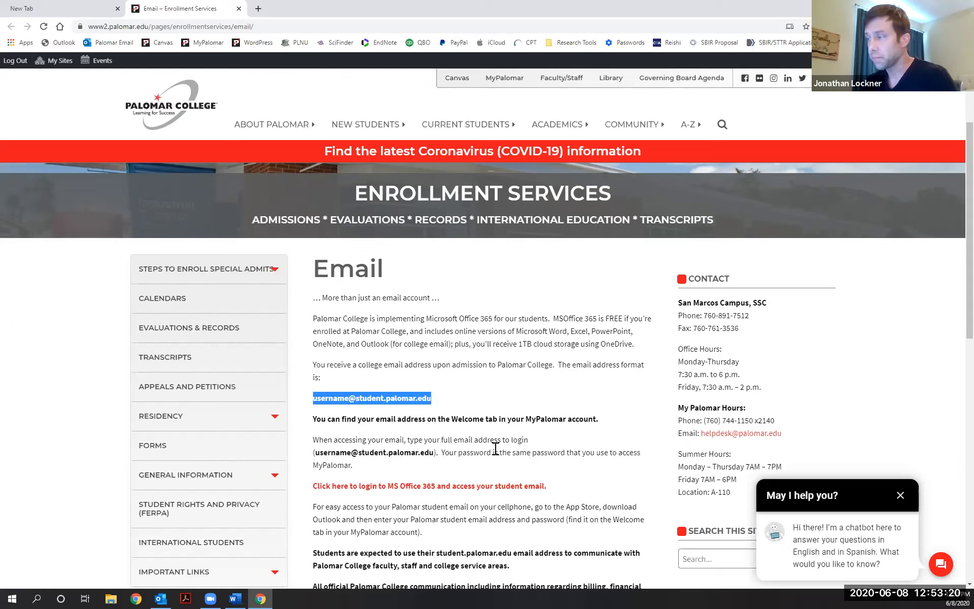
scroll(443, 419, "down", 1)
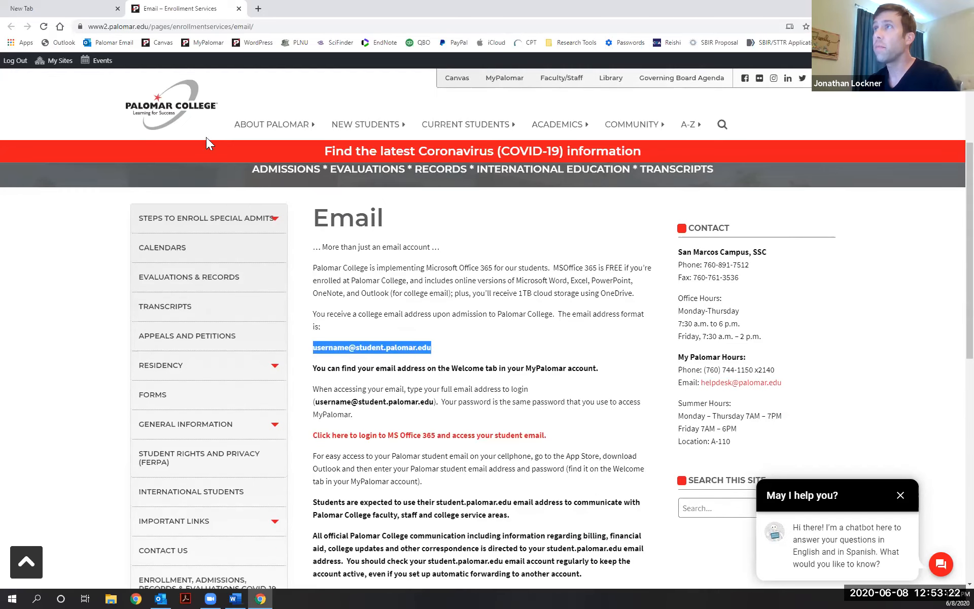
scroll(370, 357, "up", 4)
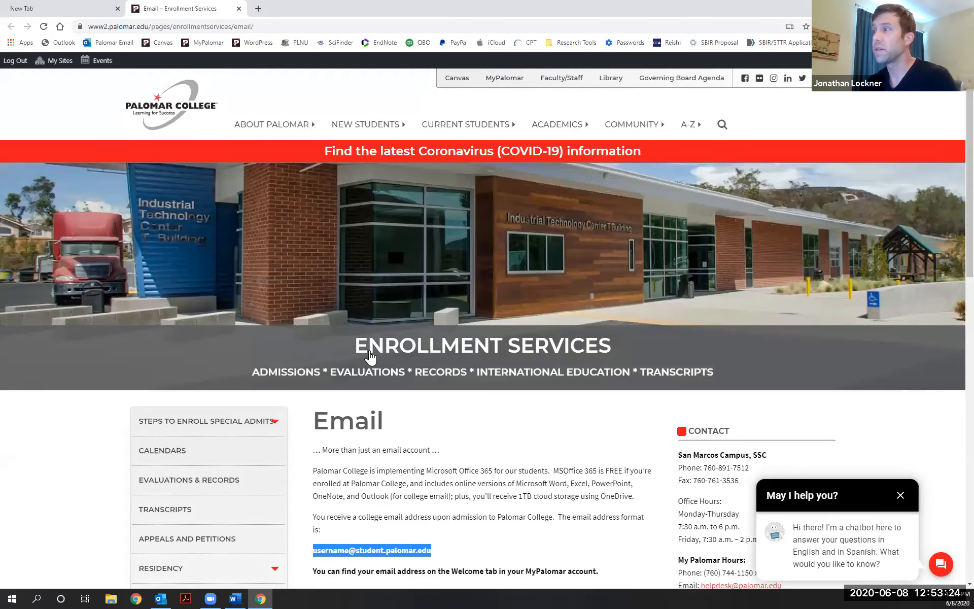
scroll(436, 488, "down", 4)
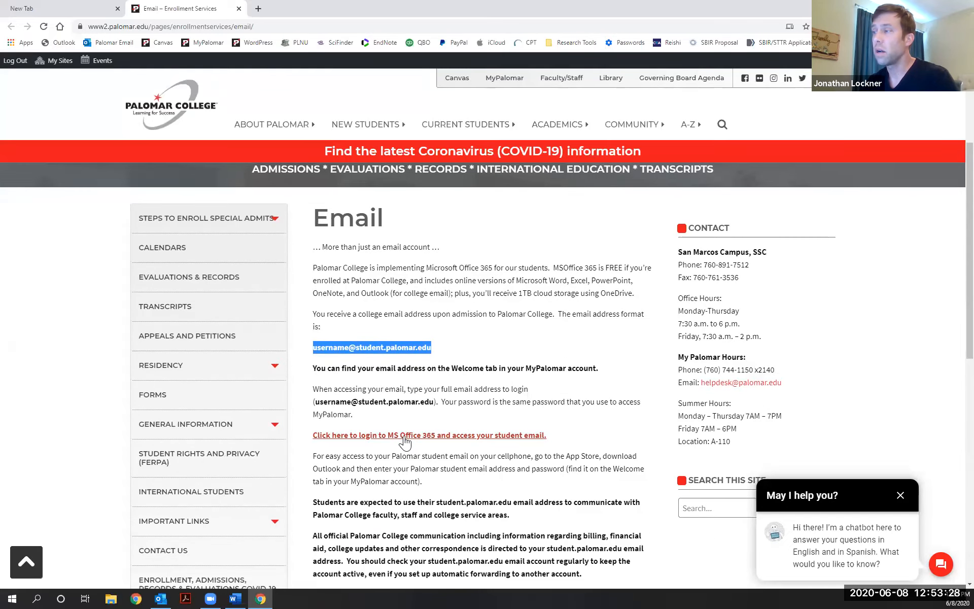
left_click(414, 439)
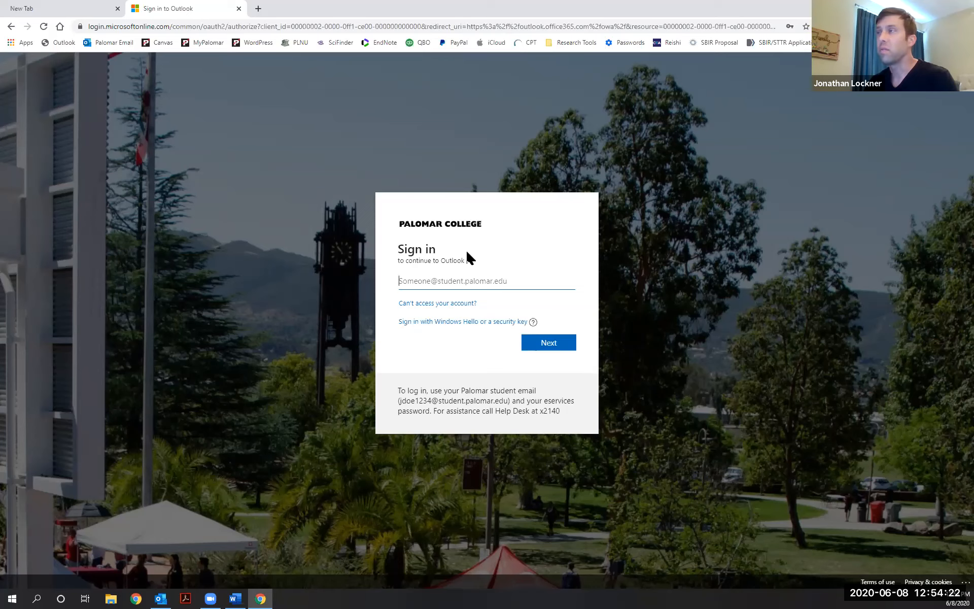
Step: Open the Palomar Email inbox in a new browser tab and view the Microsoft Office spelling error message
left_click(258, 9)
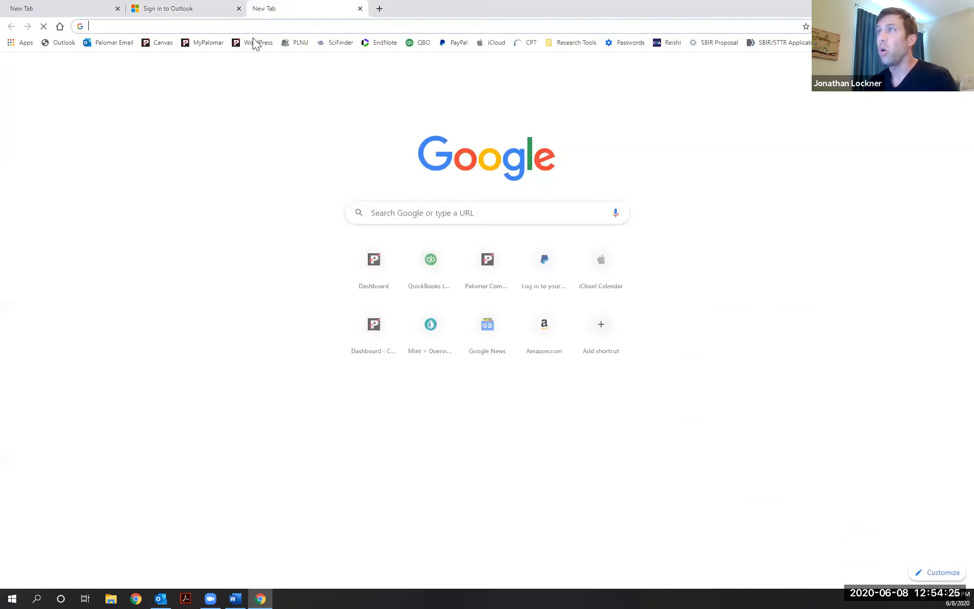
left_click(108, 44)
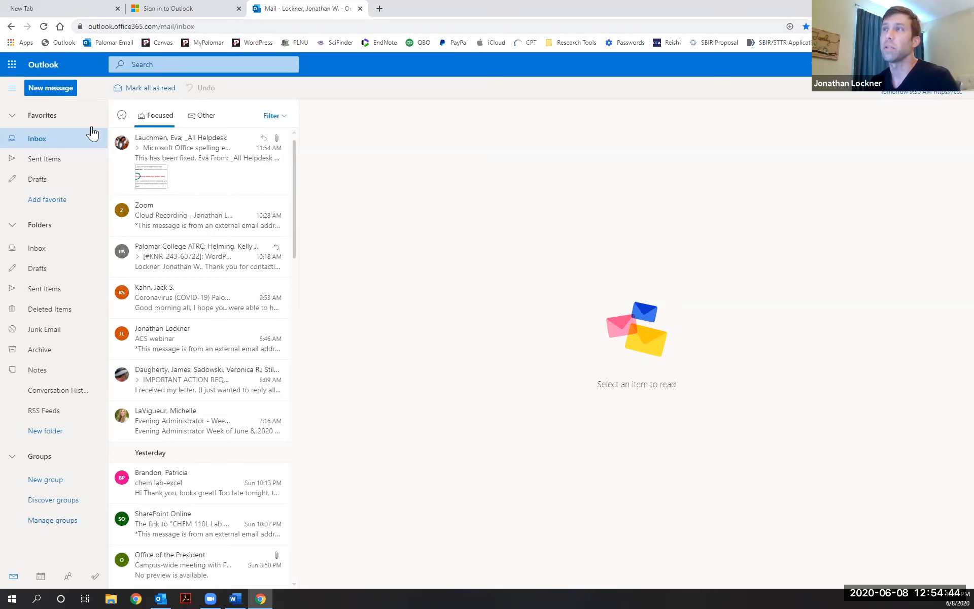
left_click(196, 158)
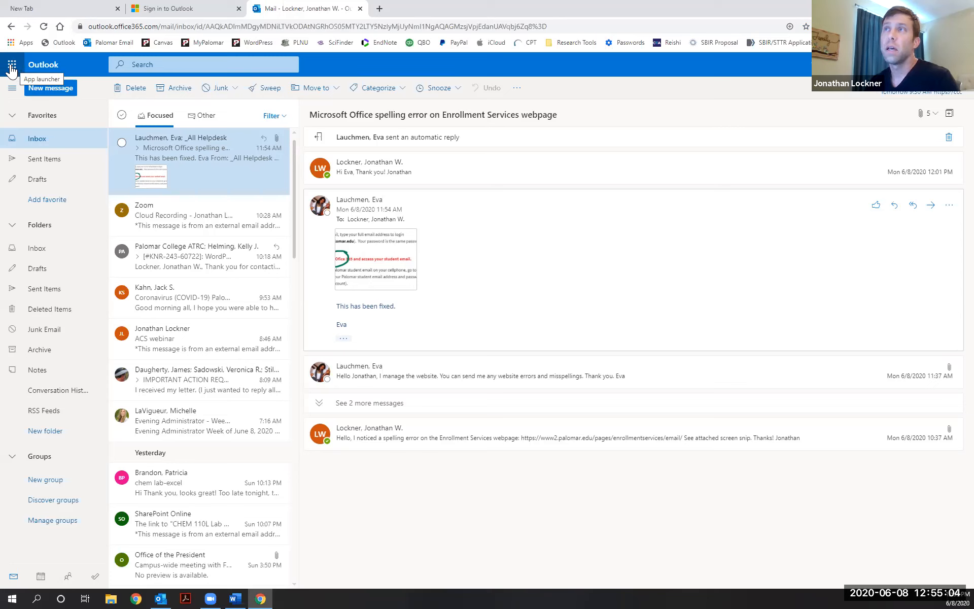
Step: Open OneDrive from the Outlook web mail and examine the Word and Excel files stored there
left_click(12, 66)
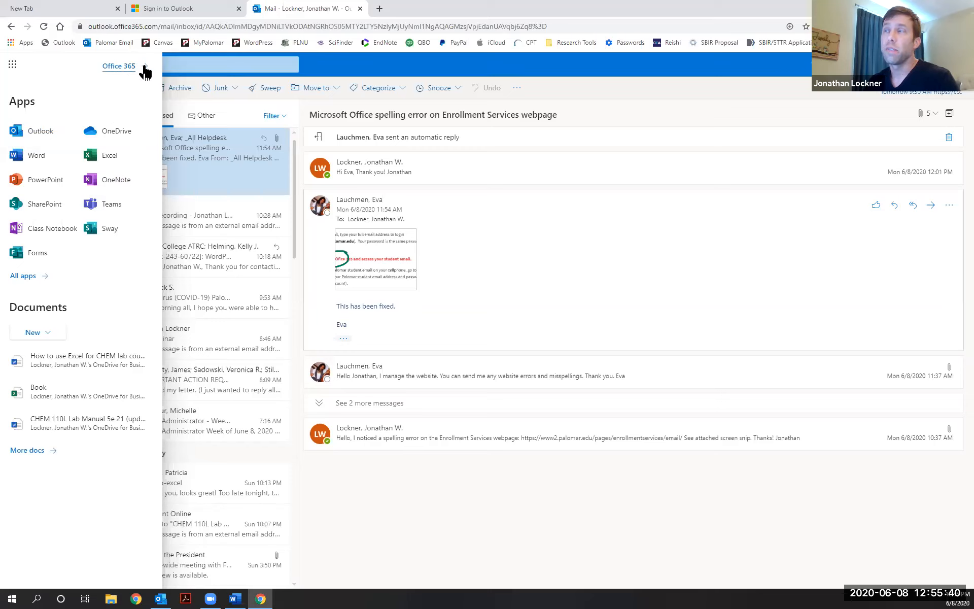
left_click(116, 133)
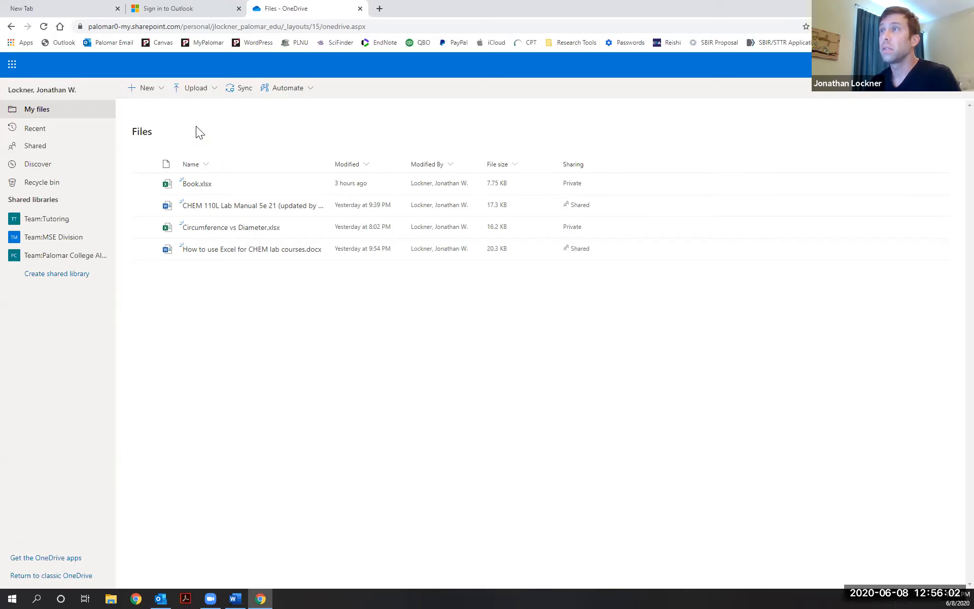
mouse_move(207, 258)
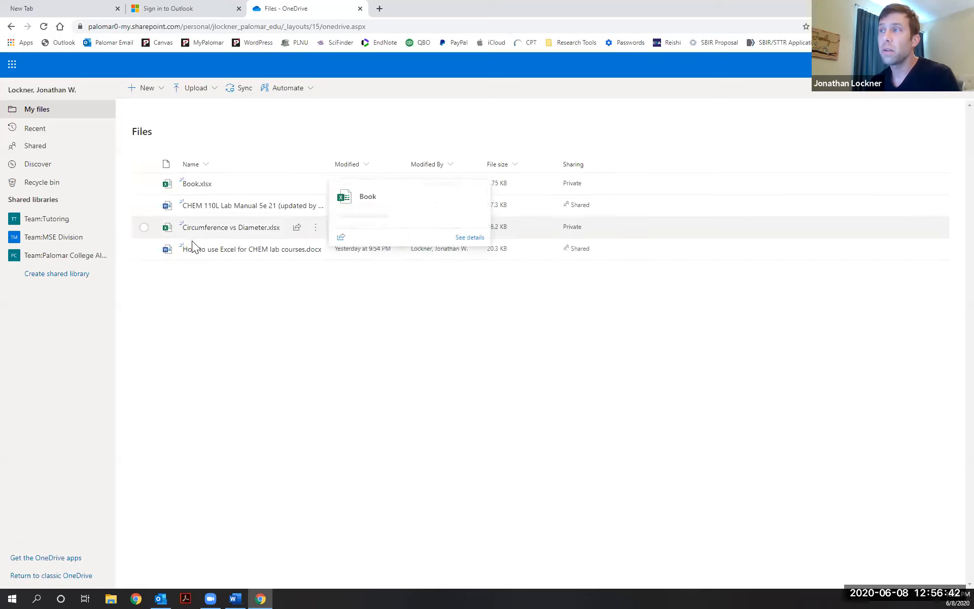
mouse_move(194, 189)
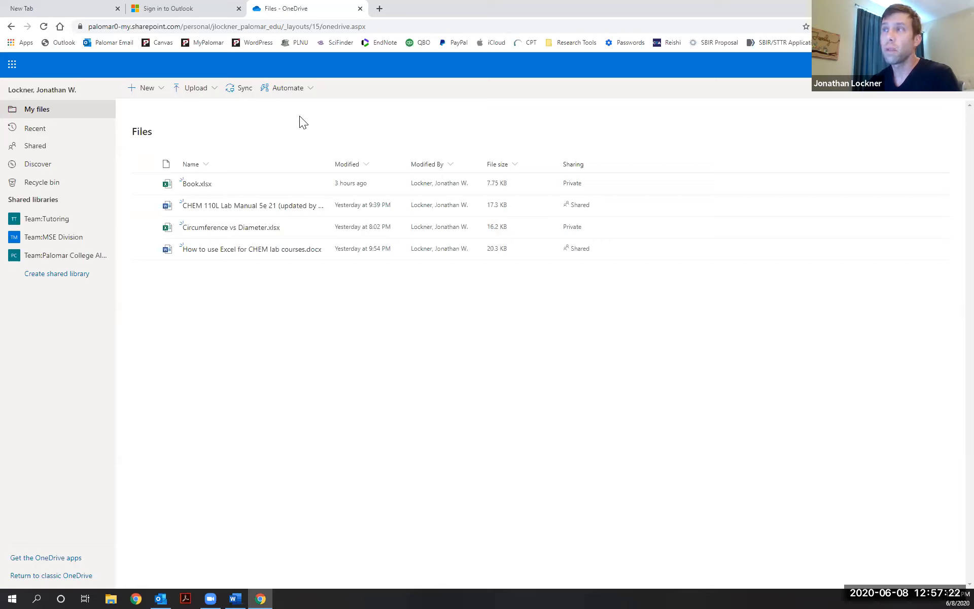
Step: Go from OneDrive to the Office 365 home page
left_click(13, 67)
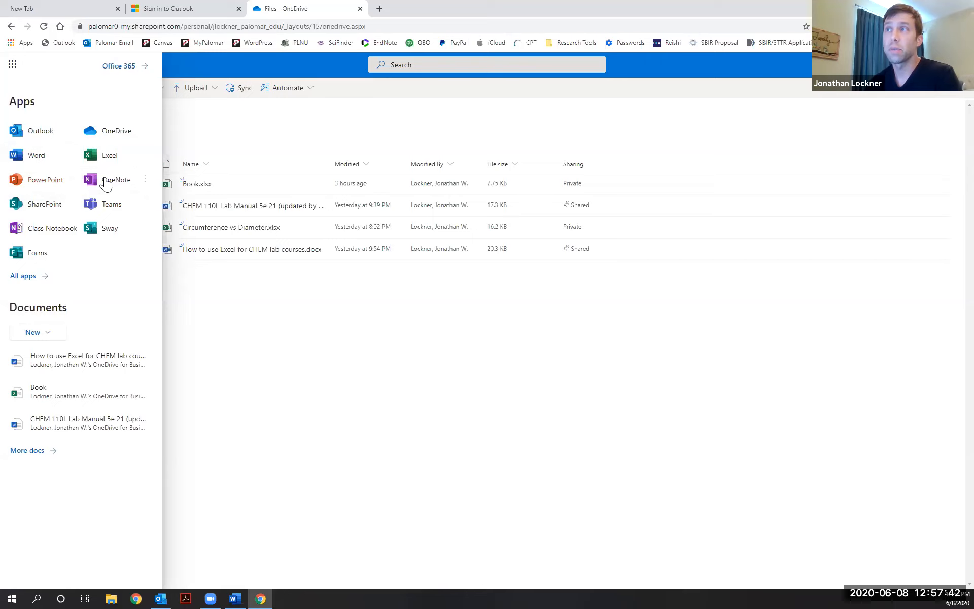
left_click(127, 68)
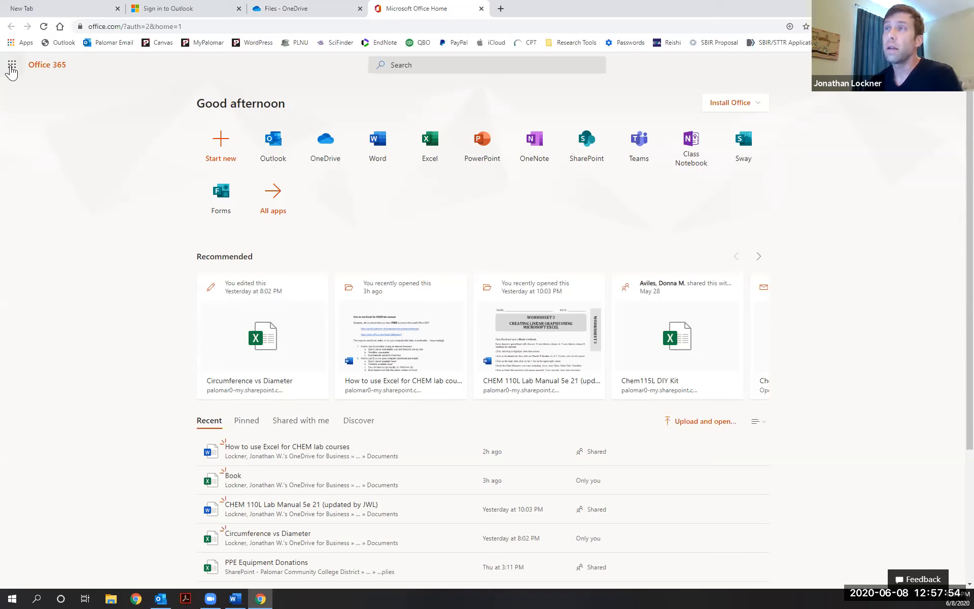
left_click(12, 66)
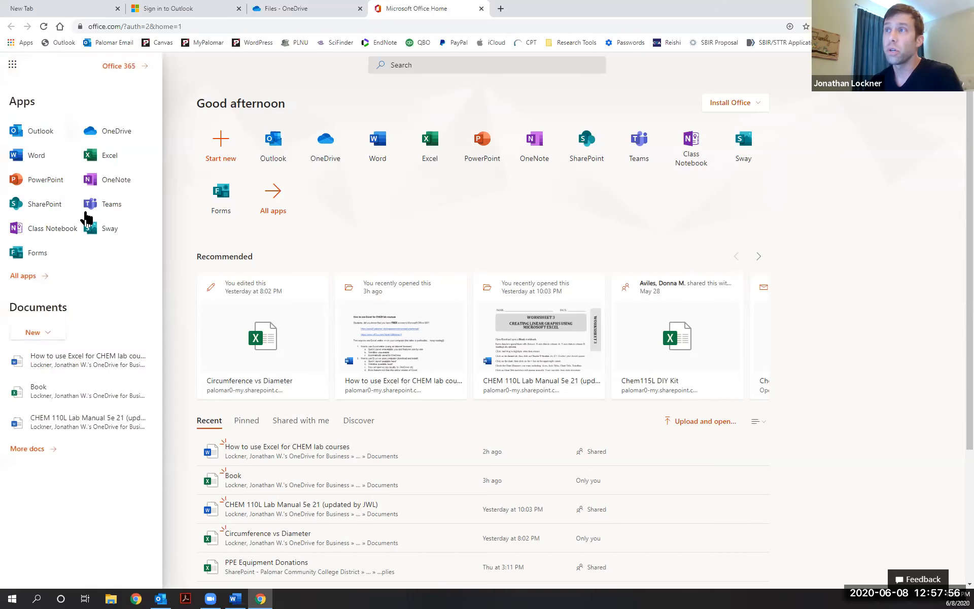
left_click(125, 69)
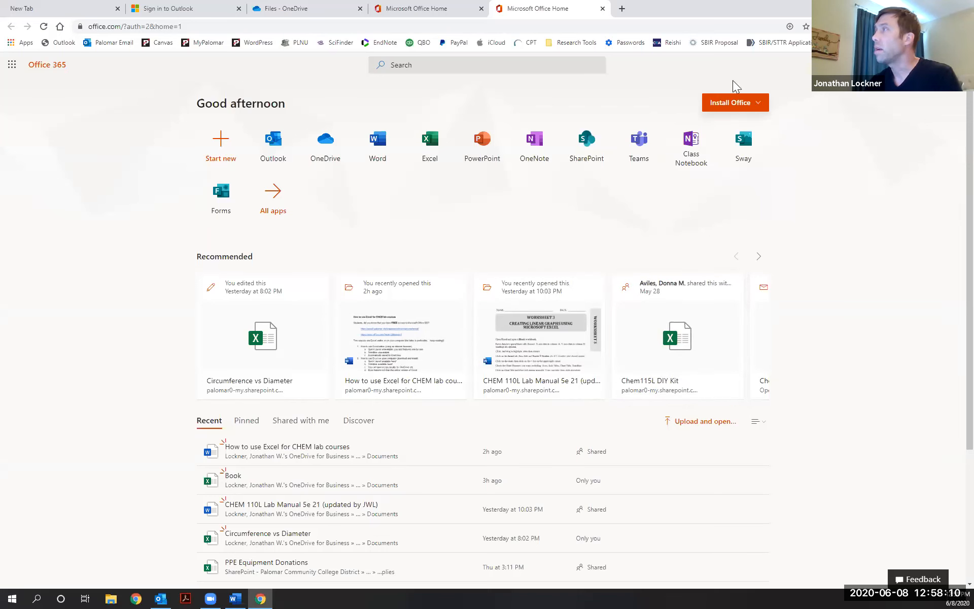
Step: Download the Office 365 apps installer and dismiss the setup instructions and the download notice
left_click(759, 104)
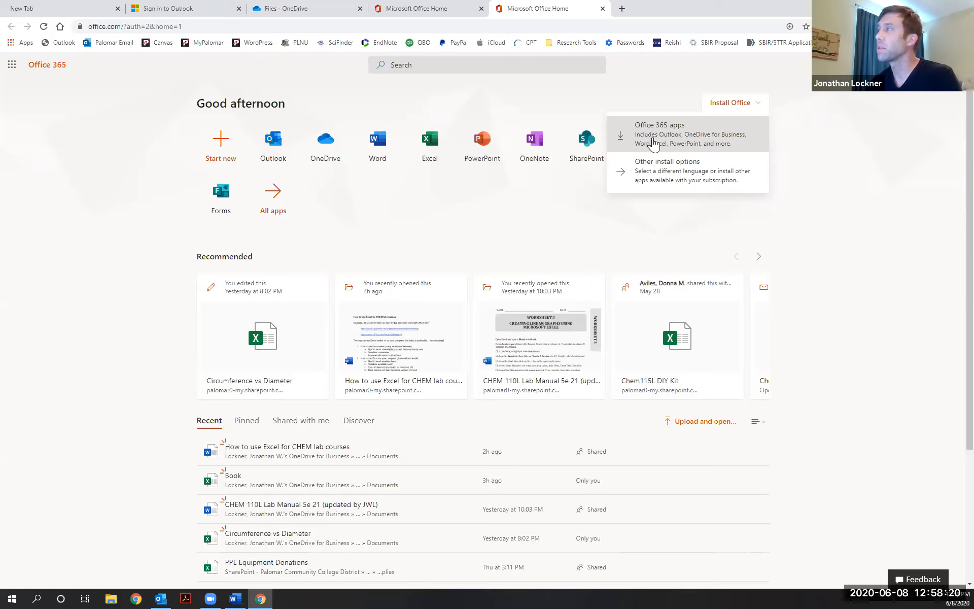
left_click(620, 138)
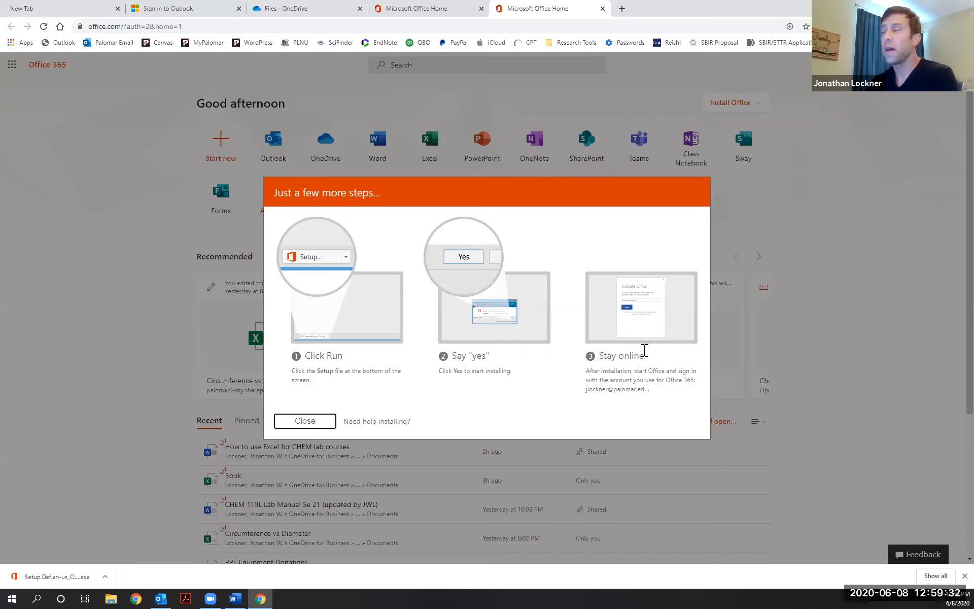
left_click_drag(586, 390, 652, 391)
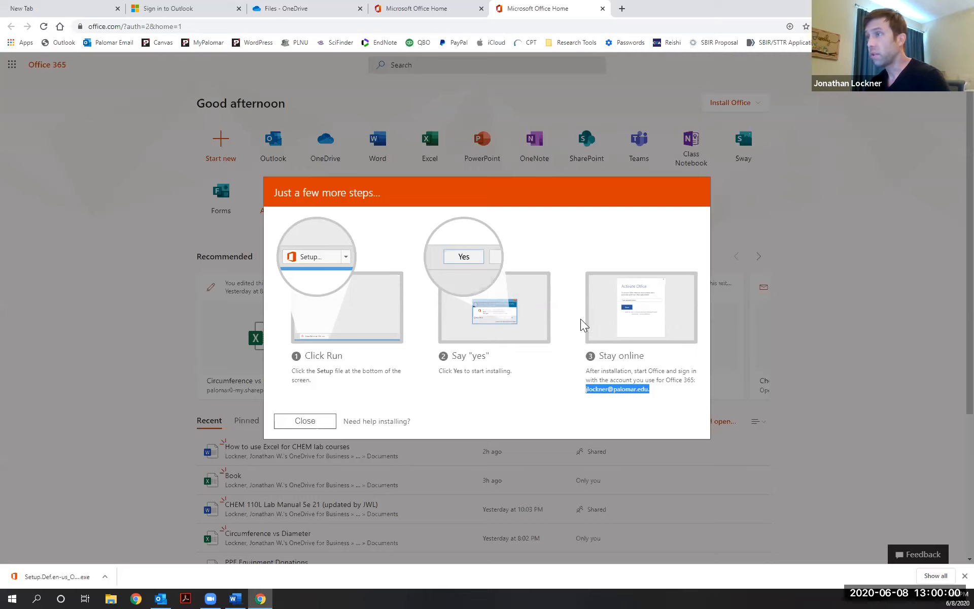
left_click(305, 420)
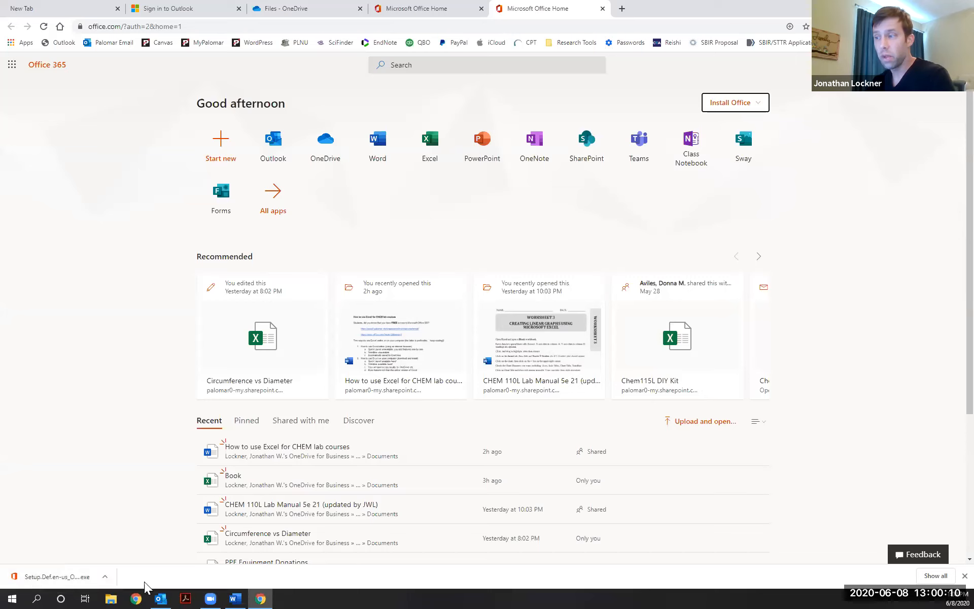
left_click(965, 576)
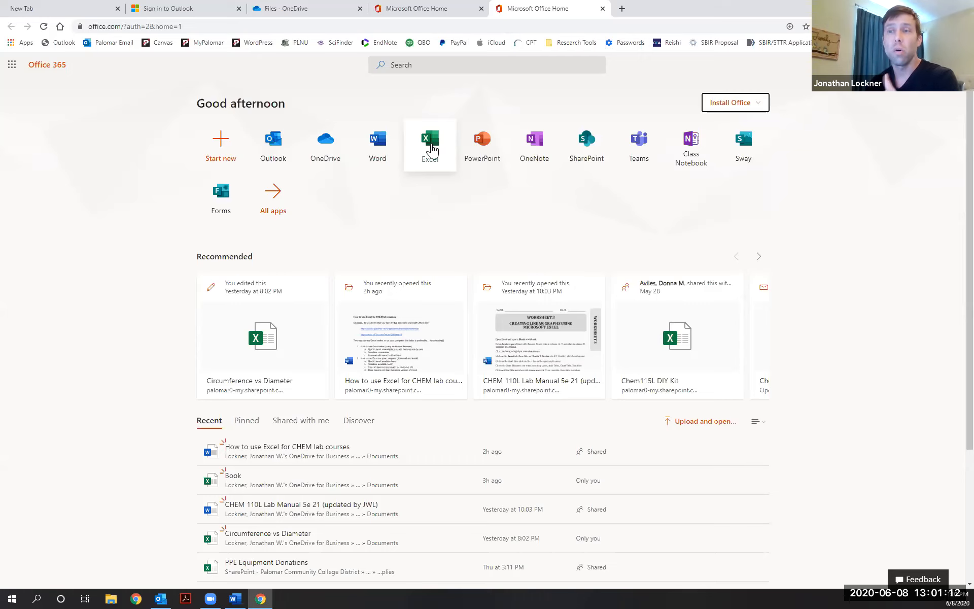
Step: Open the online version of Excel from the Office 365 home page
left_click(430, 158)
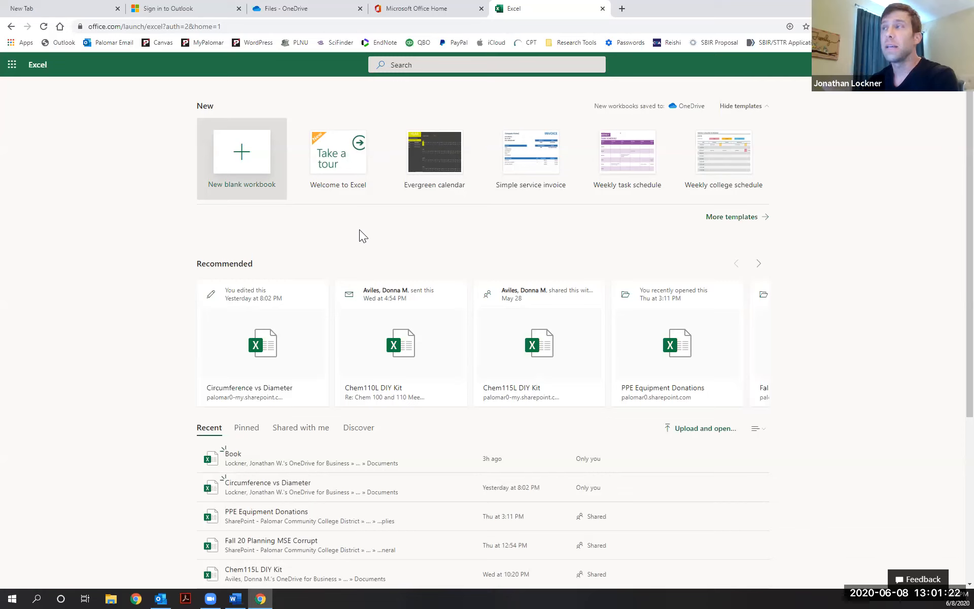
Step: Create a blank online workbook, insert a markers-only scatter chart for the empty range A2:B7, and place it over columns D to K
left_click(247, 155)
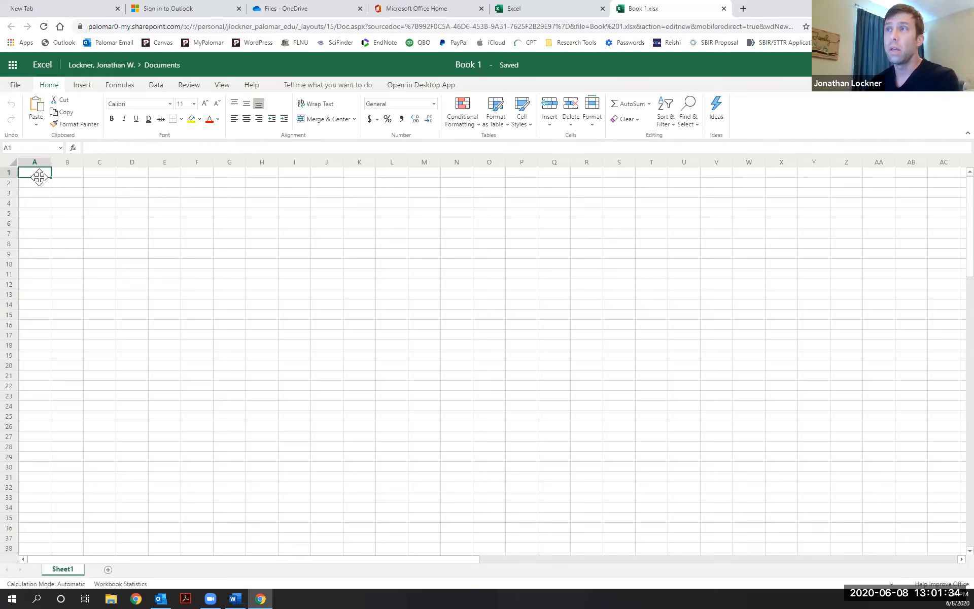
left_click_drag(42, 182, 67, 238)
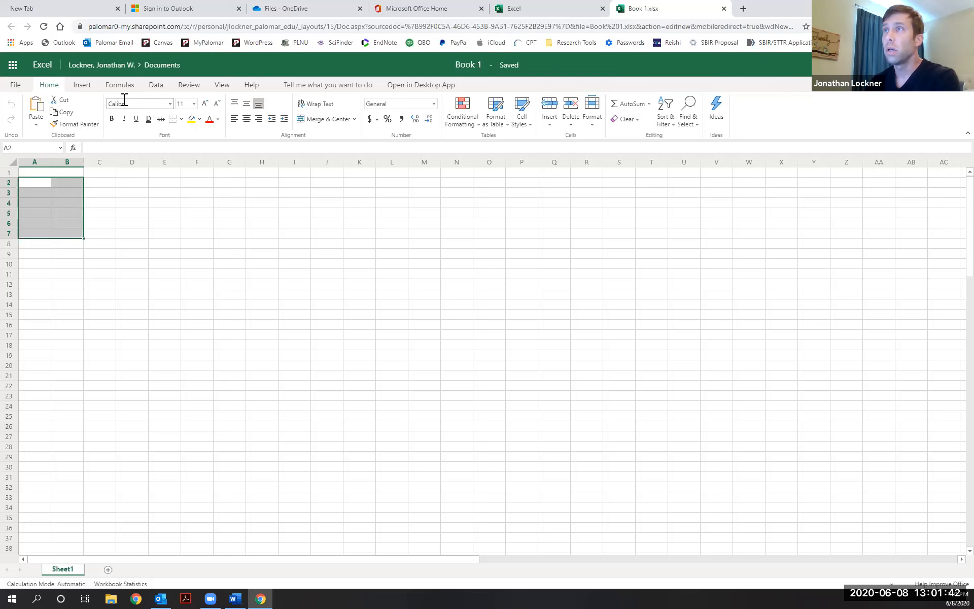
left_click(81, 85)
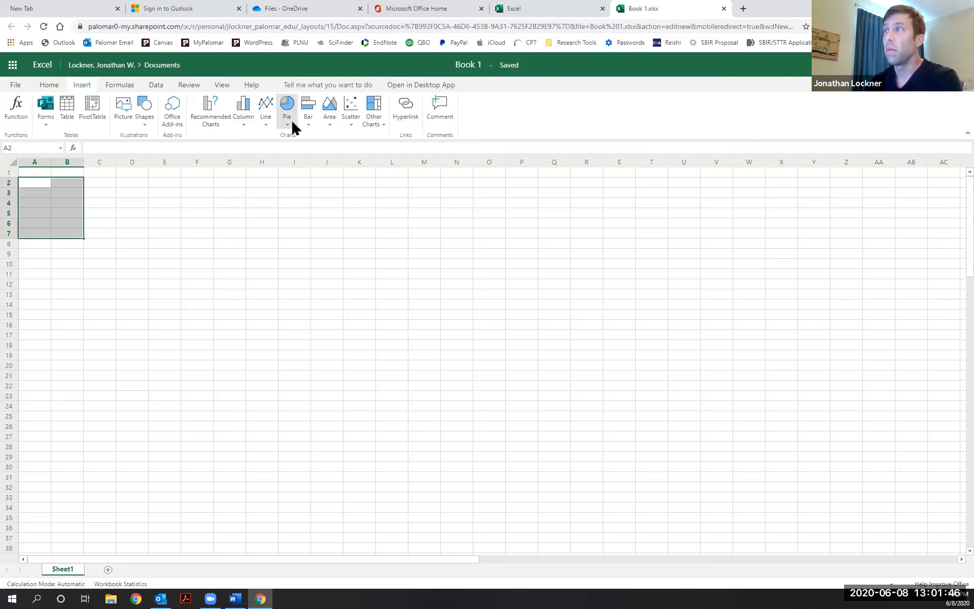
left_click(356, 126)
left_click(357, 162)
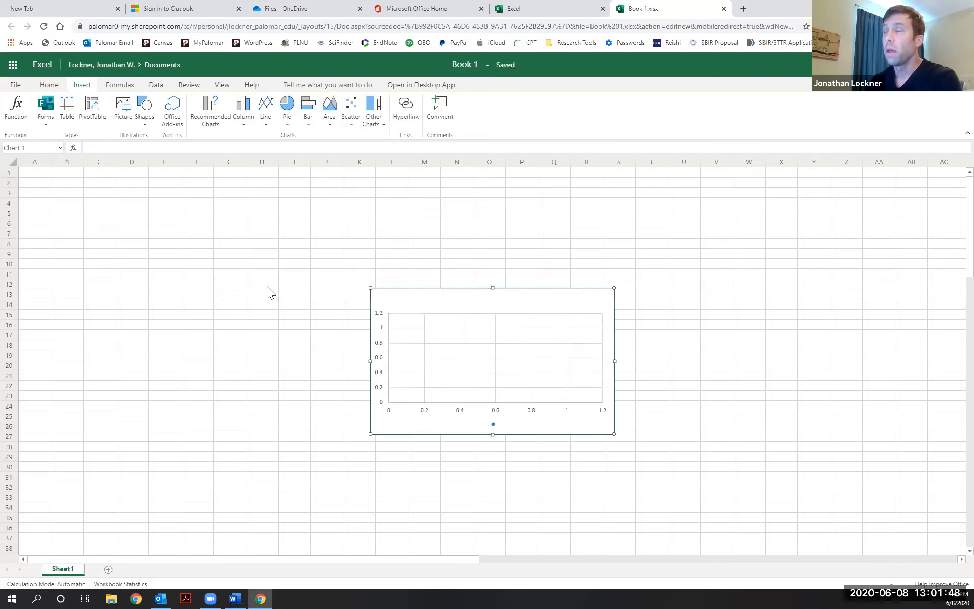
left_click_drag(446, 296, 200, 202)
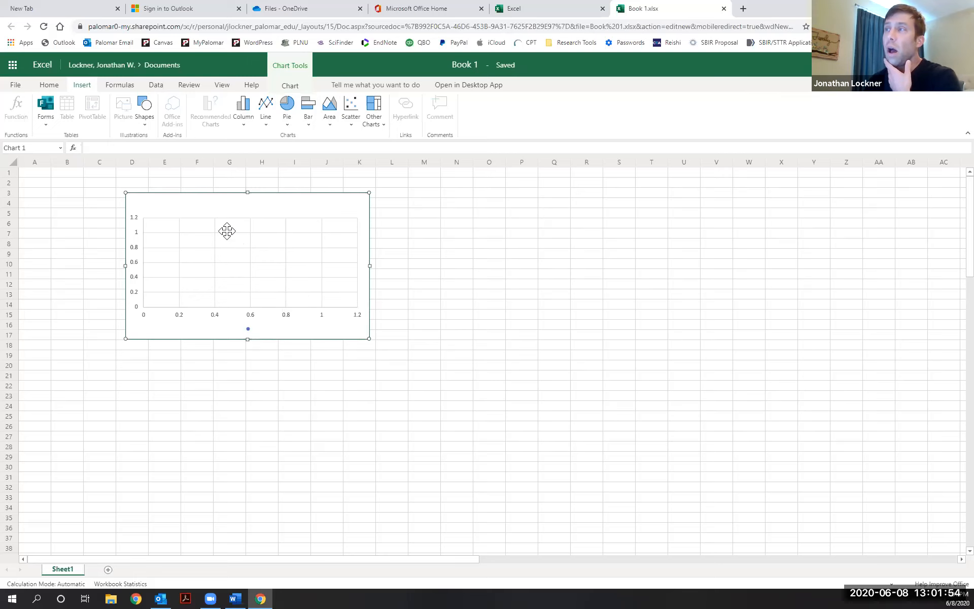
right_click(331, 205)
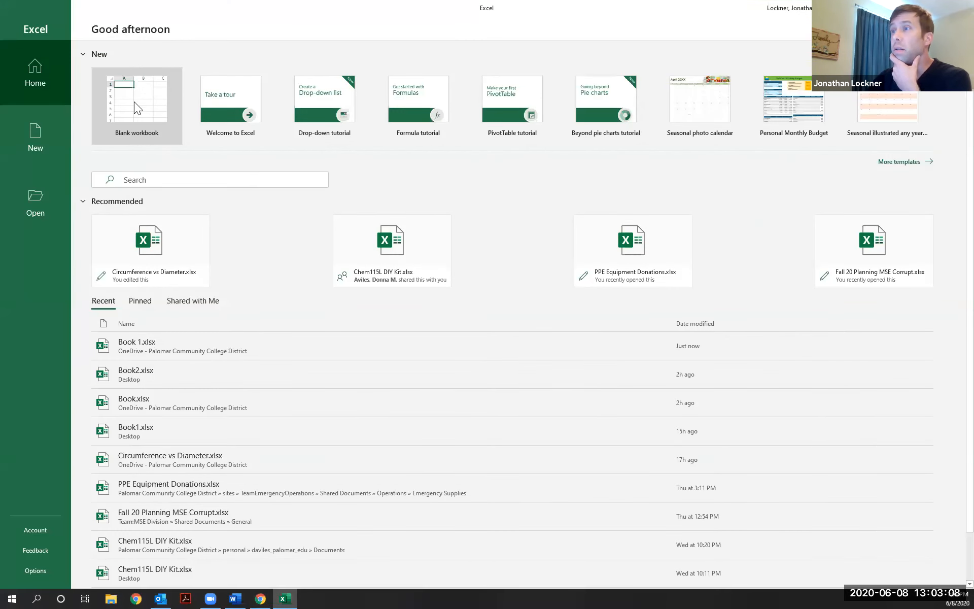
Step: Create a blank workbook in the desktop Excel app and enter the headers X-axis in A1 and Y-axis in B1
left_click(139, 102)
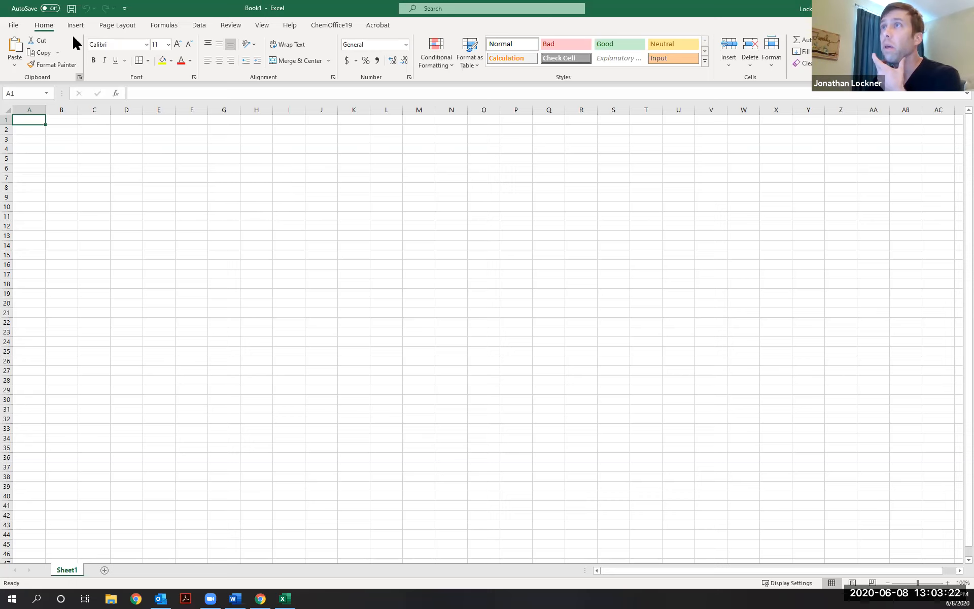
left_click(31, 129)
left_click(29, 123)
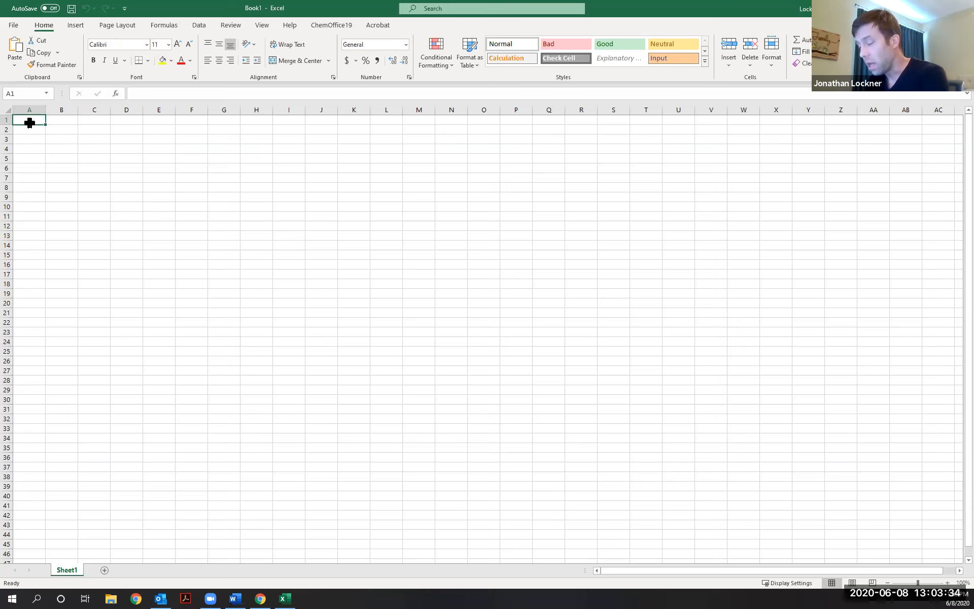
type("X-")
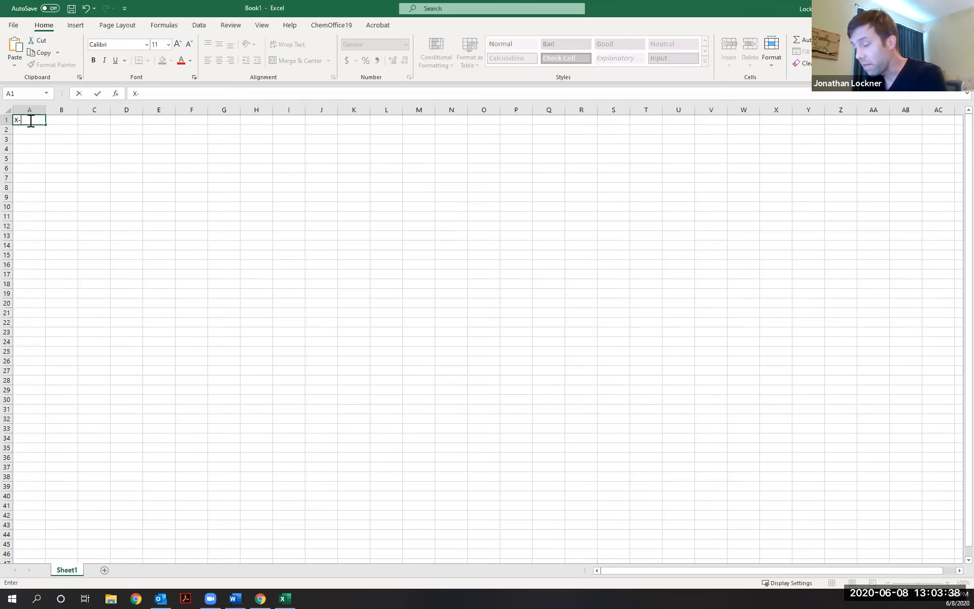
type("axis")
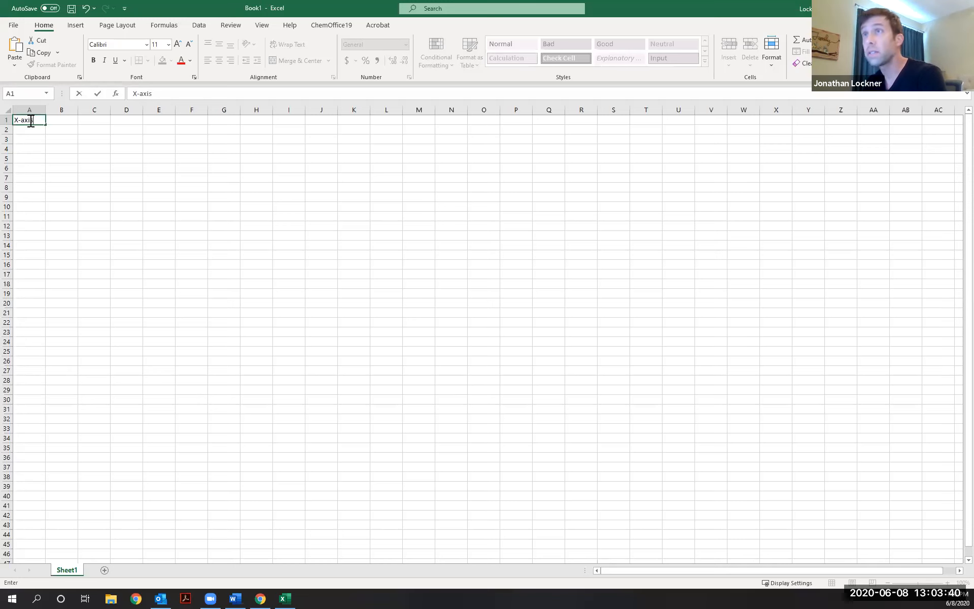
left_click(59, 119)
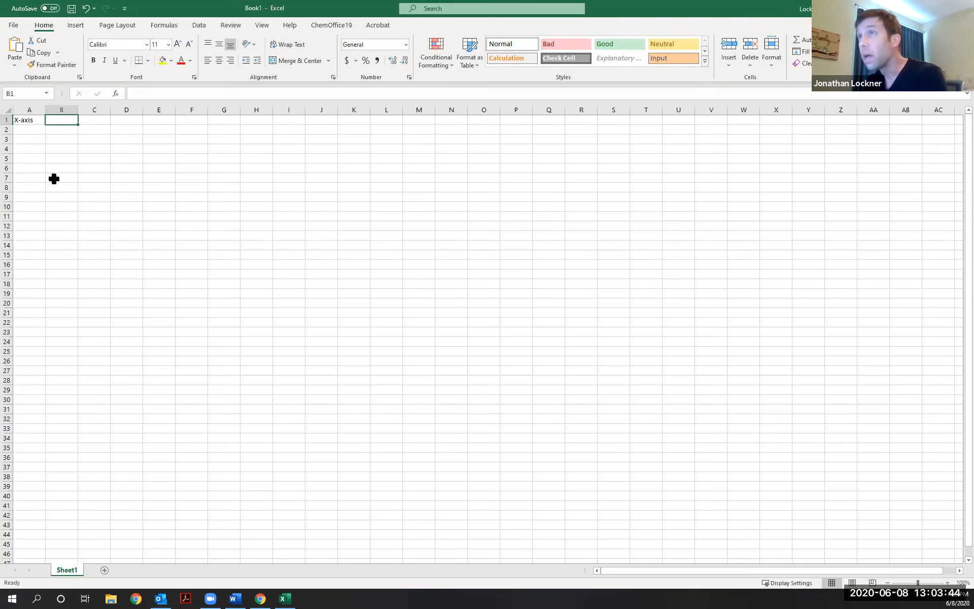
type("Y-axis")
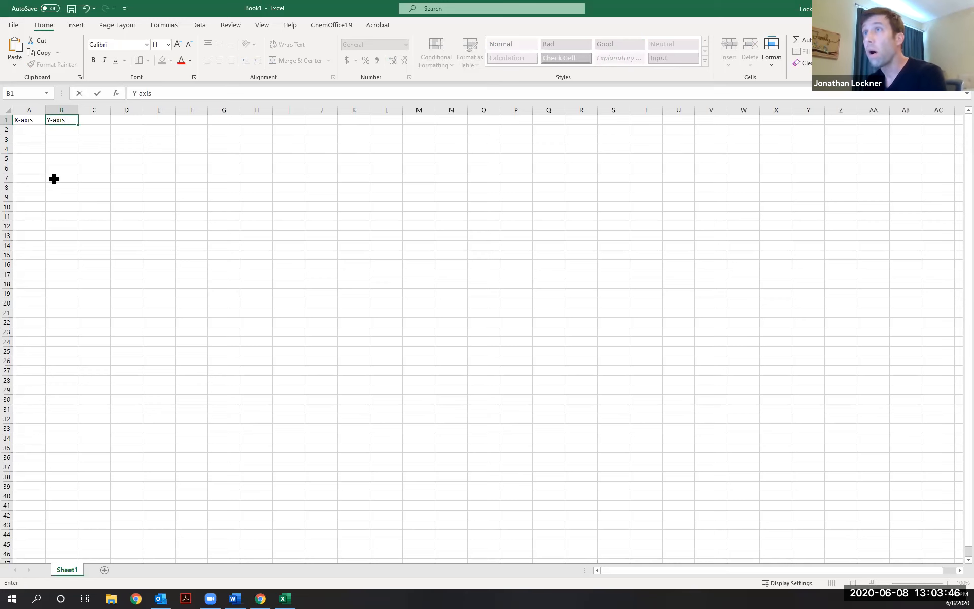
key("Return")
Step: Enter the X values 1, 2, 3, 4, 5 and 6 in cells A2 to A7
left_click(30, 130)
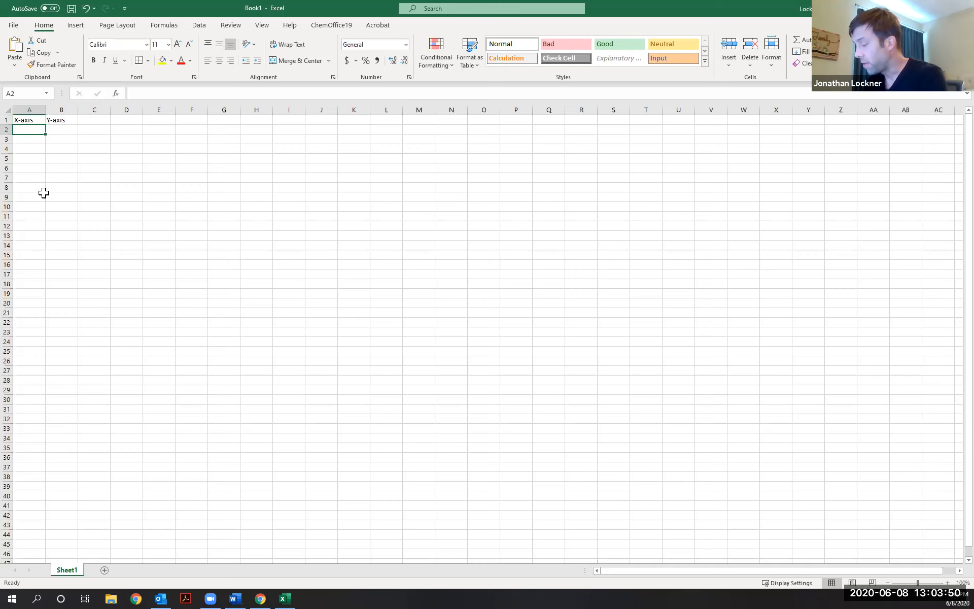
type("1")
key("Return")
type("2")
key("Return")
type("3")
key("Return")
type("4")
key("Return")
type("5")
key("Return")
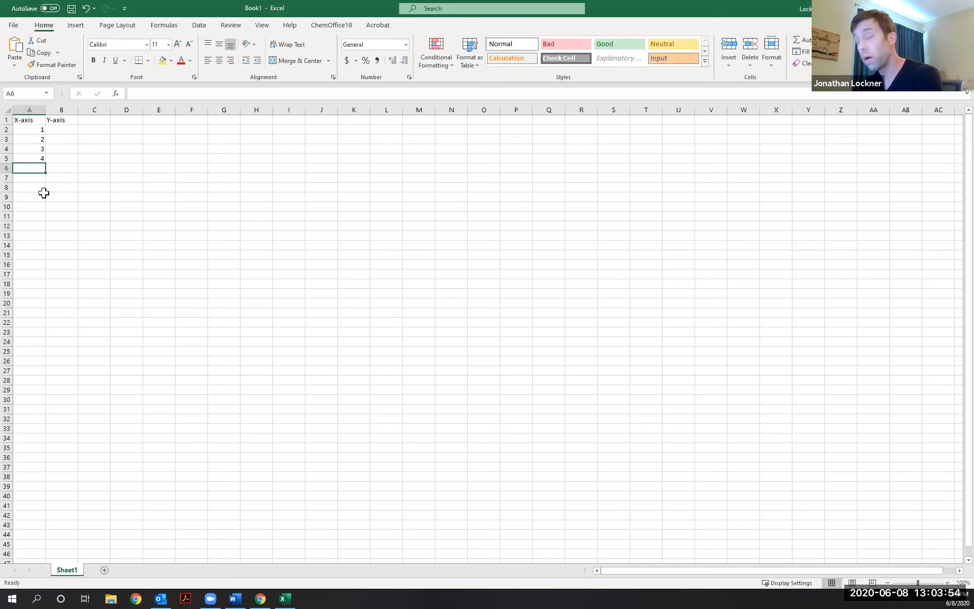
type("6")
key("Tab")
Step: Enter the Y values 3, 6, 9, 12, 15 and 18 in cells B2 to B7
key("Up")
key("Up")
key("Up")
key("Up")
key("Up")
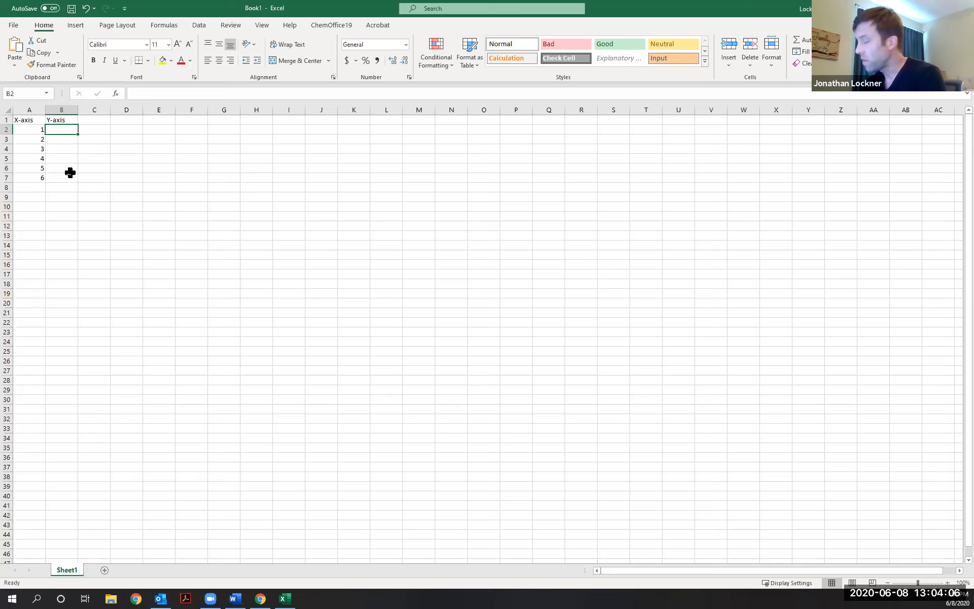
key("Left")
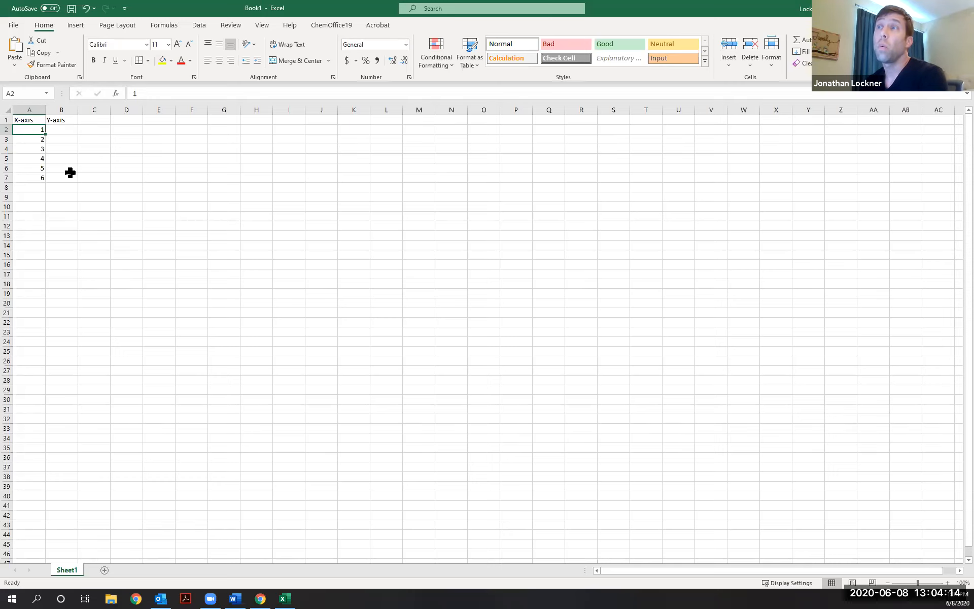
key("Right")
type("3")
key("Return")
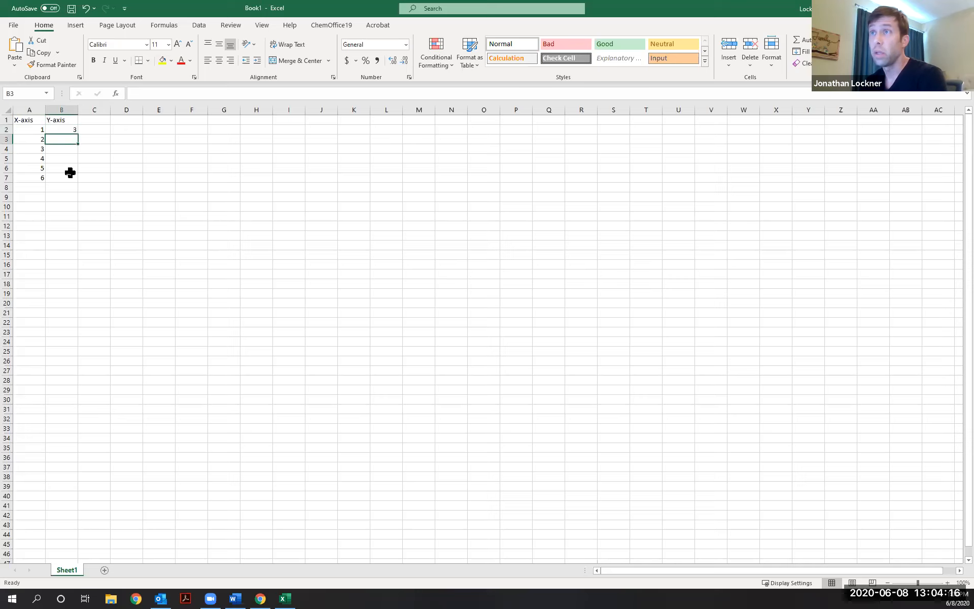
type("6")
key("Return")
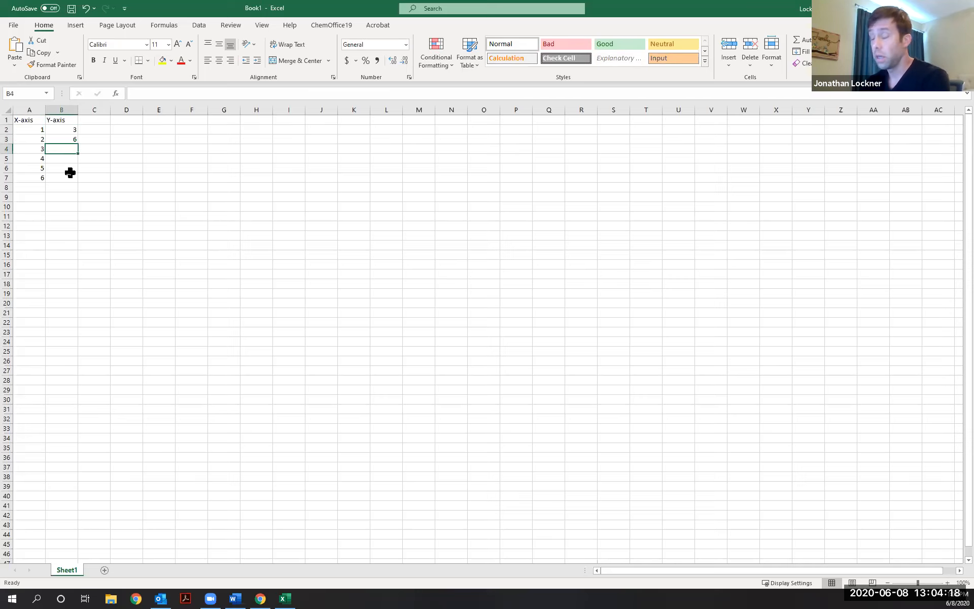
type("9")
key("Return")
type("12")
key("Return")
type("15")
key("Return")
type("18")
key("Return")
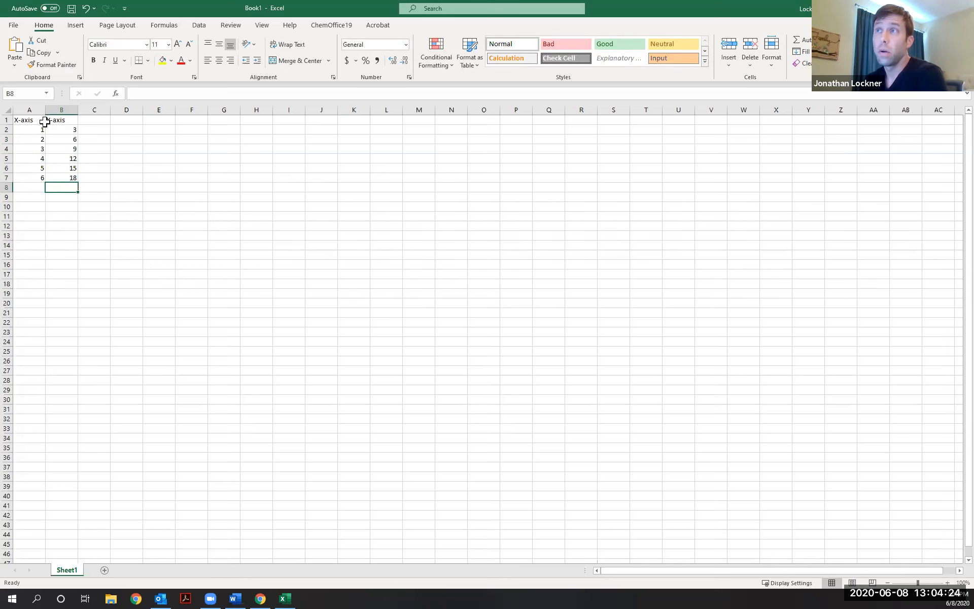
Step: Insert a markers-only scatter chart of the data in A2:B7 and place it directly beside the data, over columns C to J
left_click_drag(37, 130, 65, 177)
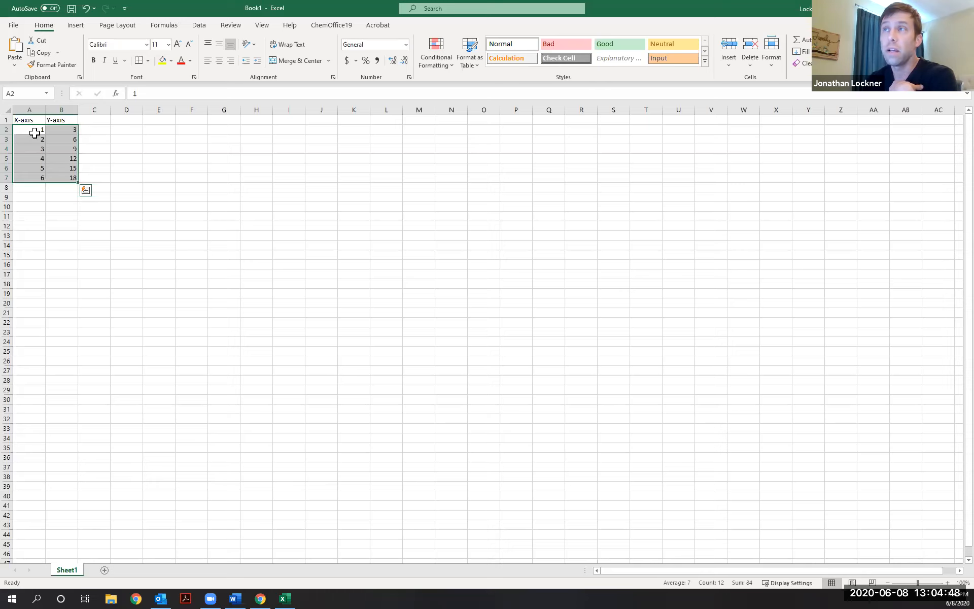
left_click(61, 197)
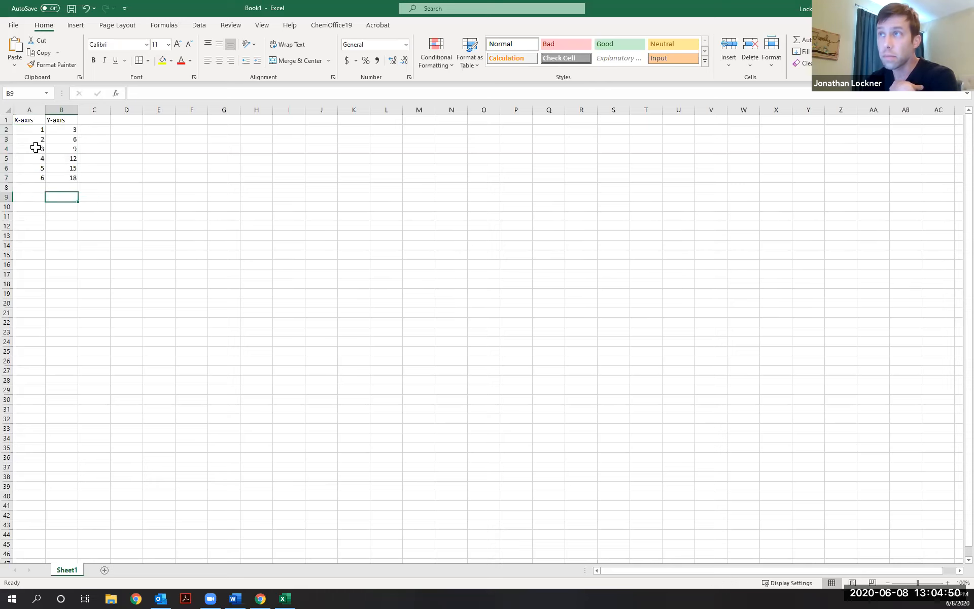
left_click(31, 129)
left_click_drag(33, 130, 66, 178)
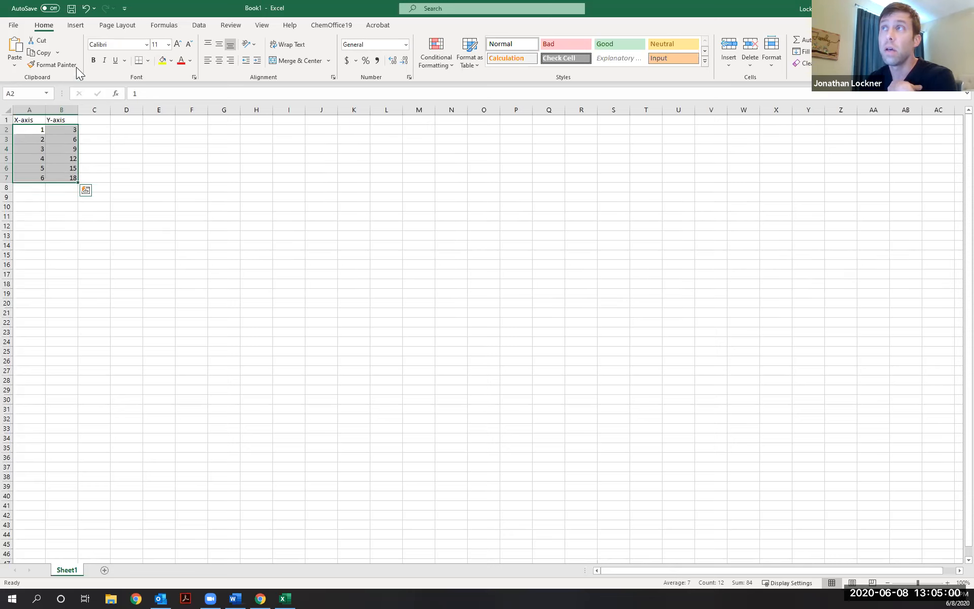
left_click(76, 25)
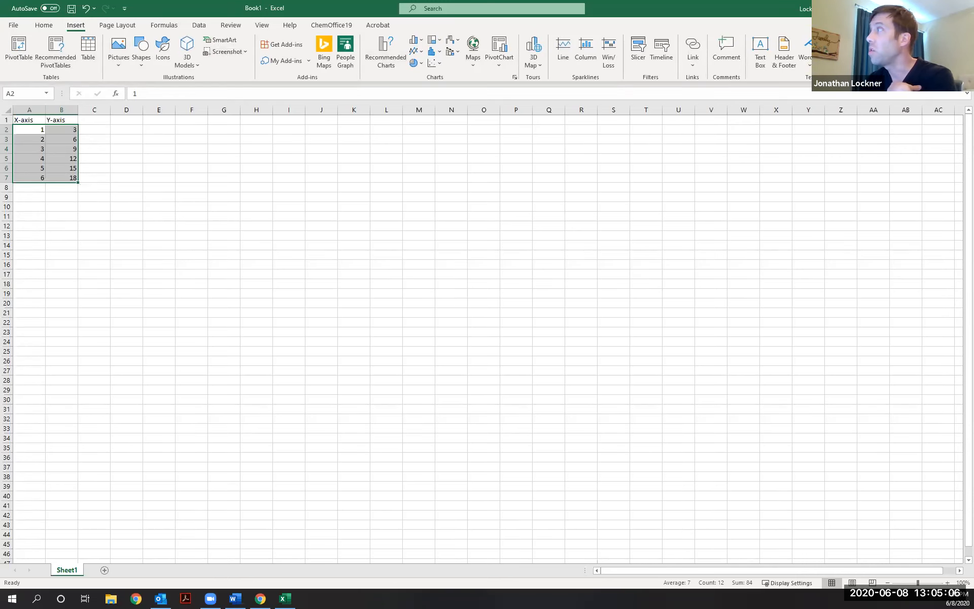
left_click(439, 61)
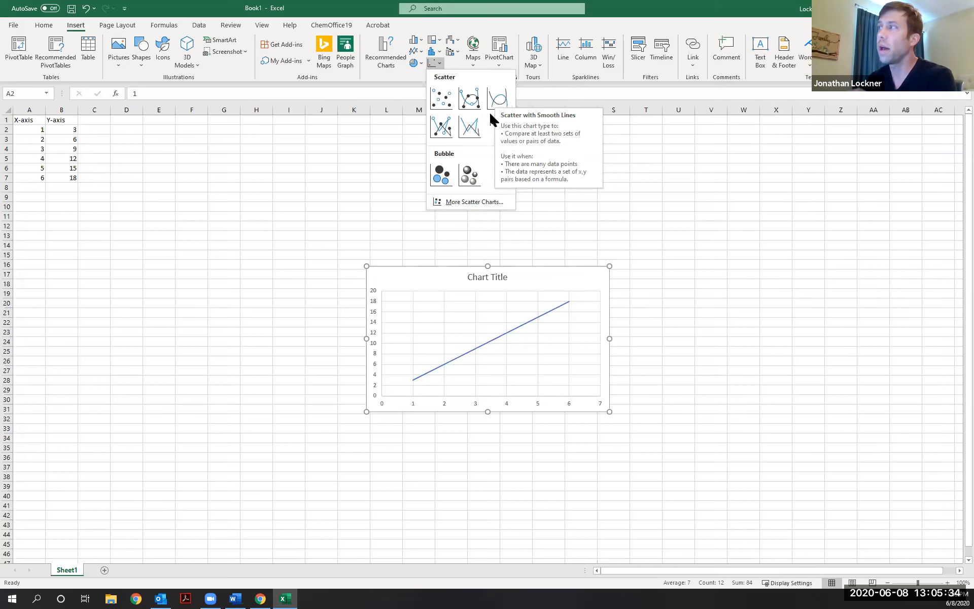
left_click(442, 98)
left_click_drag(413, 269, 132, 129)
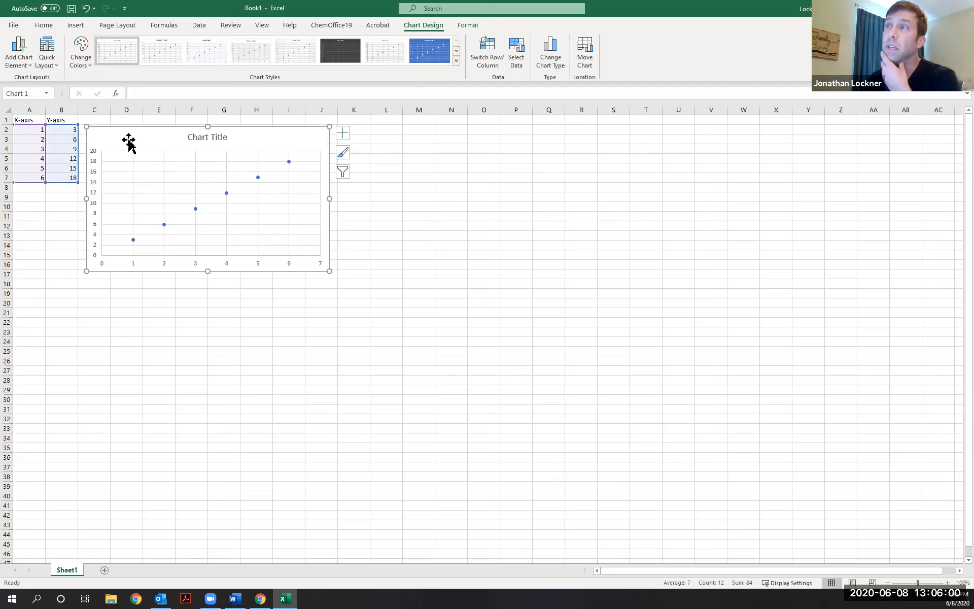
Step: Temporarily set the X value in A4 to 4000 to test the chart's response, and restore it to 3
left_click(30, 150)
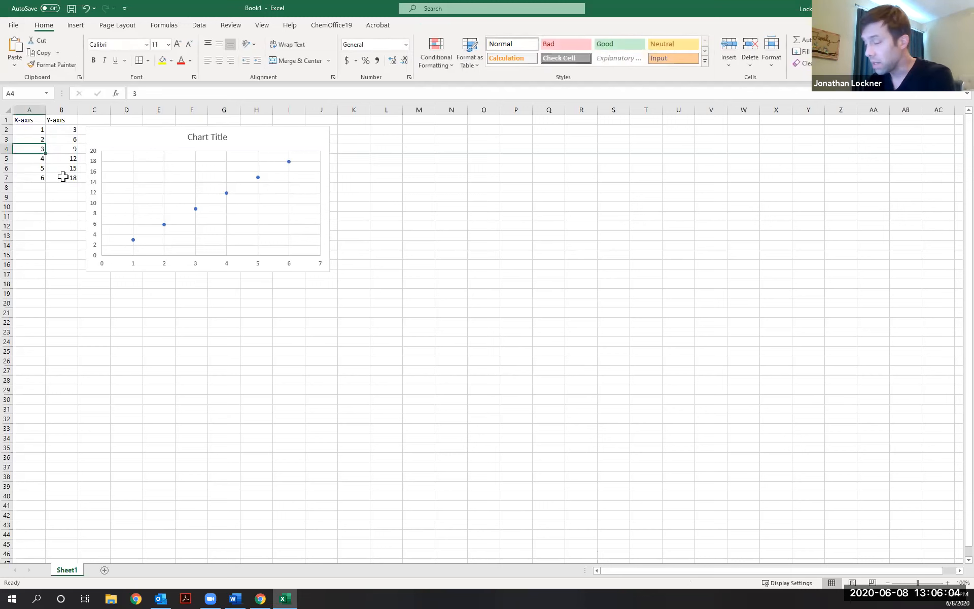
type("4000")
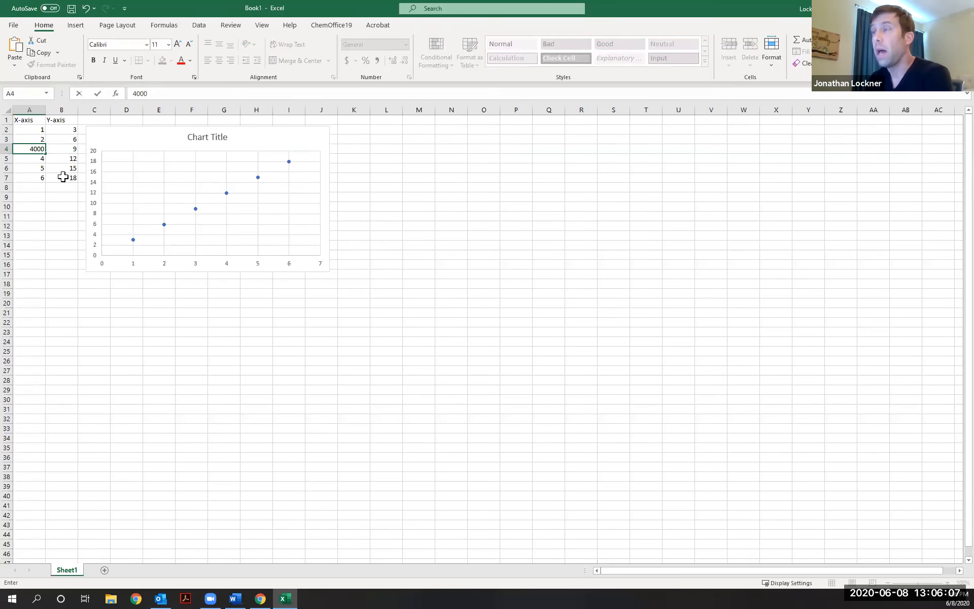
key("Return")
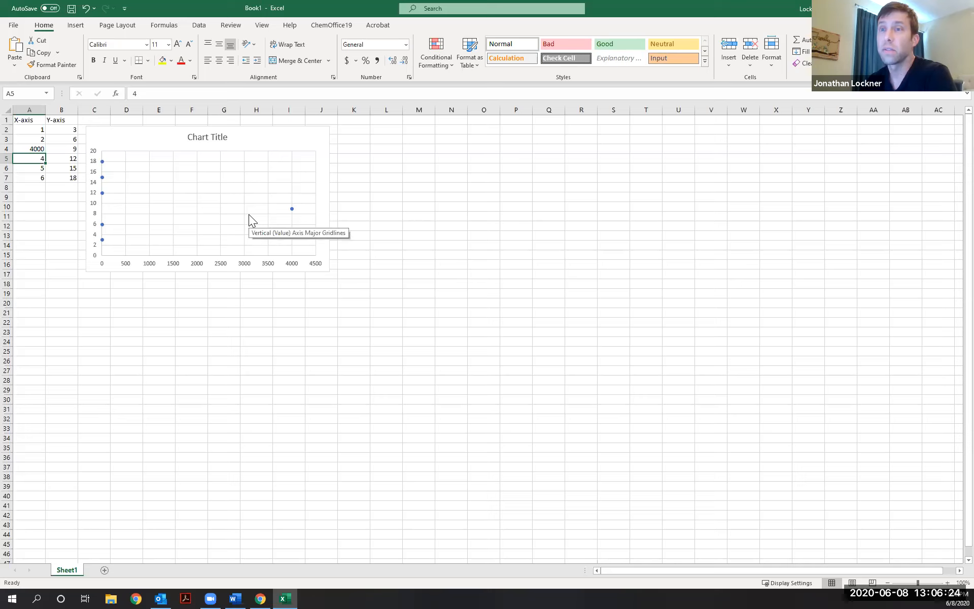
left_click(39, 150)
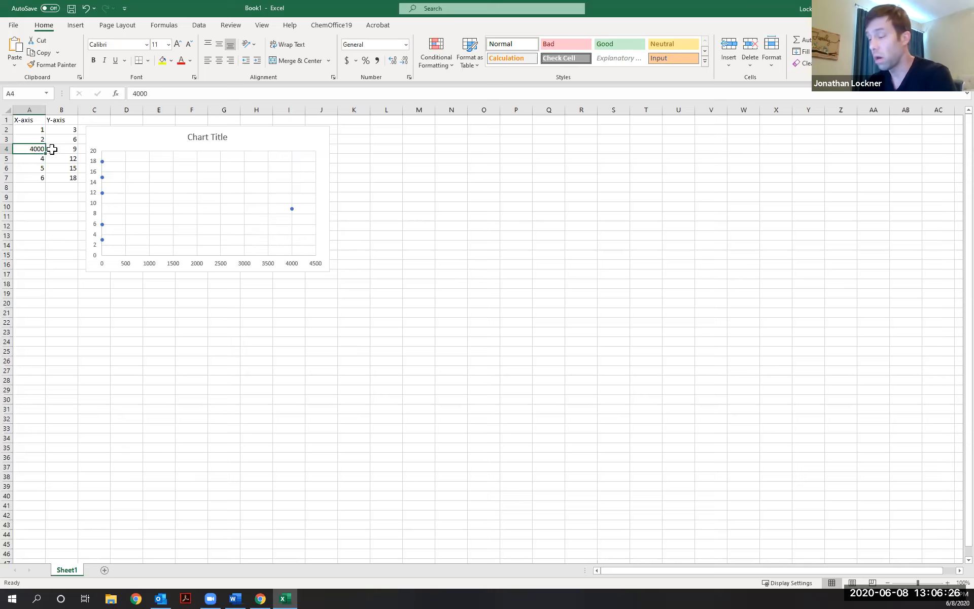
type("3")
left_click(58, 189)
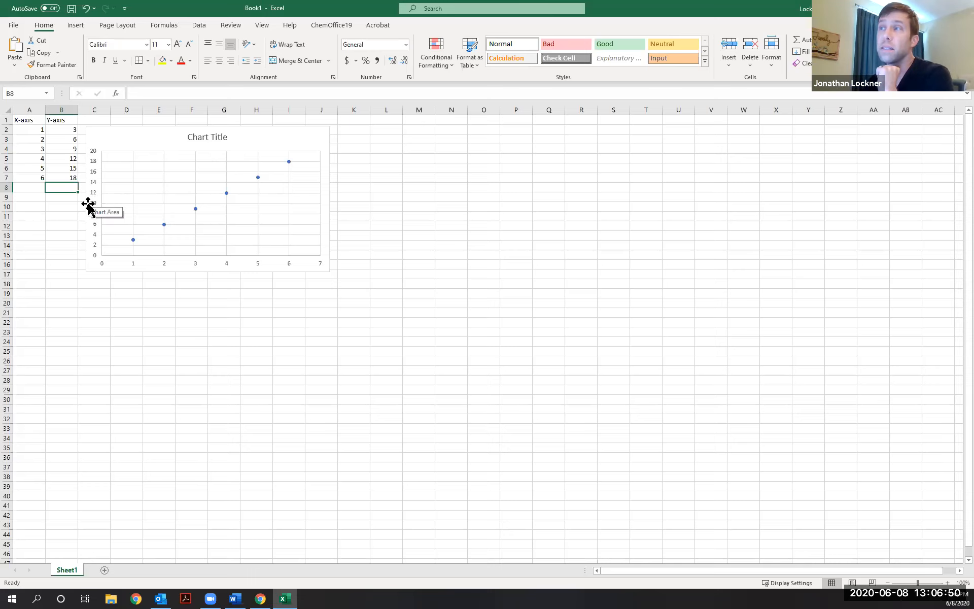
Step: Replace the scatter chart's placeholder title with "Y = 3X"
left_click(208, 137)
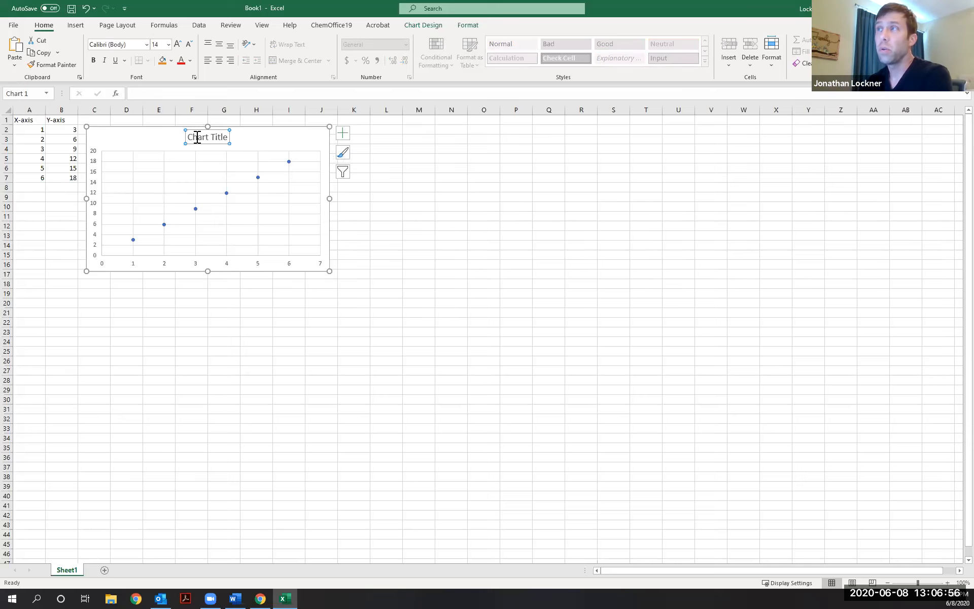
double_click(210, 137)
left_click(207, 137)
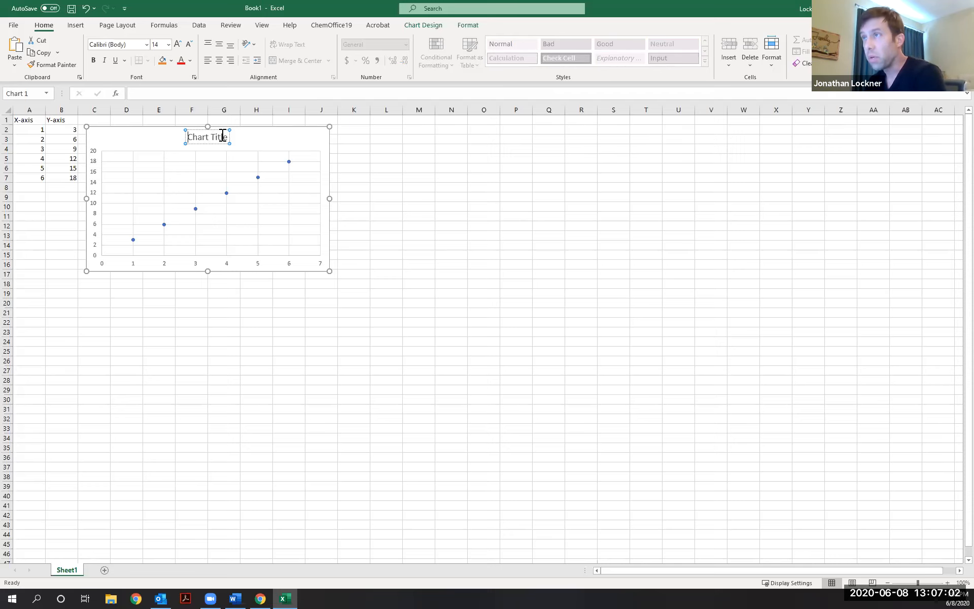
left_click_drag(223, 136, 224, 142)
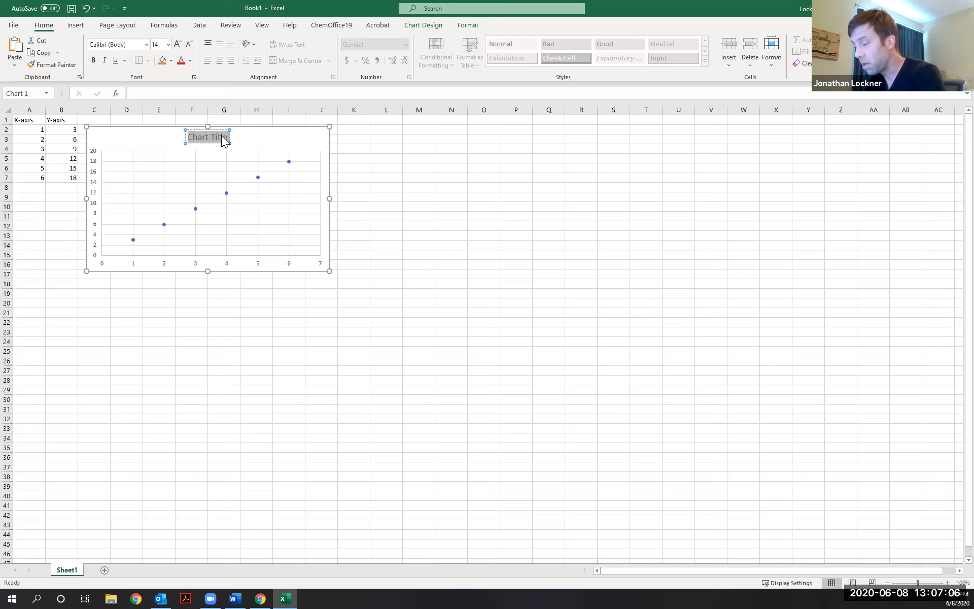
type("Y")
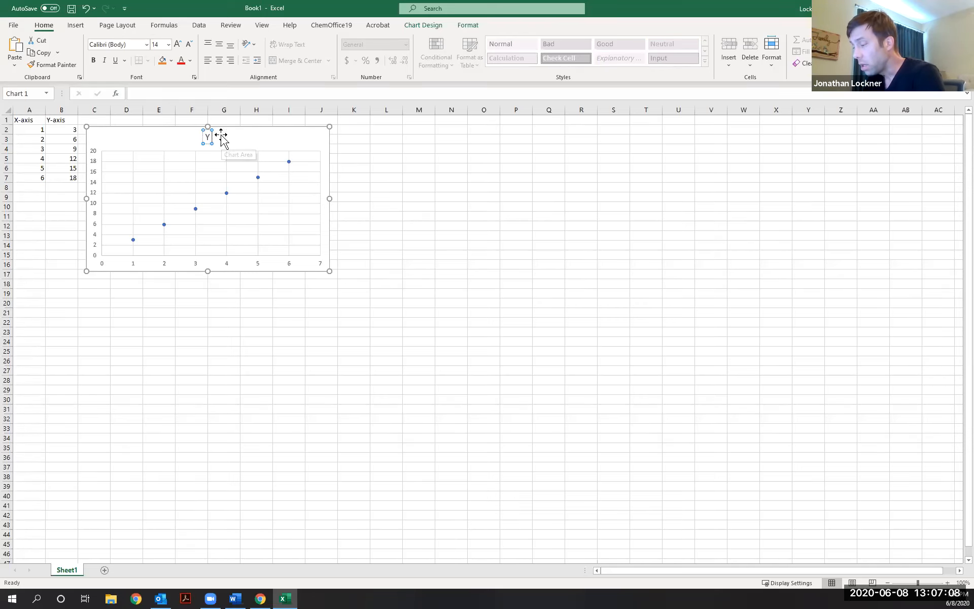
type(" = 3x")
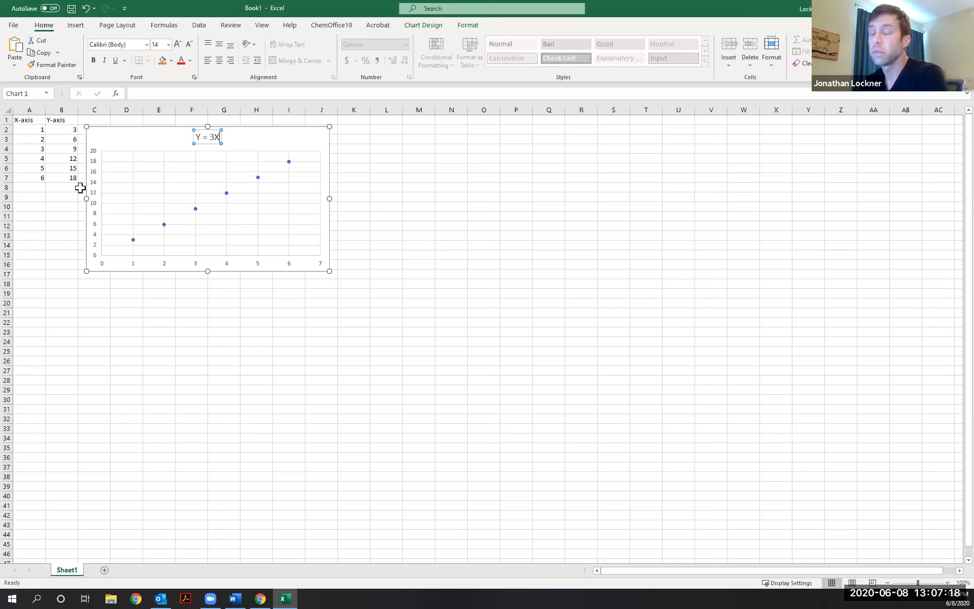
Step: Add axis titles to both axes of the "Y = 3X" scatter chart
left_click(408, 183)
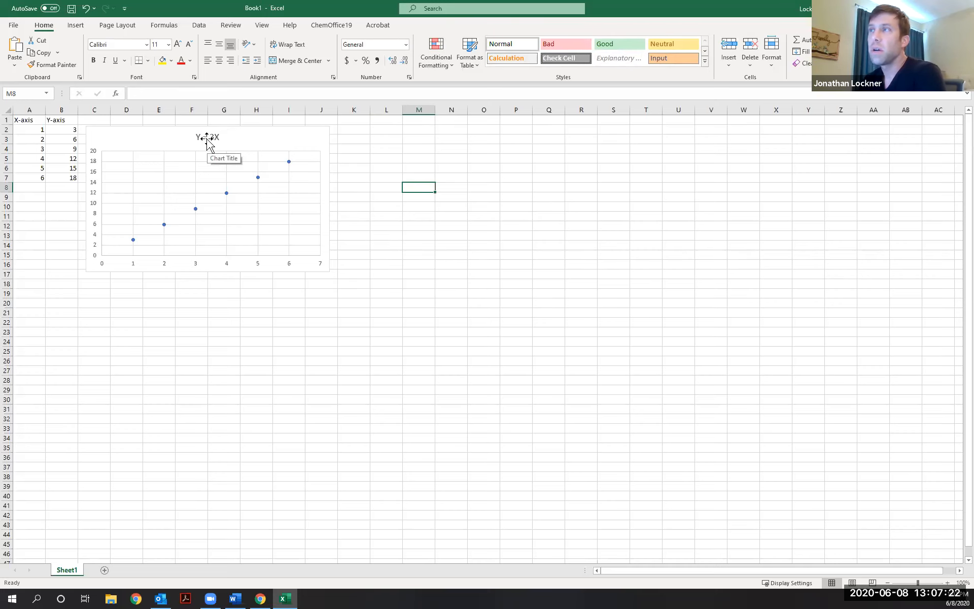
left_click(275, 143)
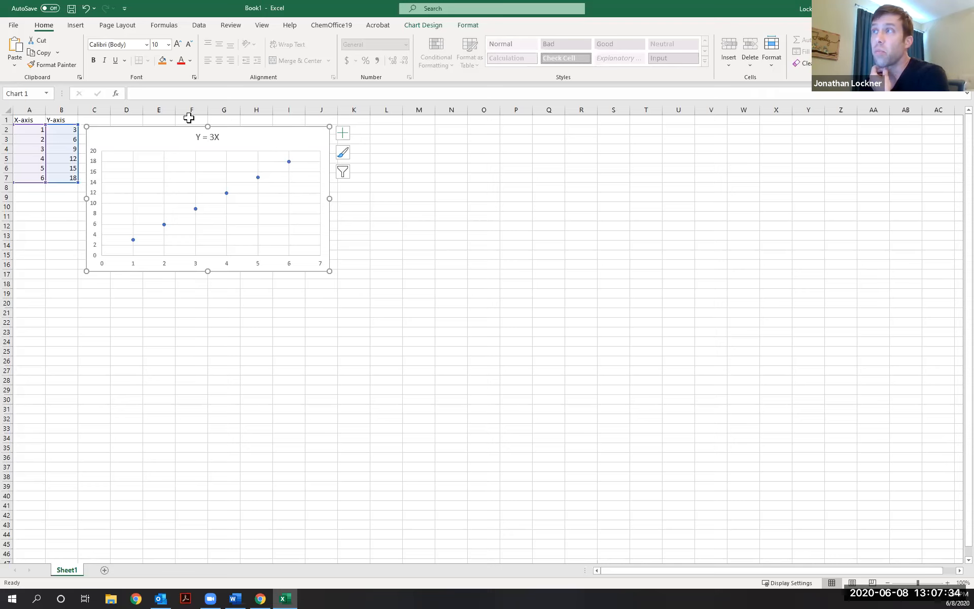
left_click(344, 134)
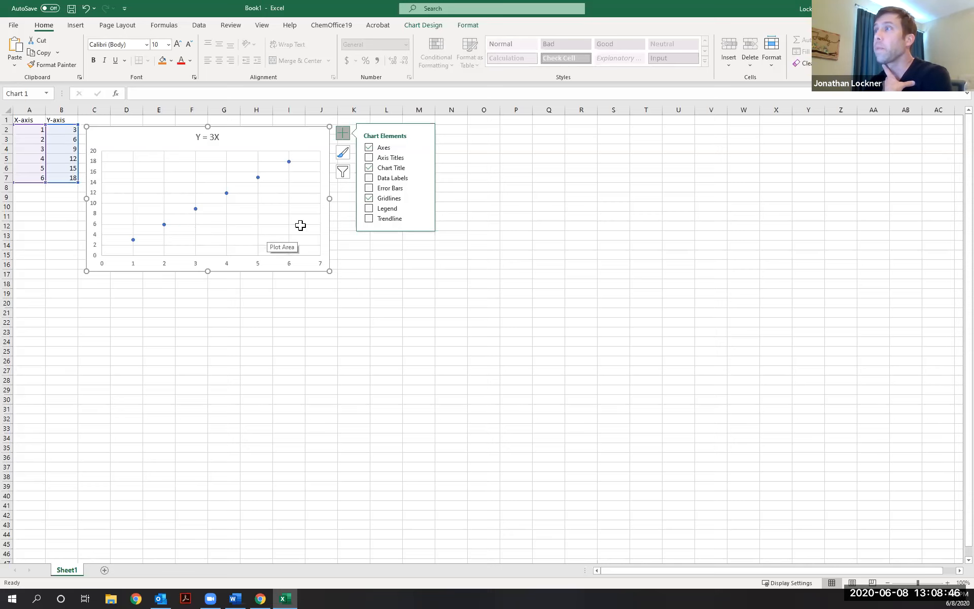
left_click(390, 158)
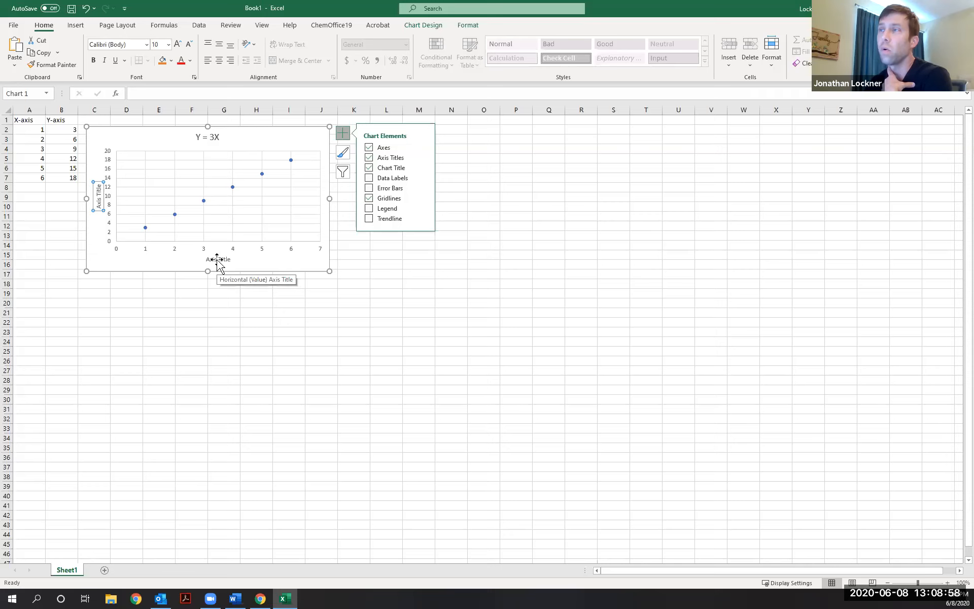
Step: Replace the vertical axis's placeholder title with "Y-axis"
left_click(100, 202)
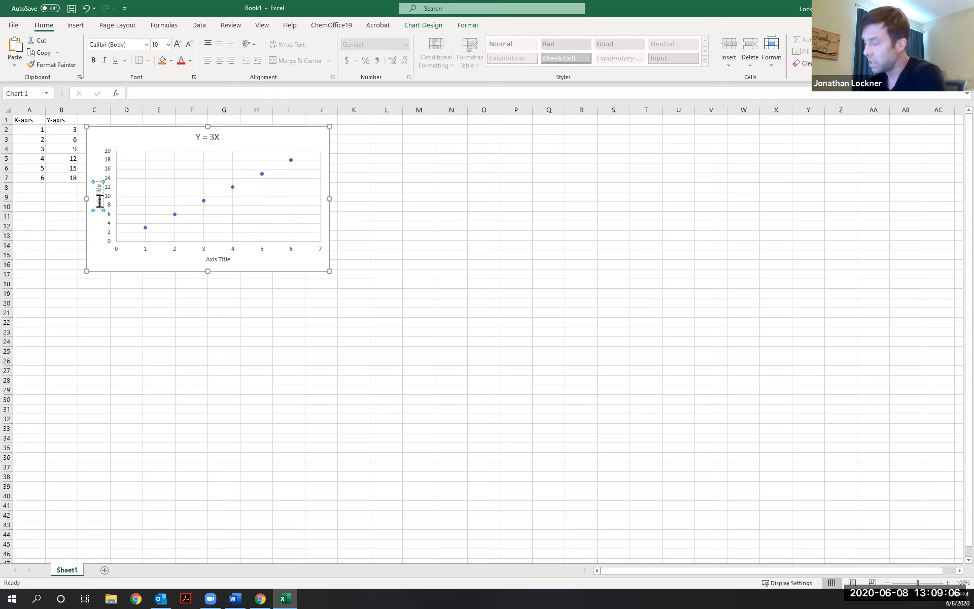
key("BackSpace")
key("BackSpace")
key("BackSpace")
key("BackSpace")
key("BackSpace")
key("BackSpace")
key("BackSpace")
key("BackSpace")
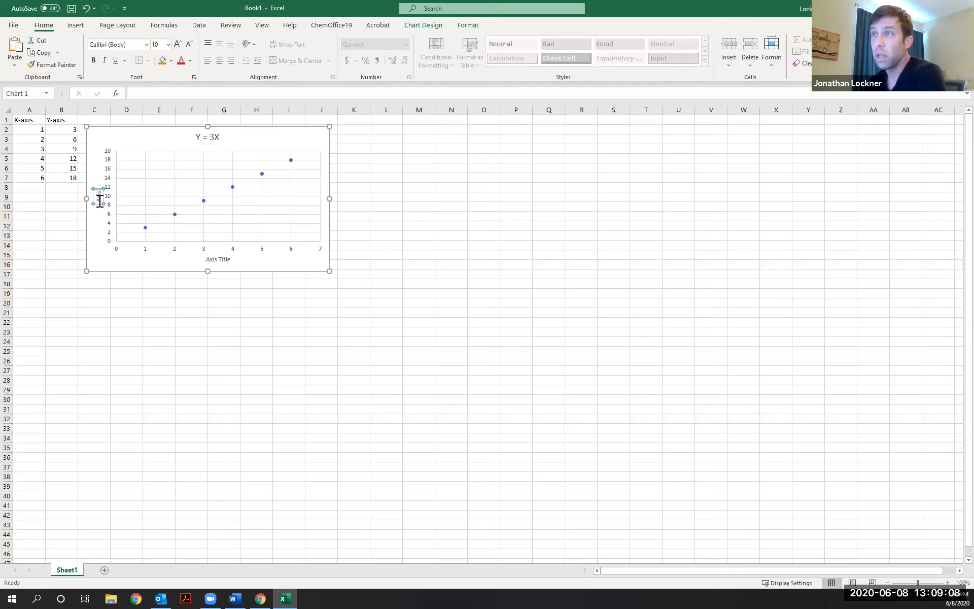
key("BackSpace")
key("BackSpace")
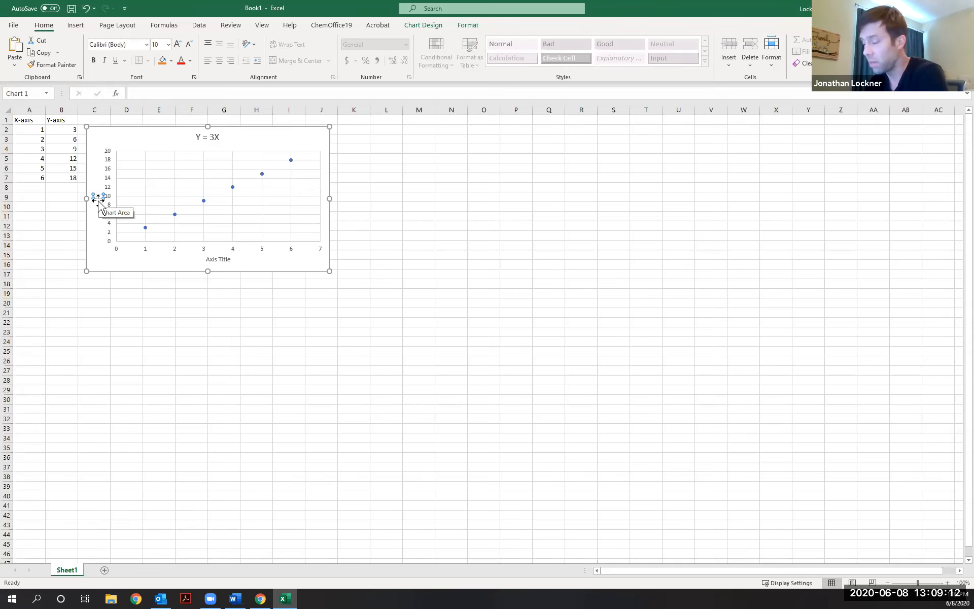
type("Y-")
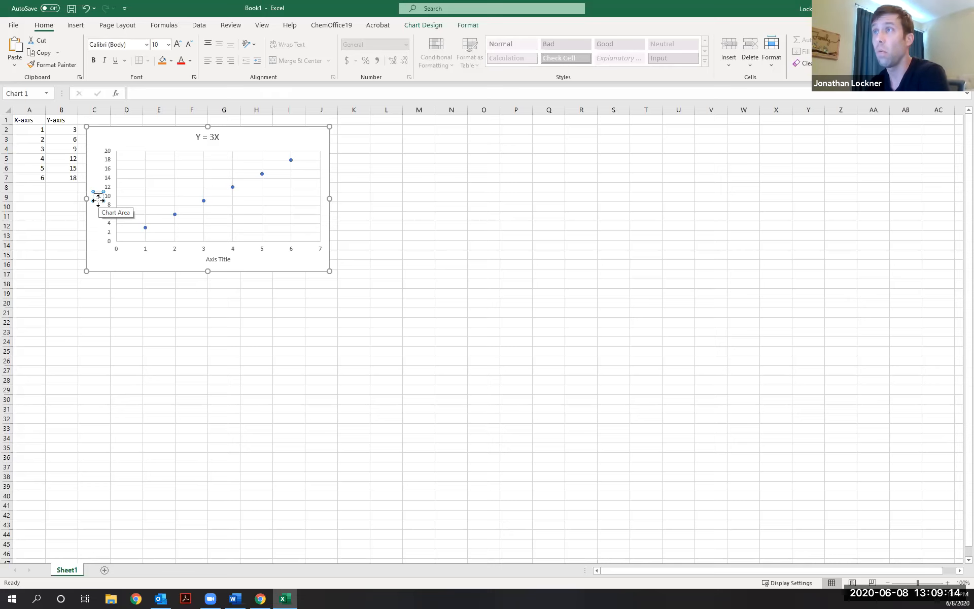
type("axis")
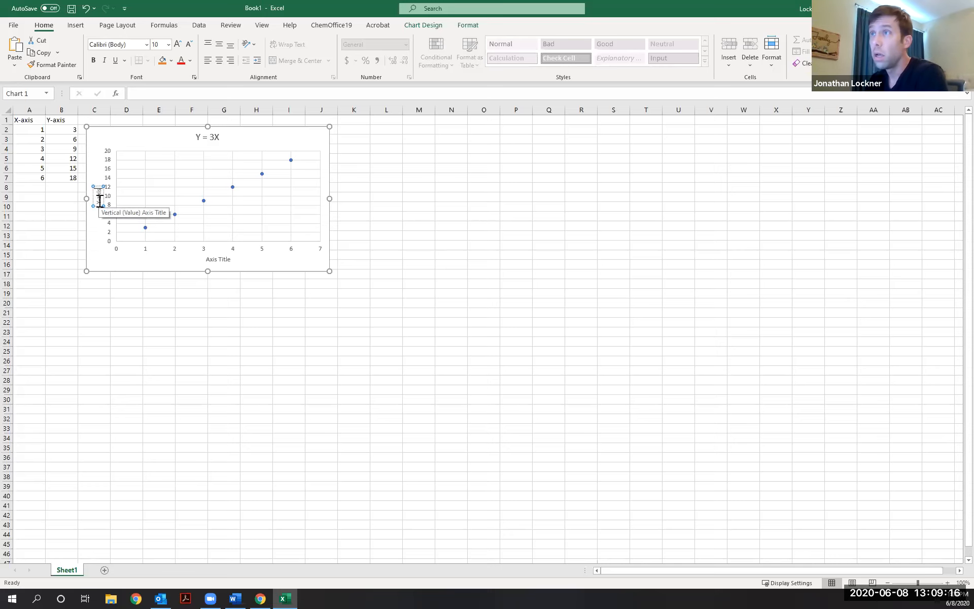
Step: Replace the horizontal axis's placeholder title with "X-axis" and deselect the chart
left_click(220, 260)
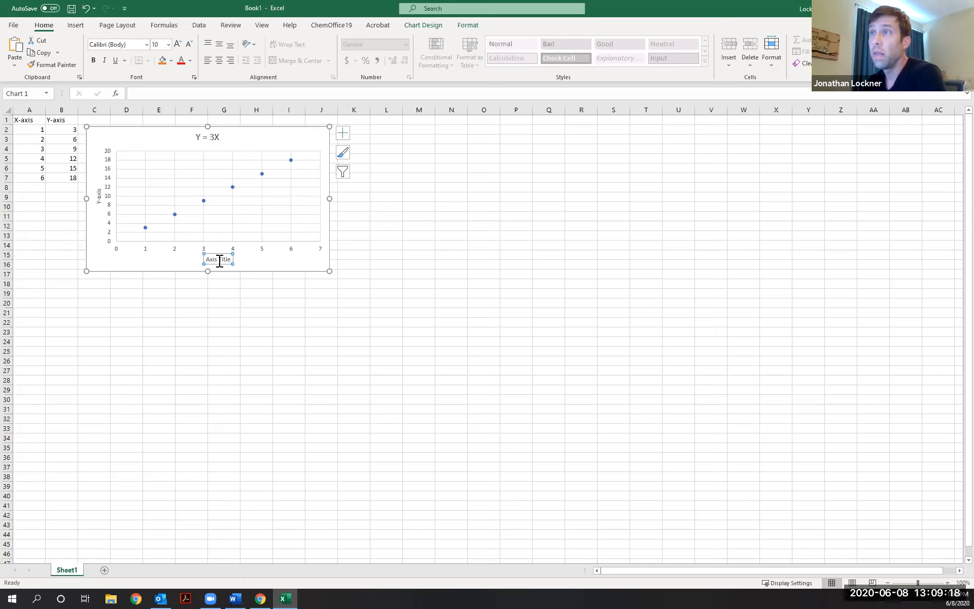
left_click(219, 260)
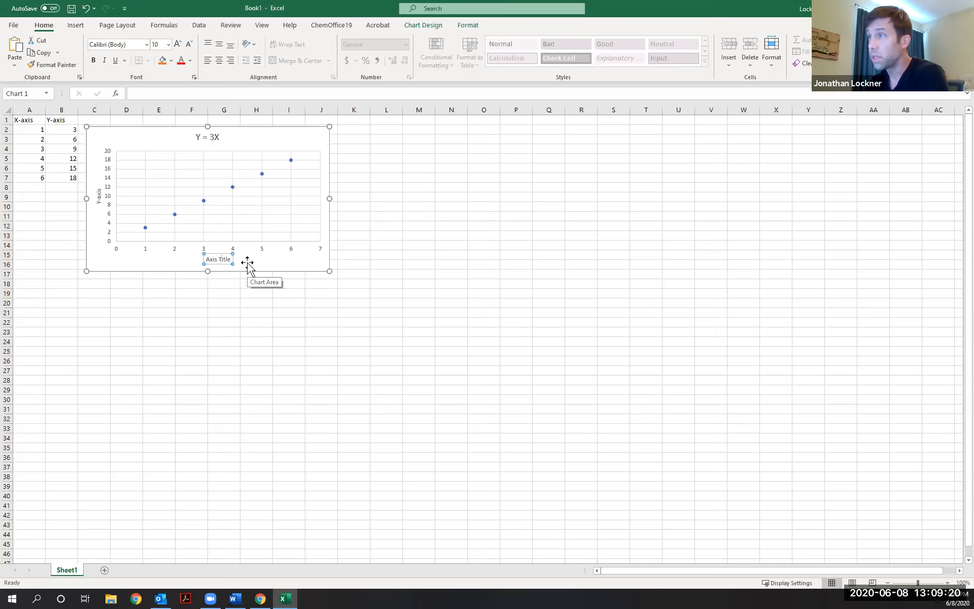
key("BackSpace")
key("BackSpace")
key("BackSpace")
key("BackSpace")
key("BackSpace")
key("BackSpace")
key("BackSpace")
key("BackSpace")
key("BackSpace")
key("BackSpace")
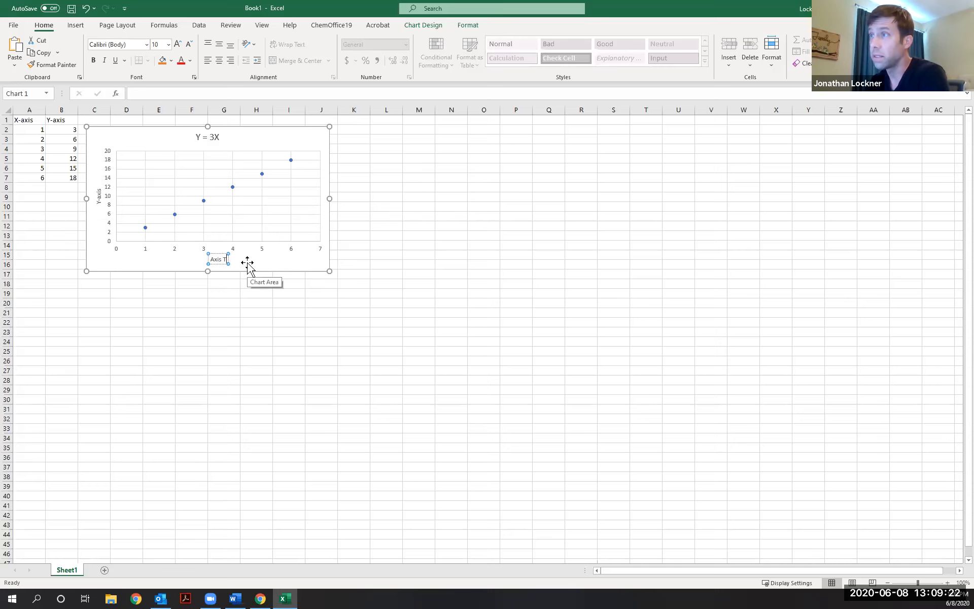
type("X-axis")
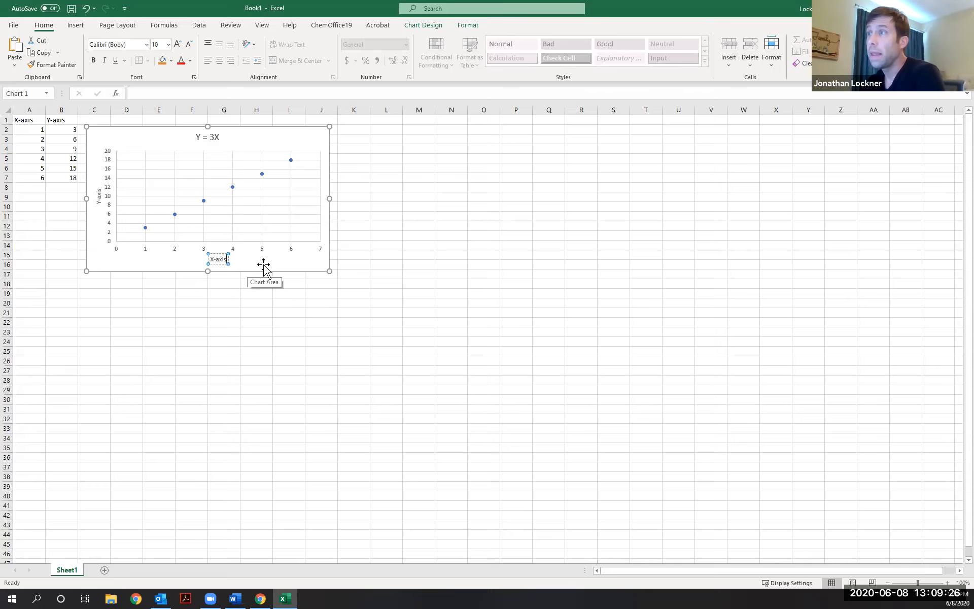
left_click(256, 294)
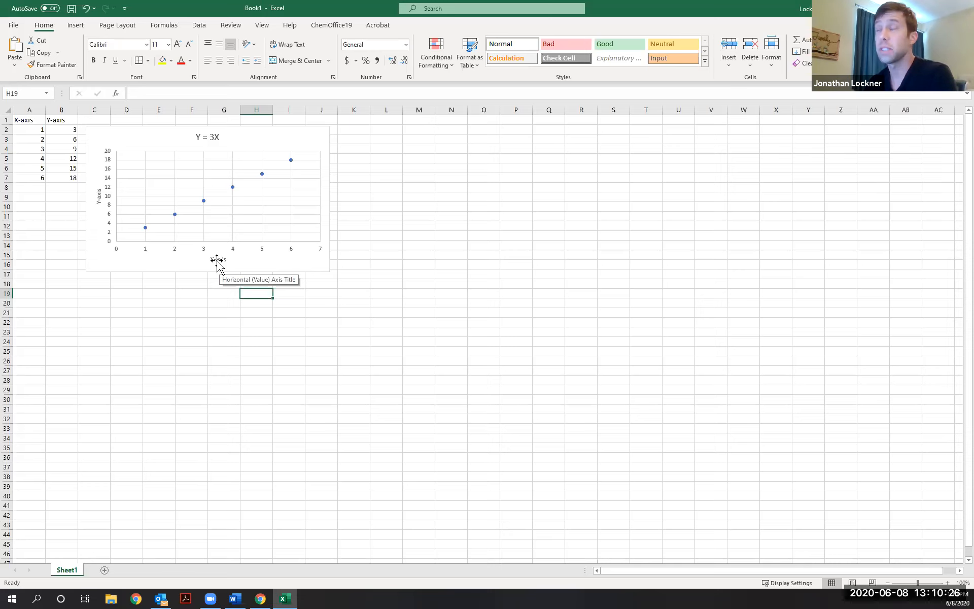
Step: Temporarily hide the chart's gridlines, and restore both the primary major horizontal and primary major vertical gridlines
left_click(317, 142)
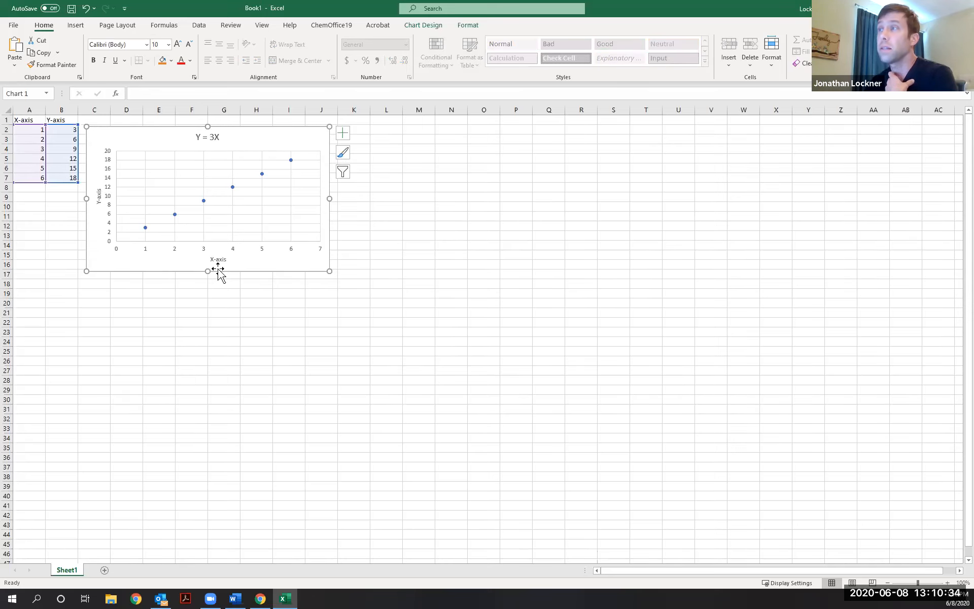
left_click(343, 133)
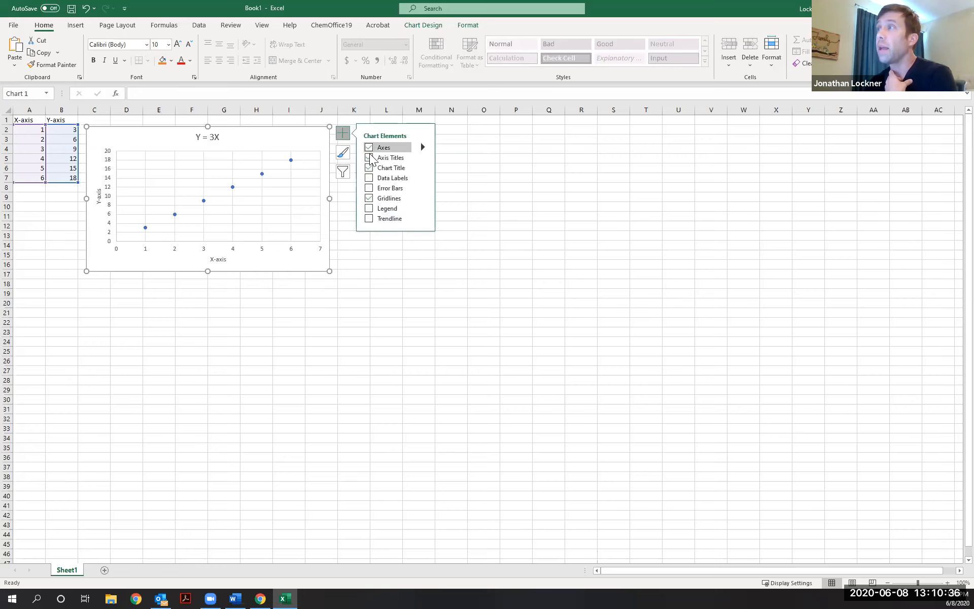
left_click(369, 199)
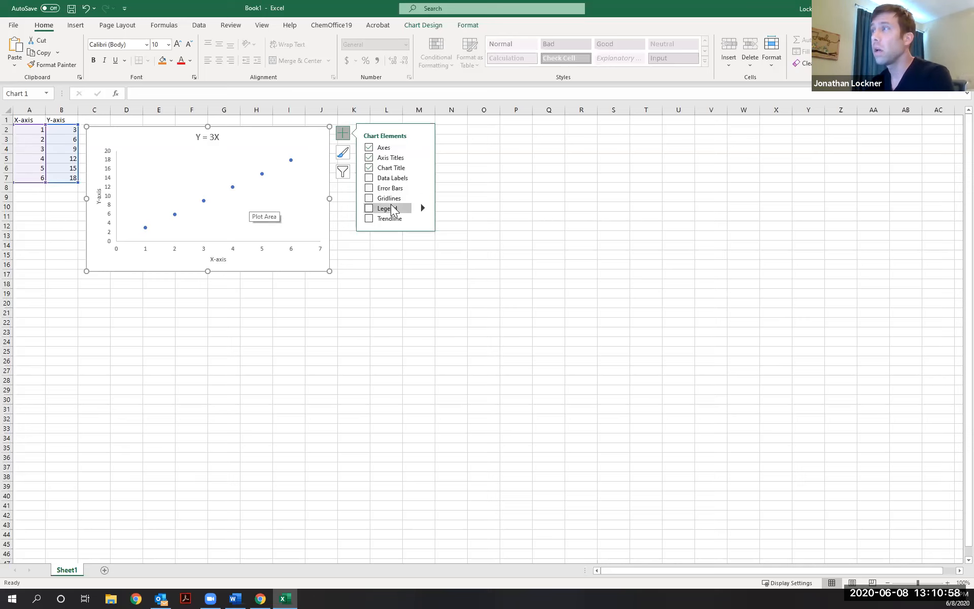
left_click(370, 198)
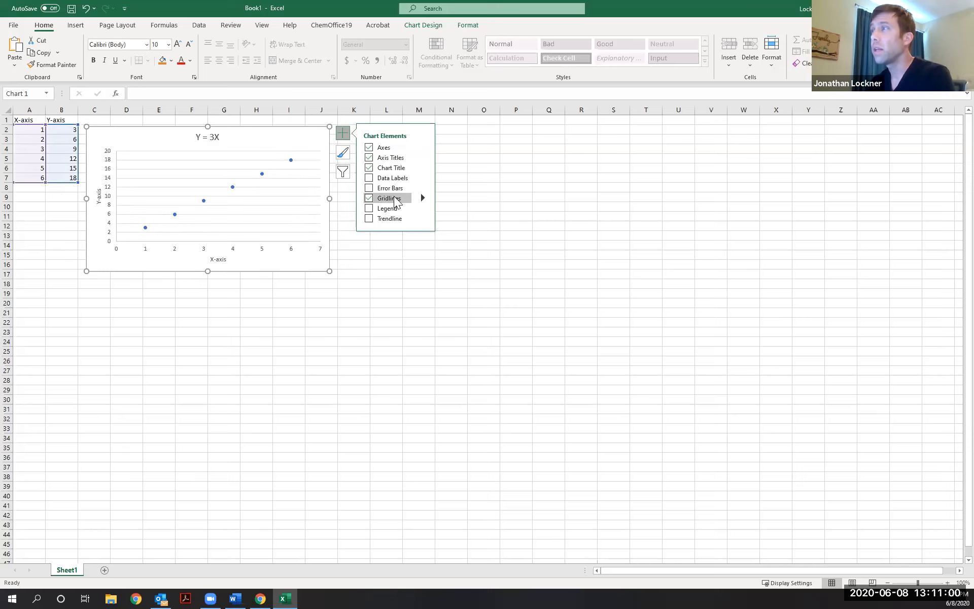
mouse_move(422, 197)
left_click(444, 211)
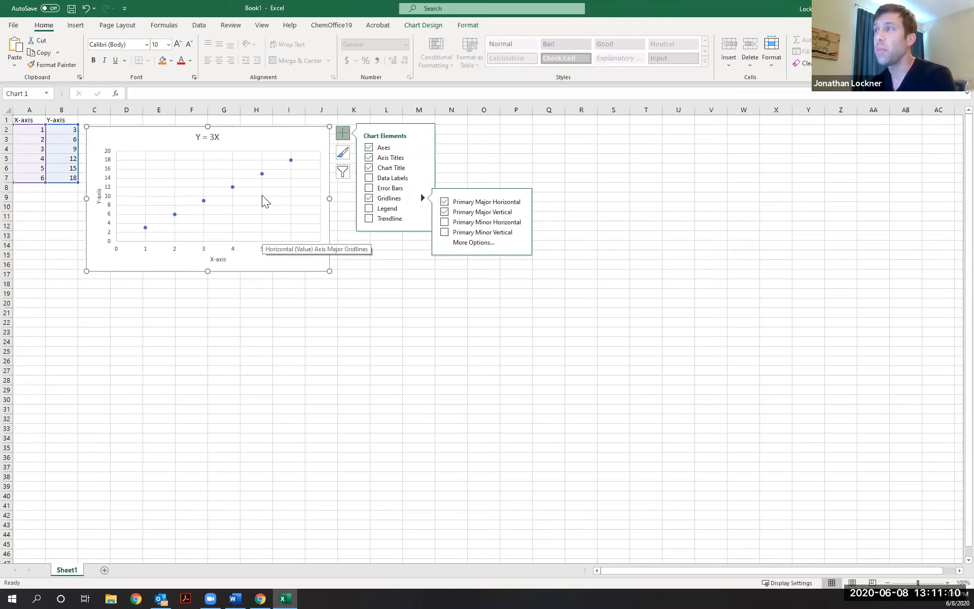
Step: Temporarily show the scatter chart's legend, and remove it again
mouse_move(263, 175)
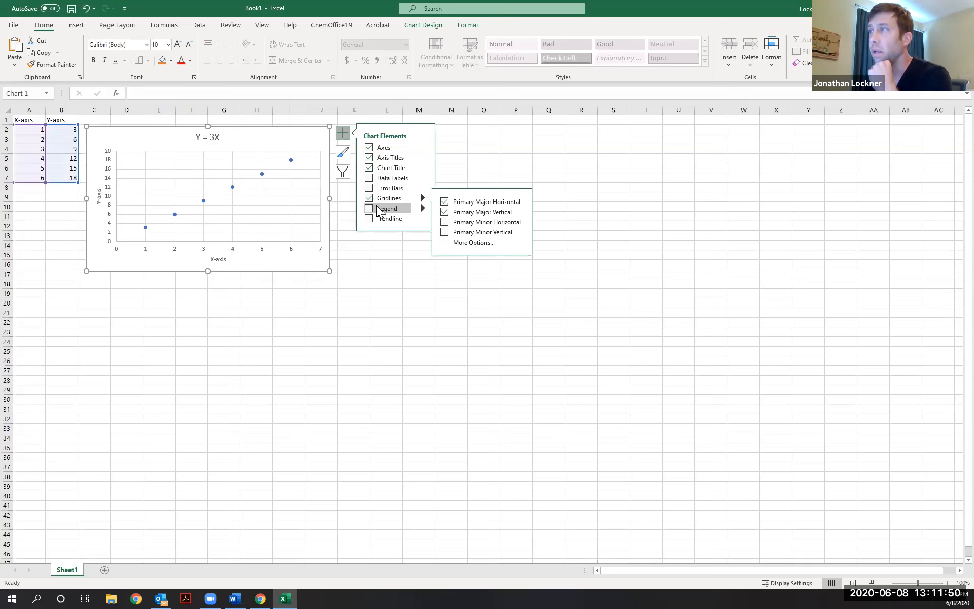
left_click(374, 209)
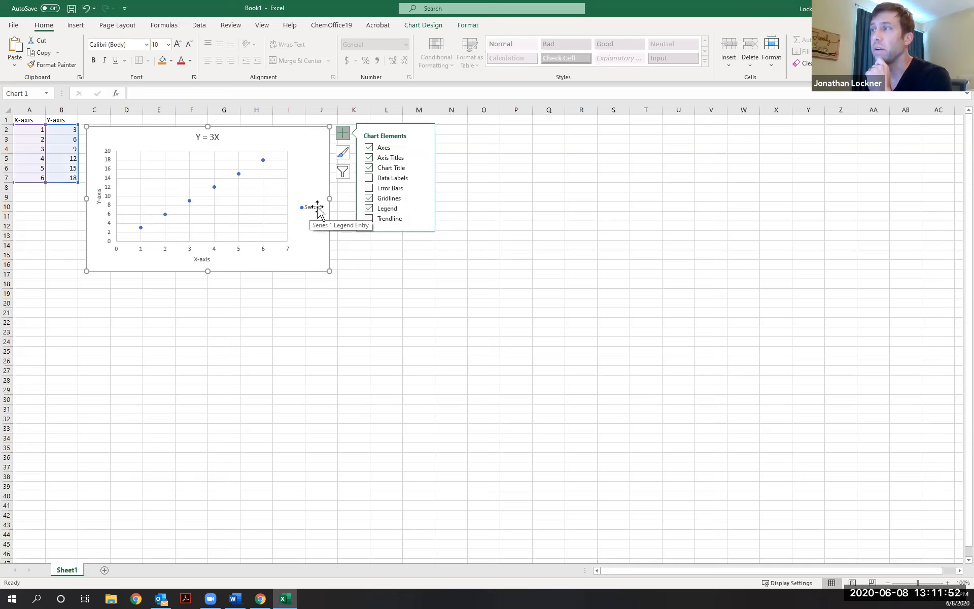
left_click(369, 209)
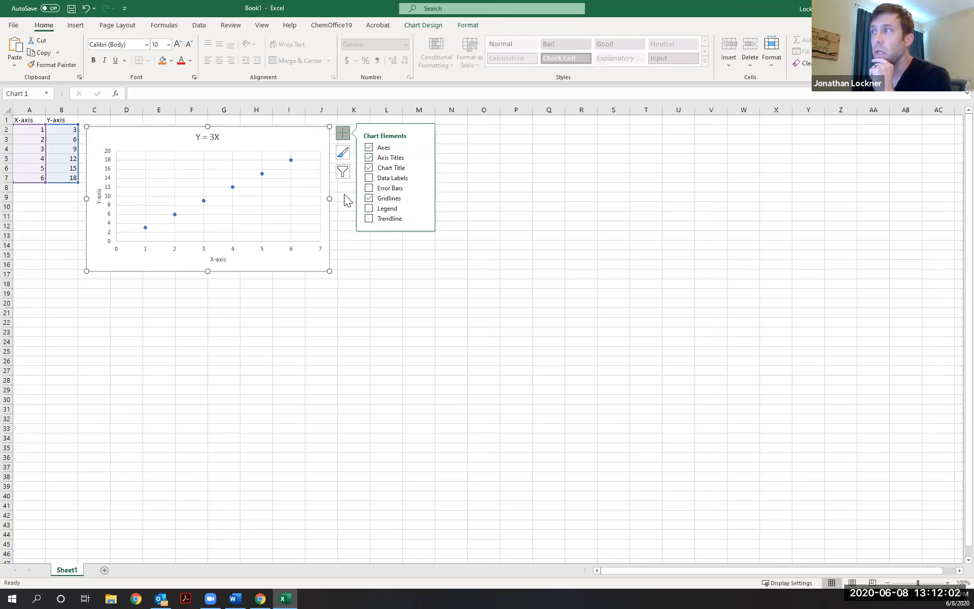
Step: Add a linear trendline to the data points, toggling it off and on once to compare
left_click(369, 219)
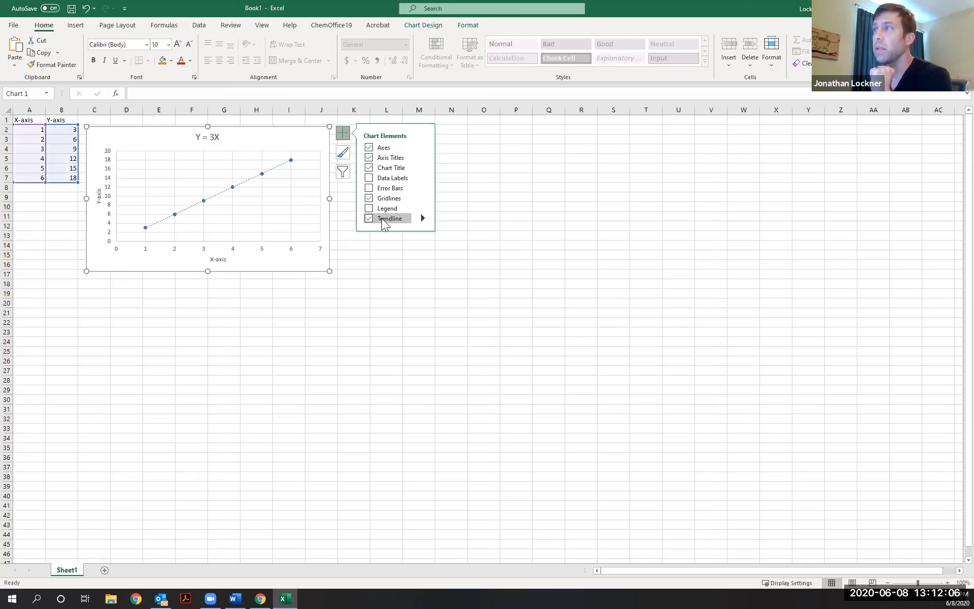
left_click(370, 220)
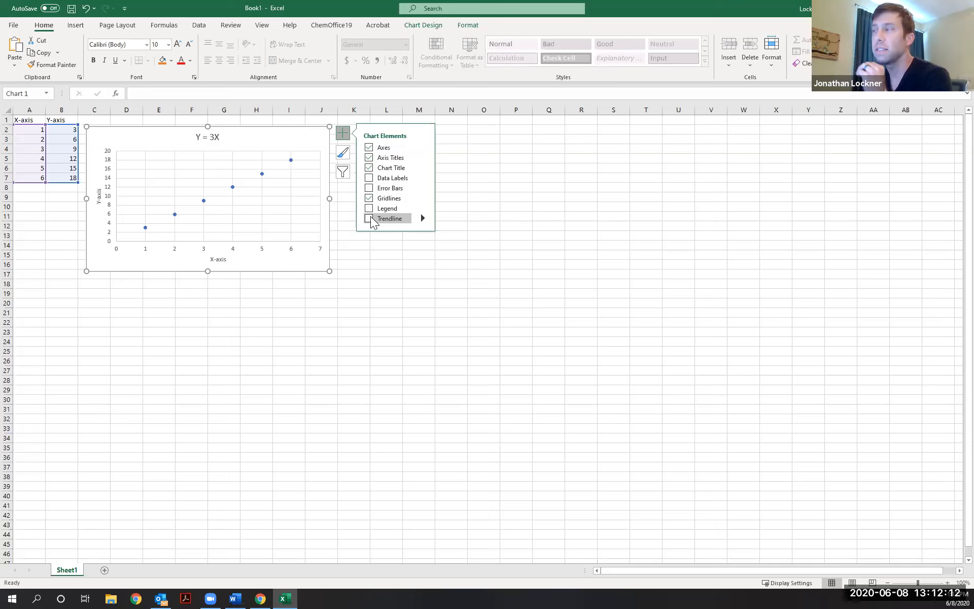
left_click(370, 219)
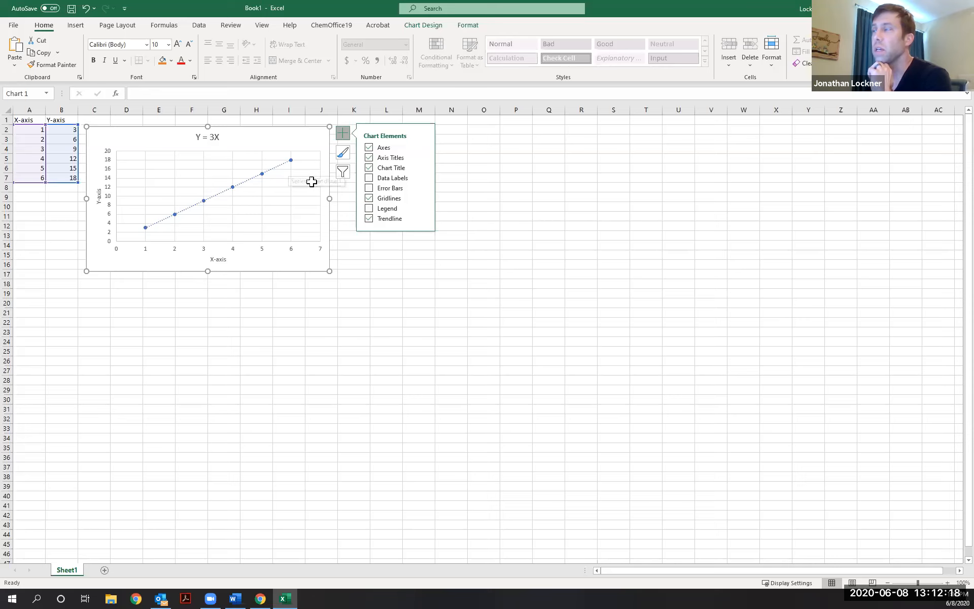
Step: Set the linear trendline's intercept to 0.0 and display its equation on the chart, placed just above the plot area near the last point
left_click(422, 218)
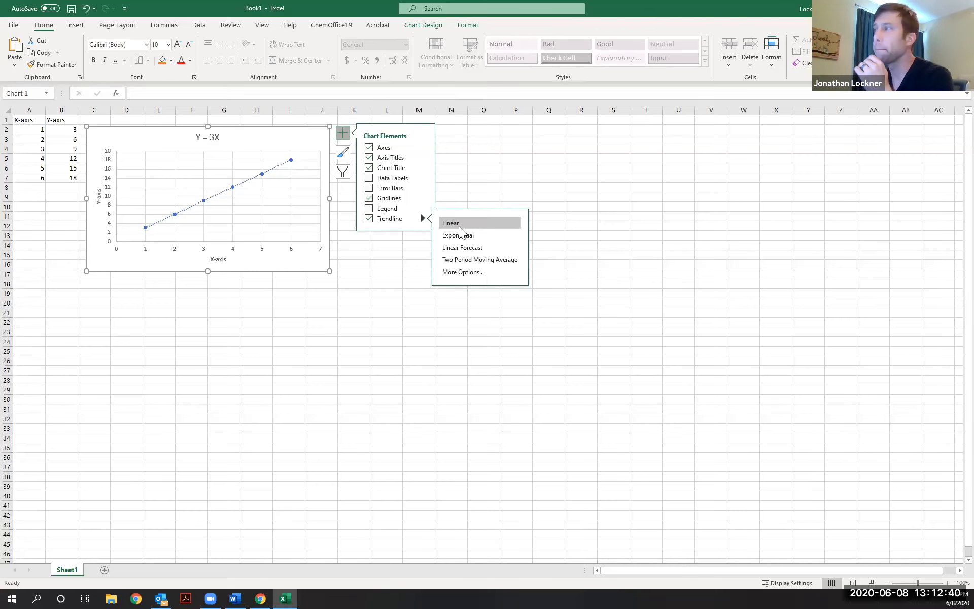
left_click(463, 273)
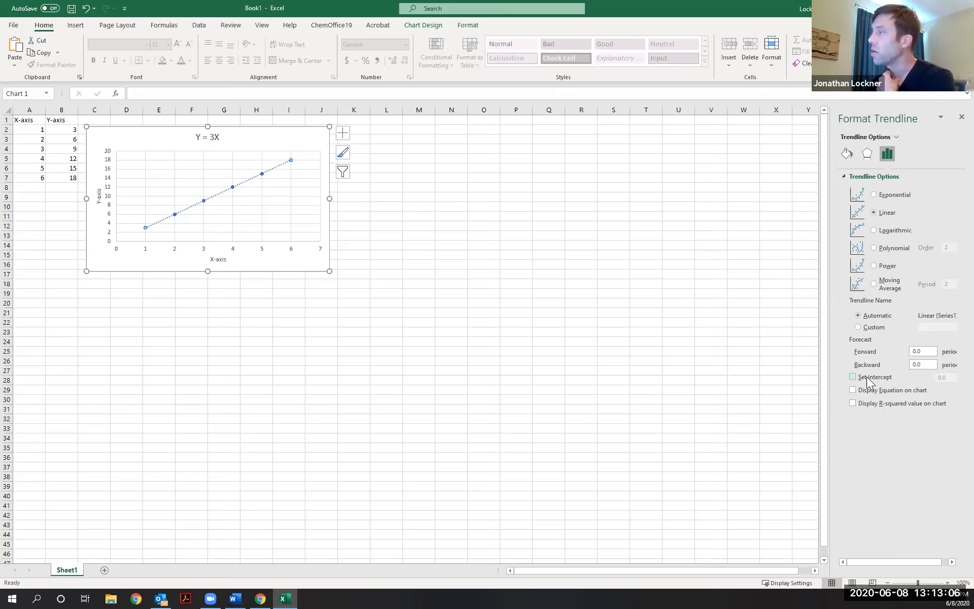
left_click(853, 377)
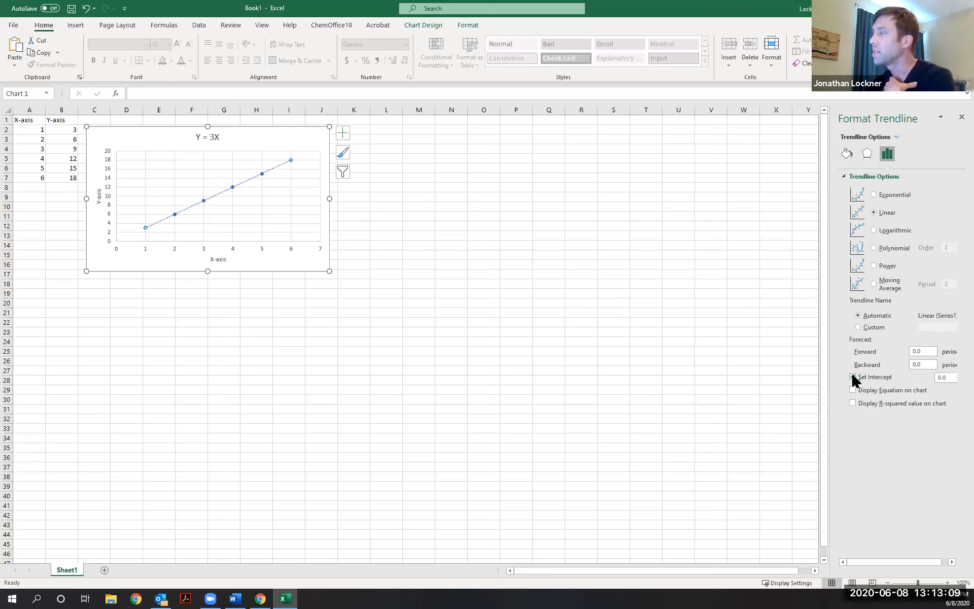
left_click(852, 404)
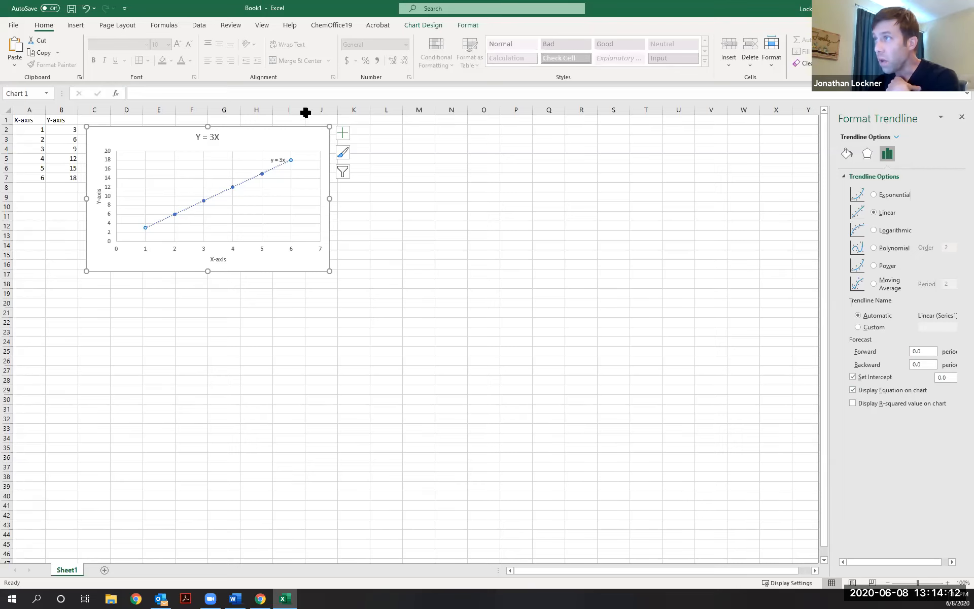
left_click(276, 157)
left_click_drag(276, 157, 274, 144)
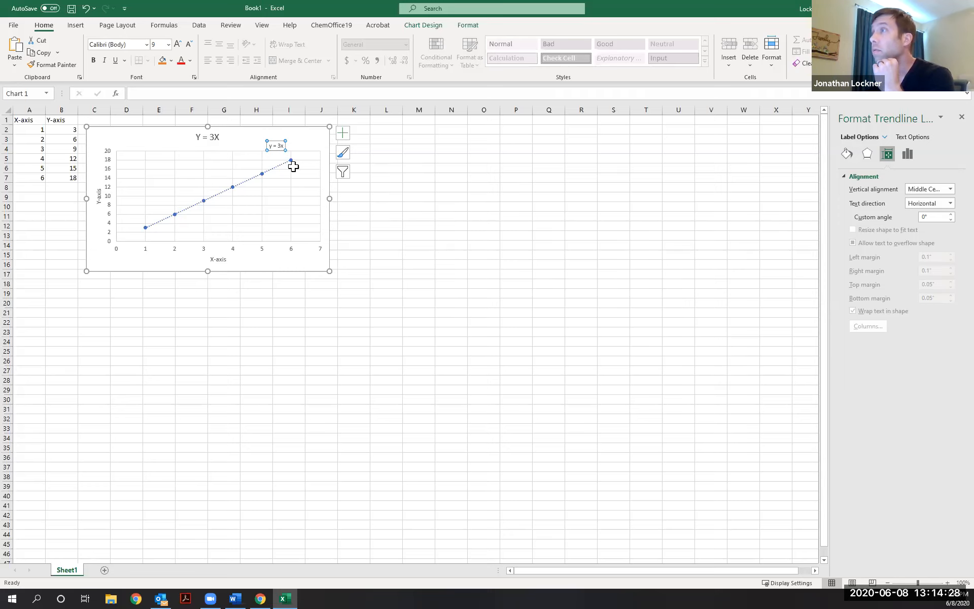
Step: Display the trendline's R-squared value on the chart and place it directly beside the equation, above the plot area
left_click(344, 134)
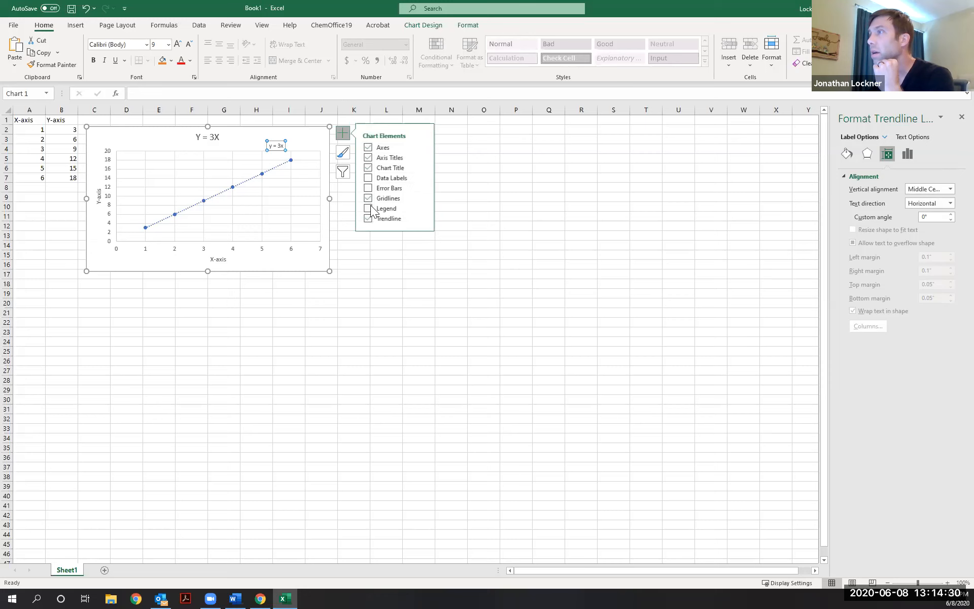
left_click(422, 216)
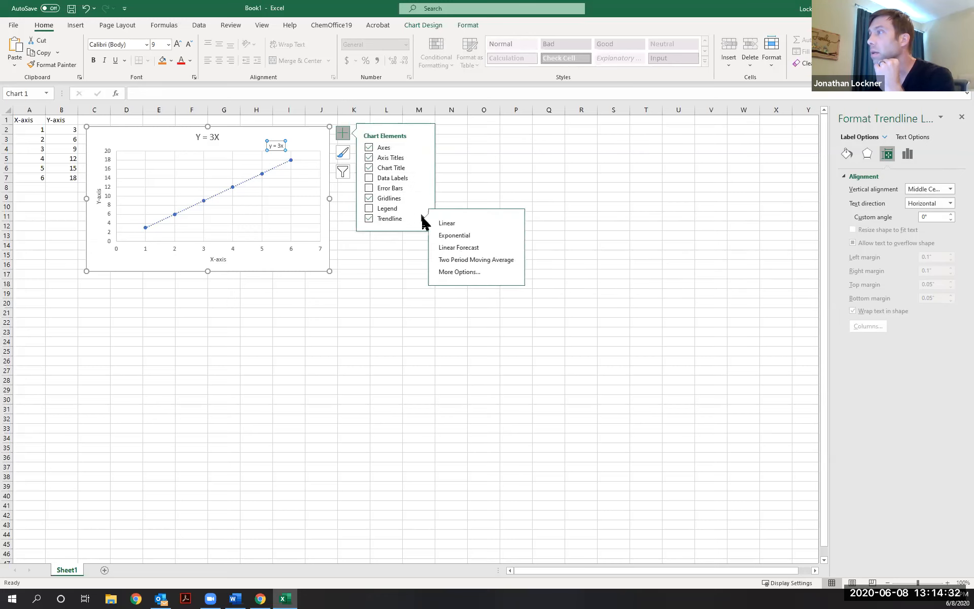
left_click(474, 273)
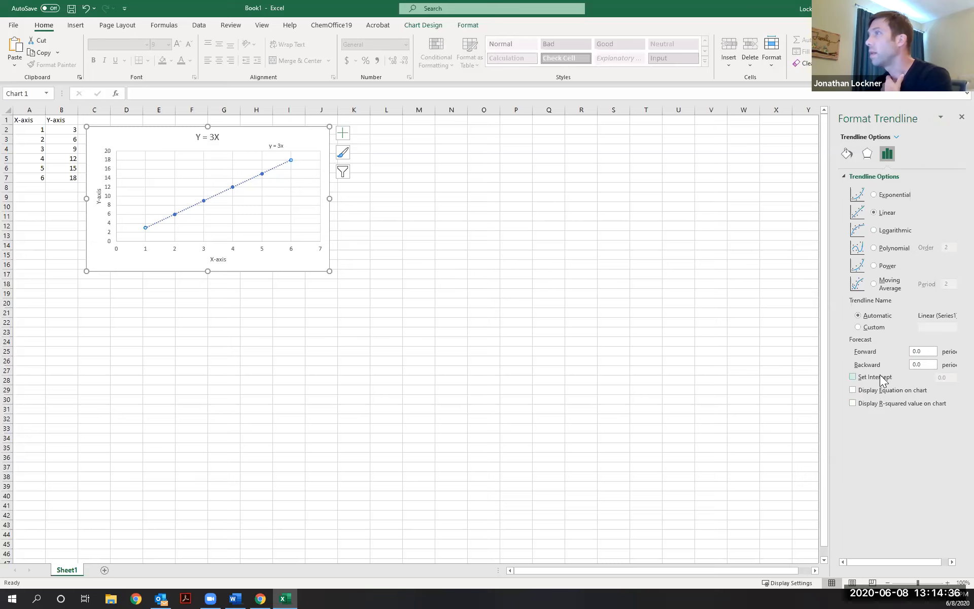
left_click(853, 402)
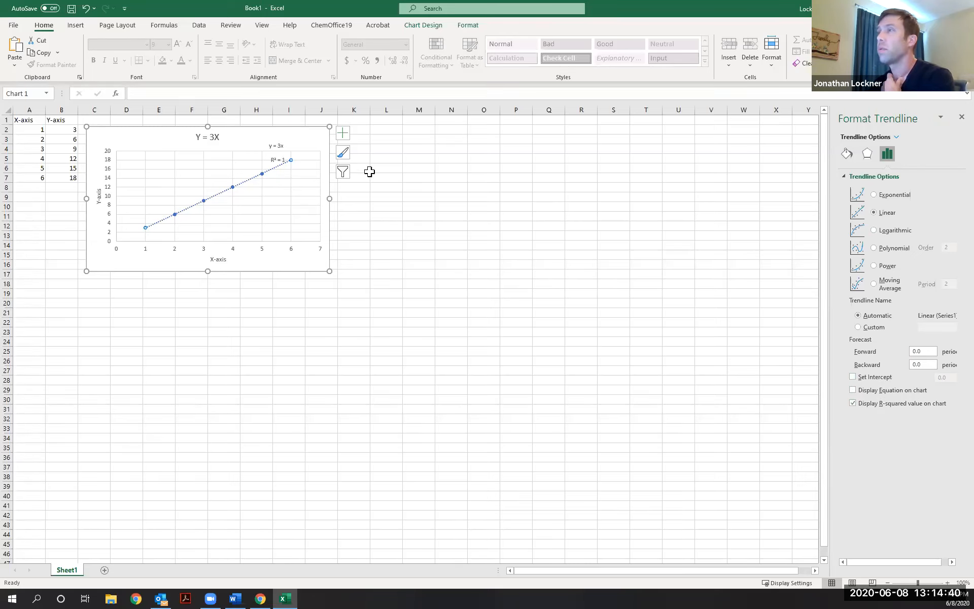
left_click_drag(275, 161, 293, 145)
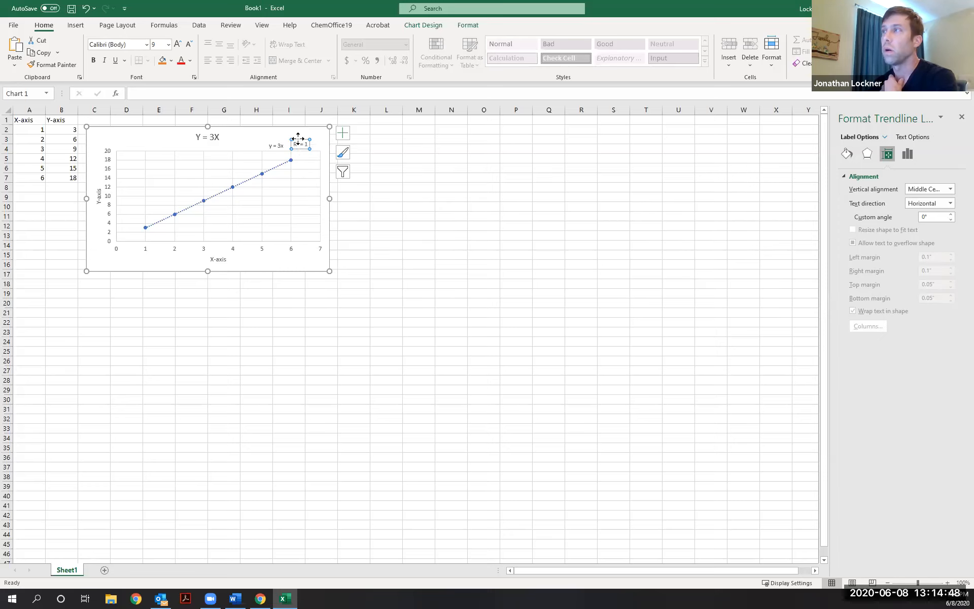
Step: Move the trendline equation slightly higher and stack the R-squared value directly beneath it, above the plot area
left_click_drag(278, 148, 279, 136)
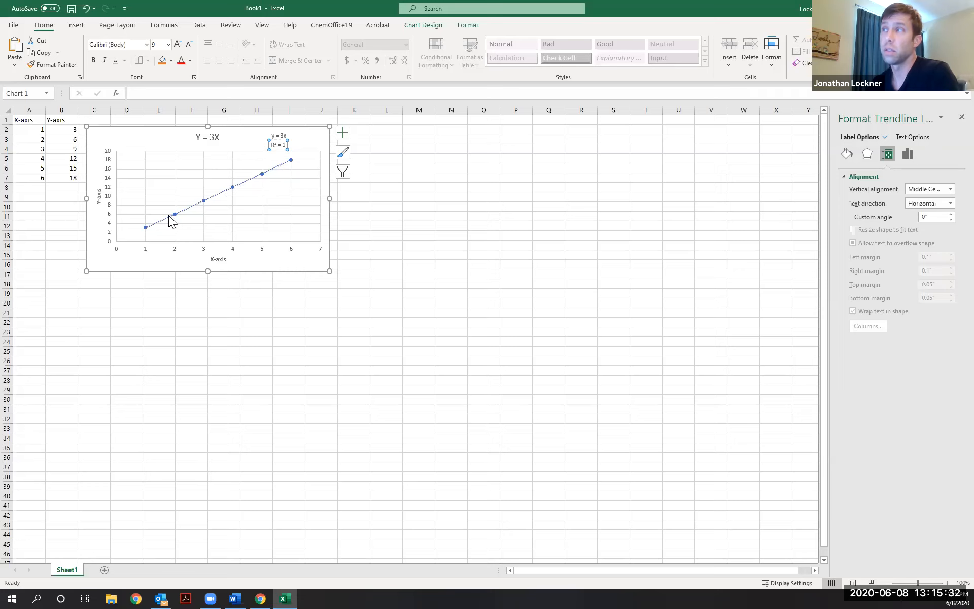
left_click(278, 144)
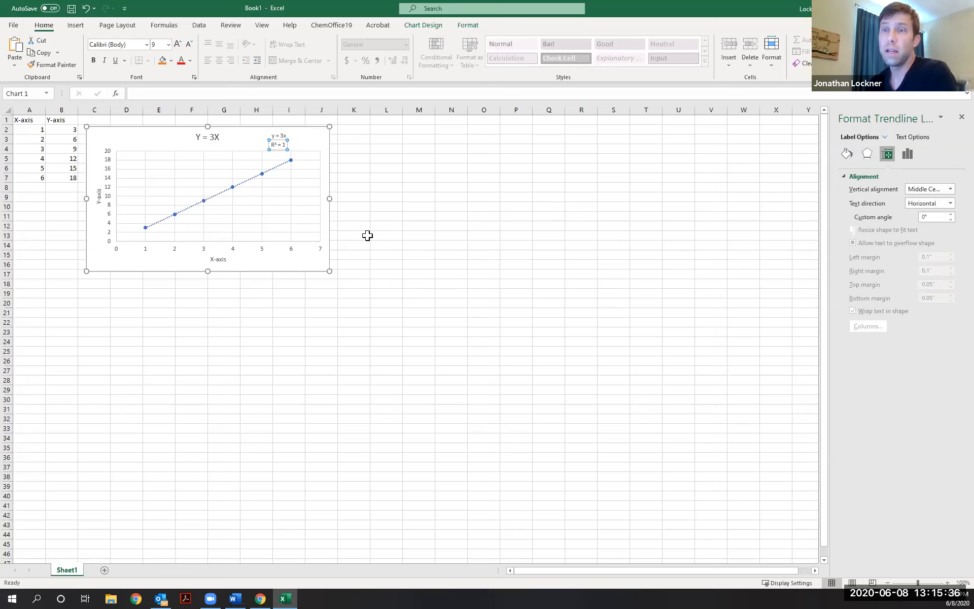
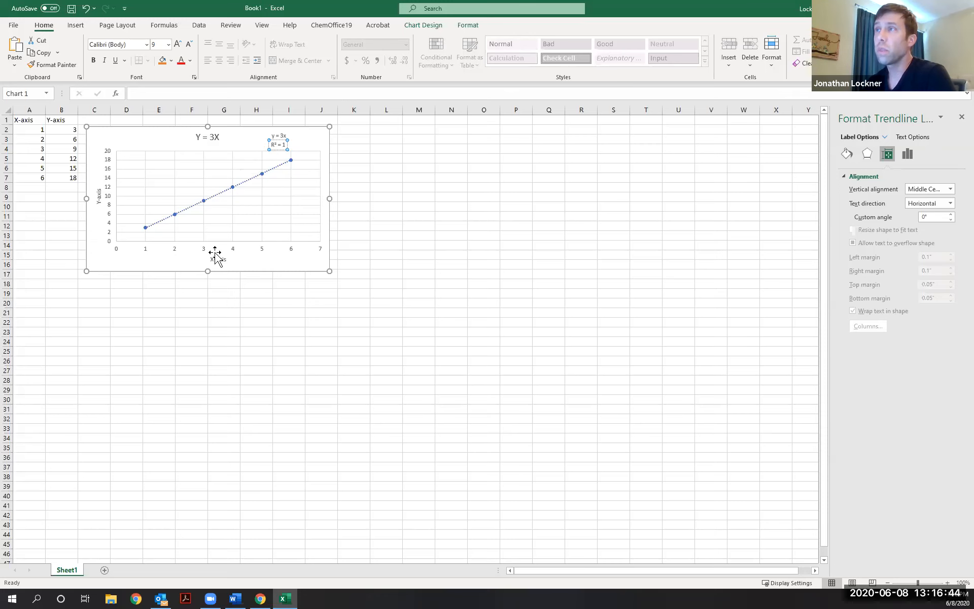
left_click(230, 362)
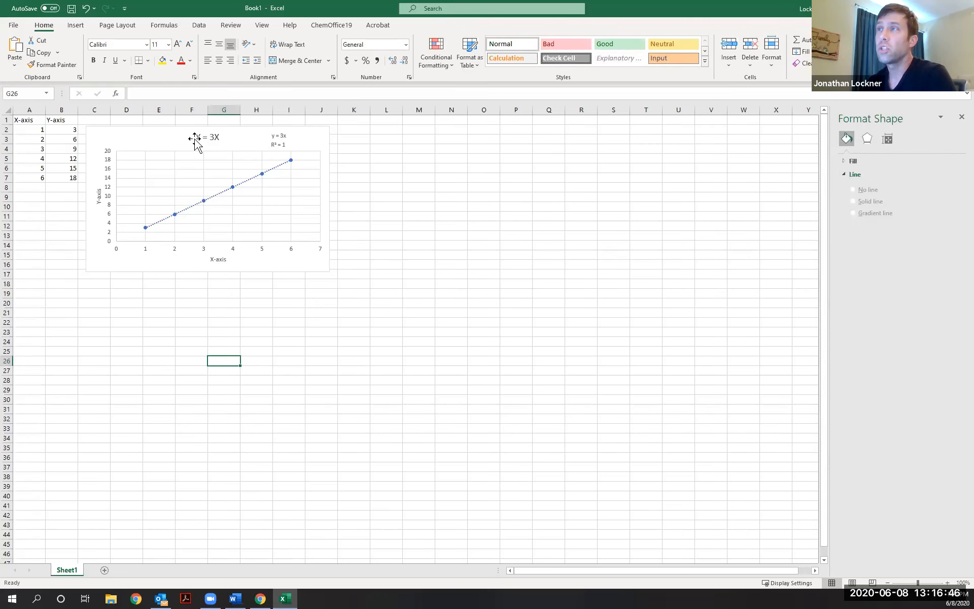
Step: Reopen the scatter chart's full trendline formatting options to review where they are found
left_click(158, 134)
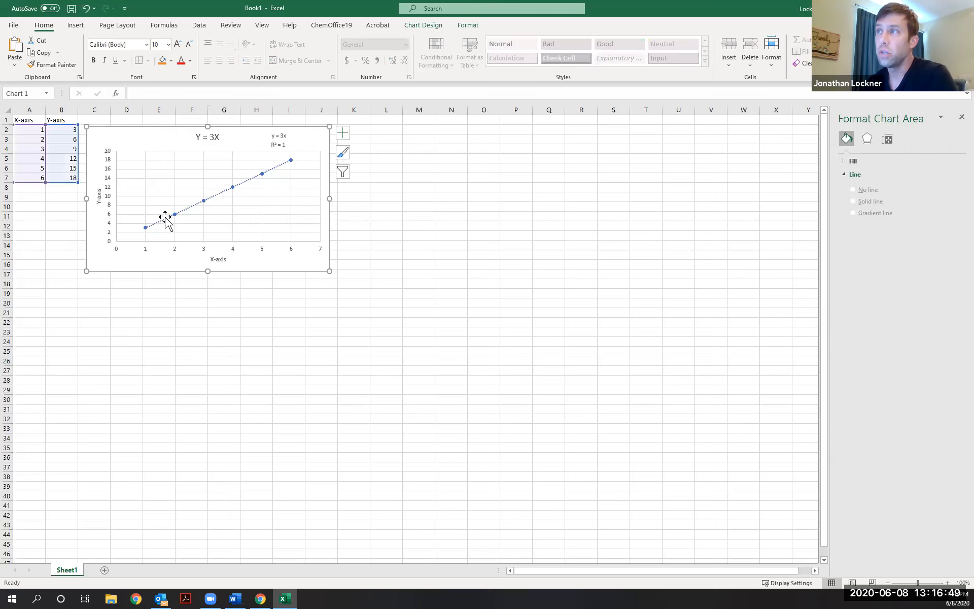
left_click(342, 131)
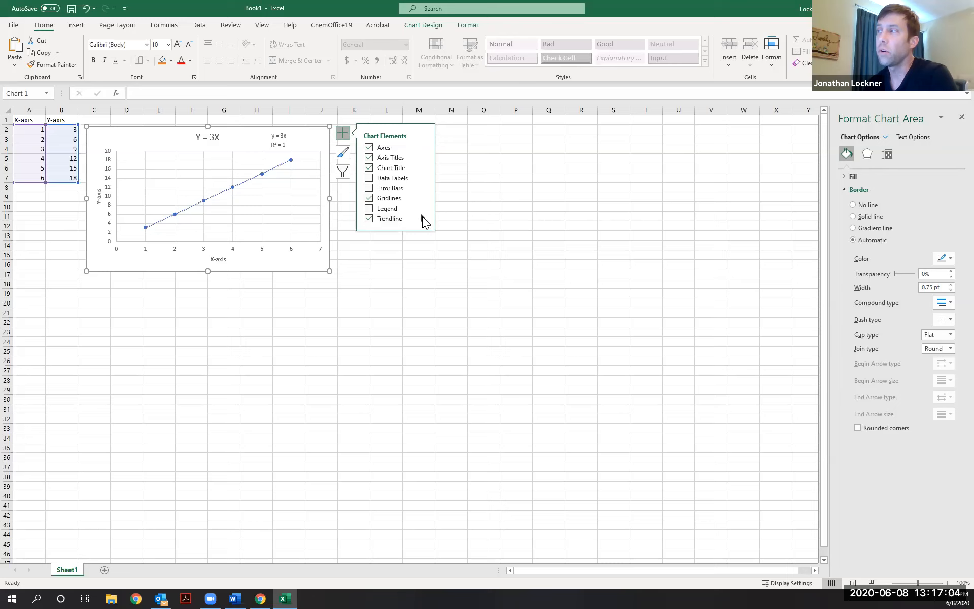
mouse_move(422, 217)
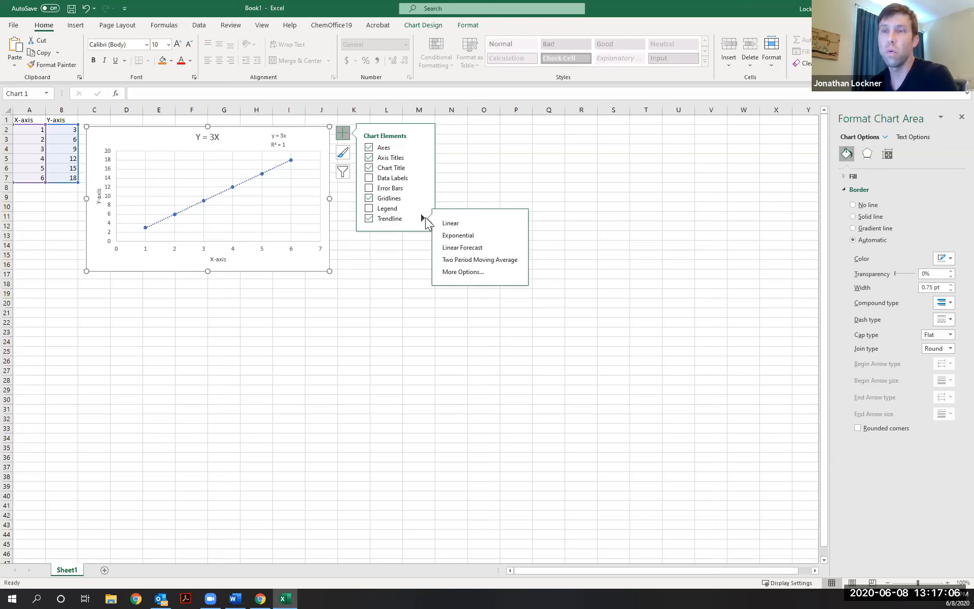
left_click(461, 273)
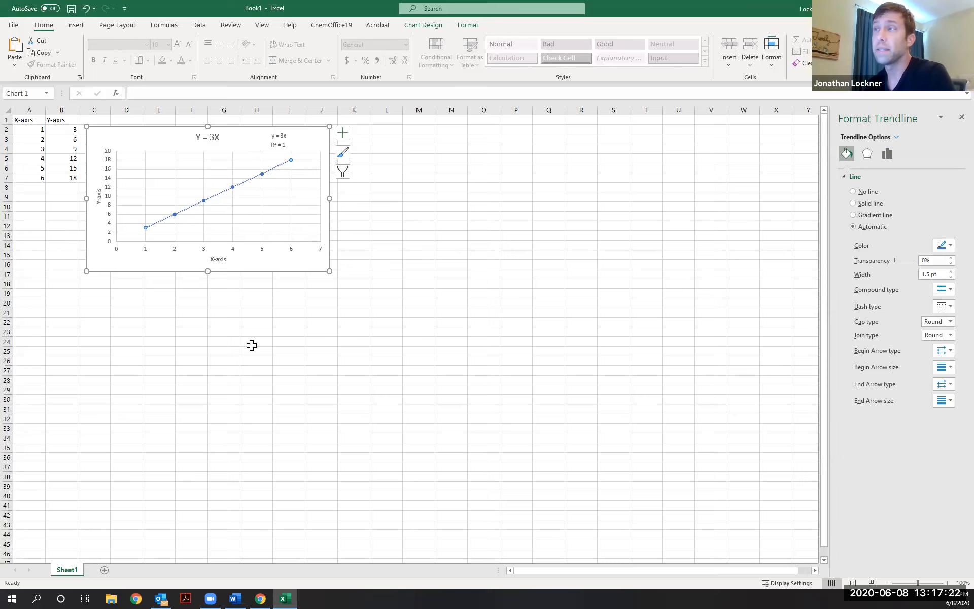
left_click(55, 214)
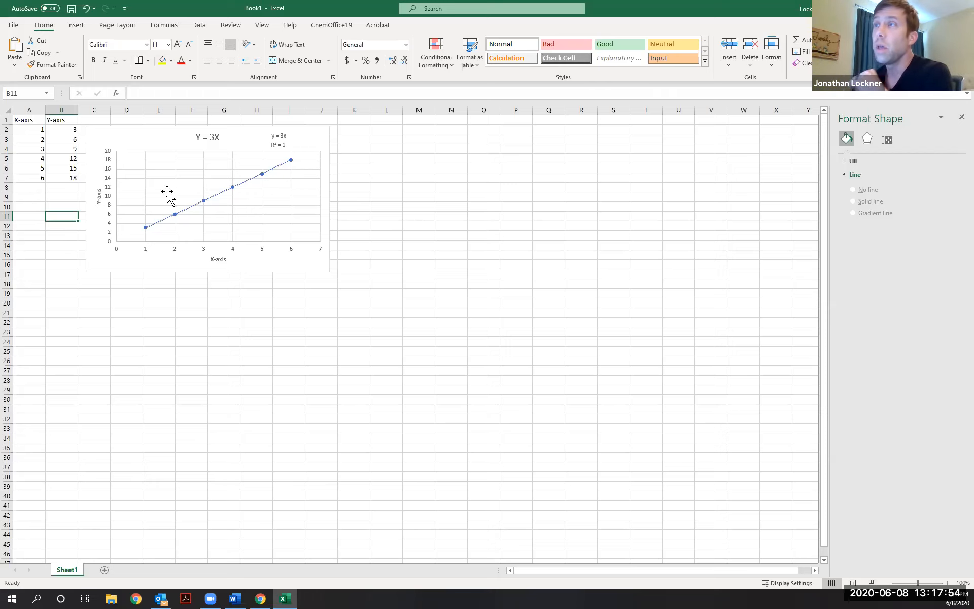
Step: Preview the printout of the active sheet with the chart deselected, and return to the worksheet
left_click(55, 208)
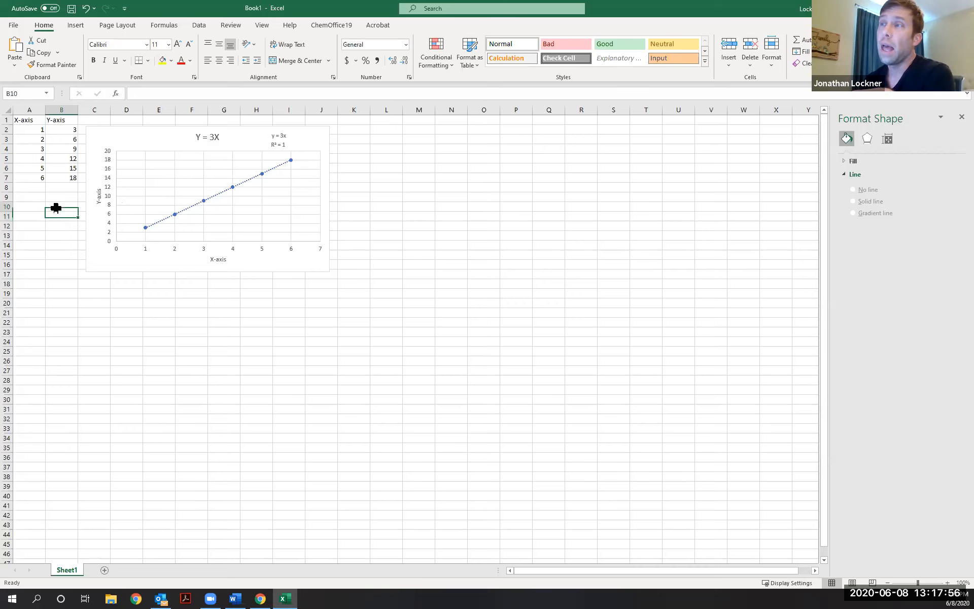
left_click(136, 138)
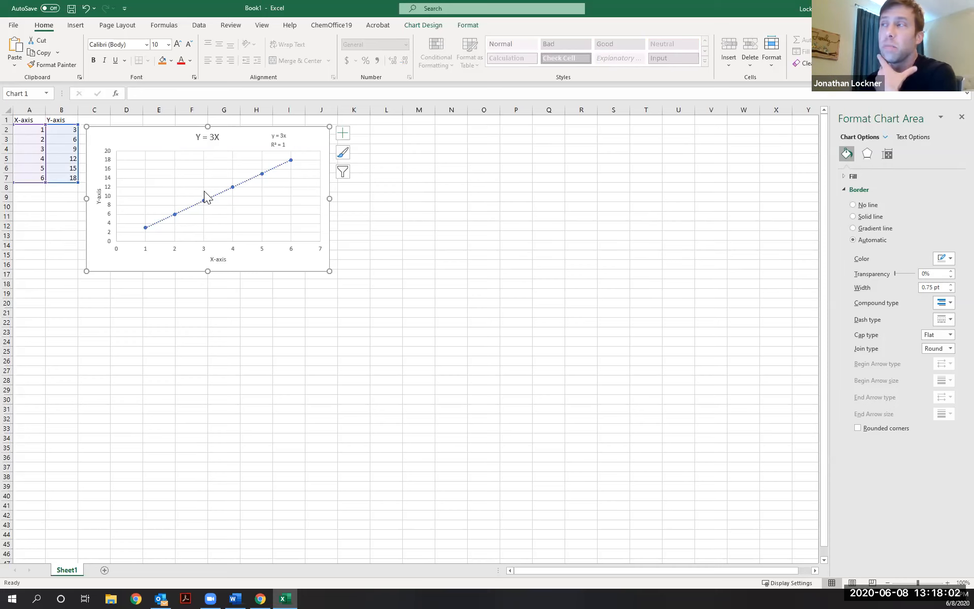
left_click(54, 206)
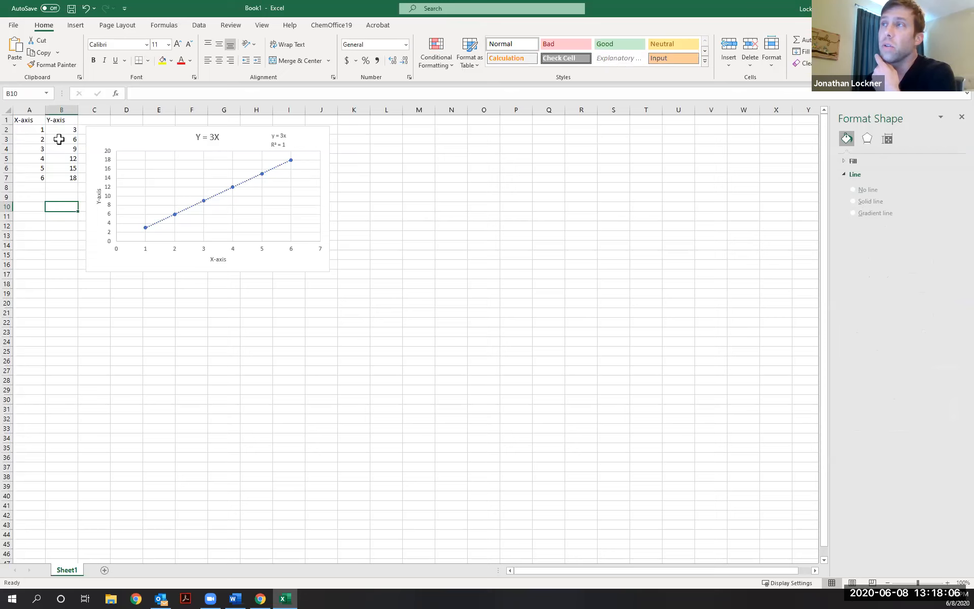
left_click(13, 26)
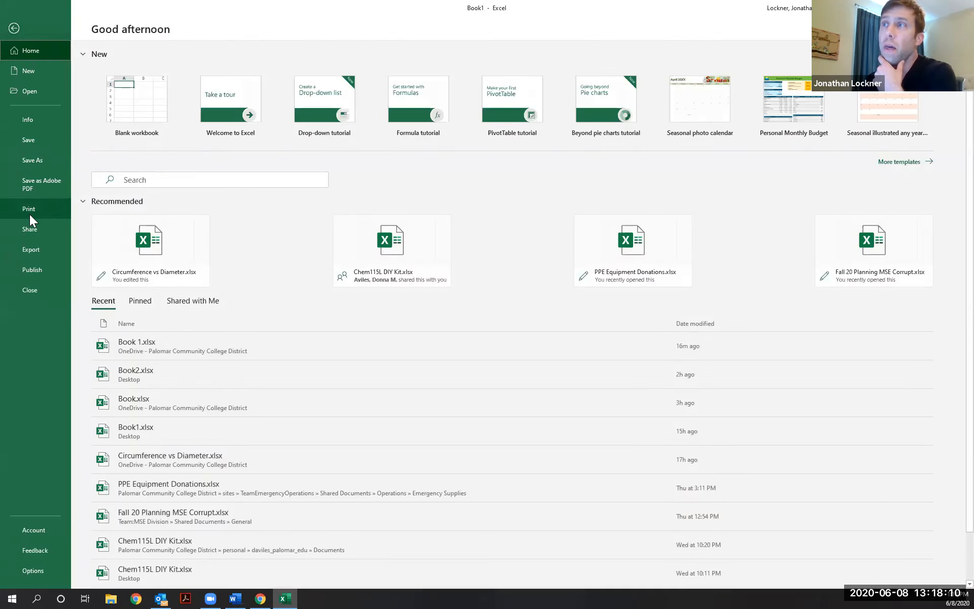
left_click(28, 208)
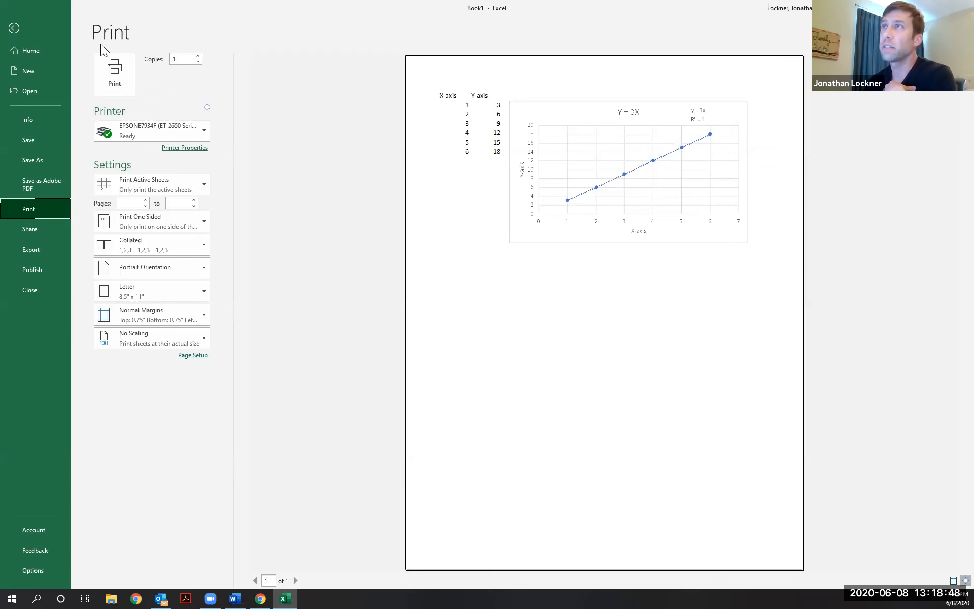
left_click(14, 28)
Step: Move the chart diagonally away from the data to about columns G to N, and preview printing only the selected chart
left_click_drag(156, 138, 287, 188)
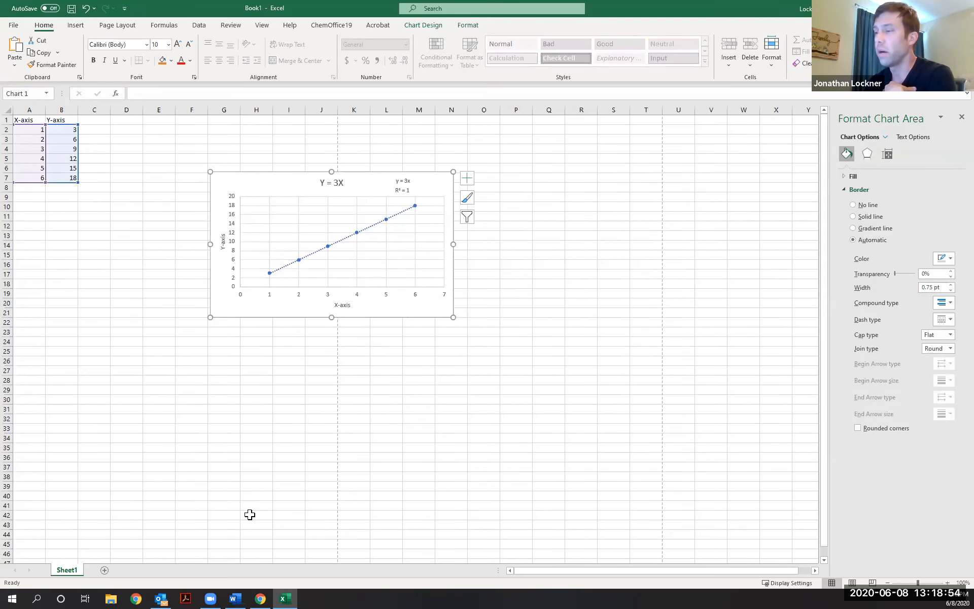
left_click(13, 25)
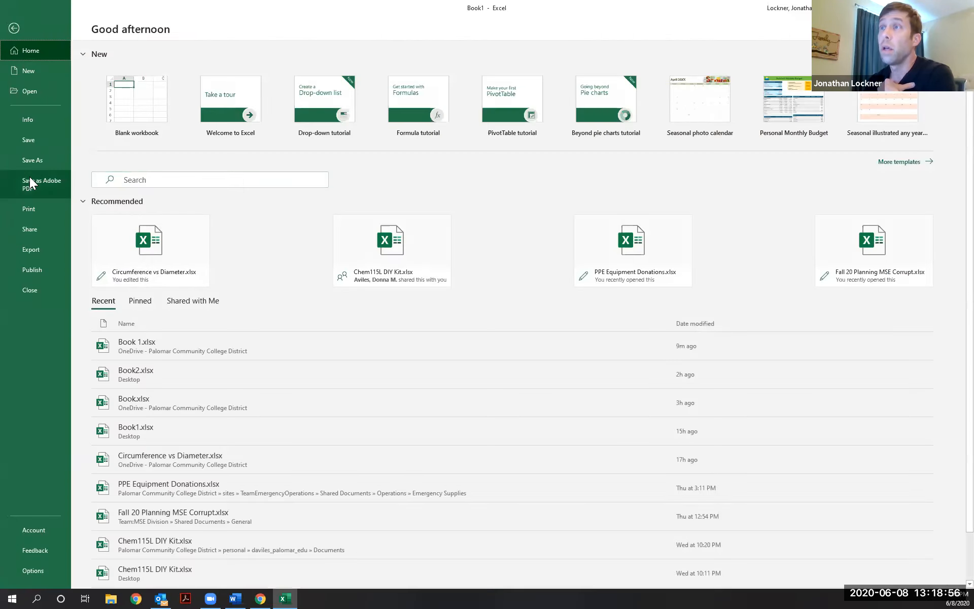
left_click(33, 209)
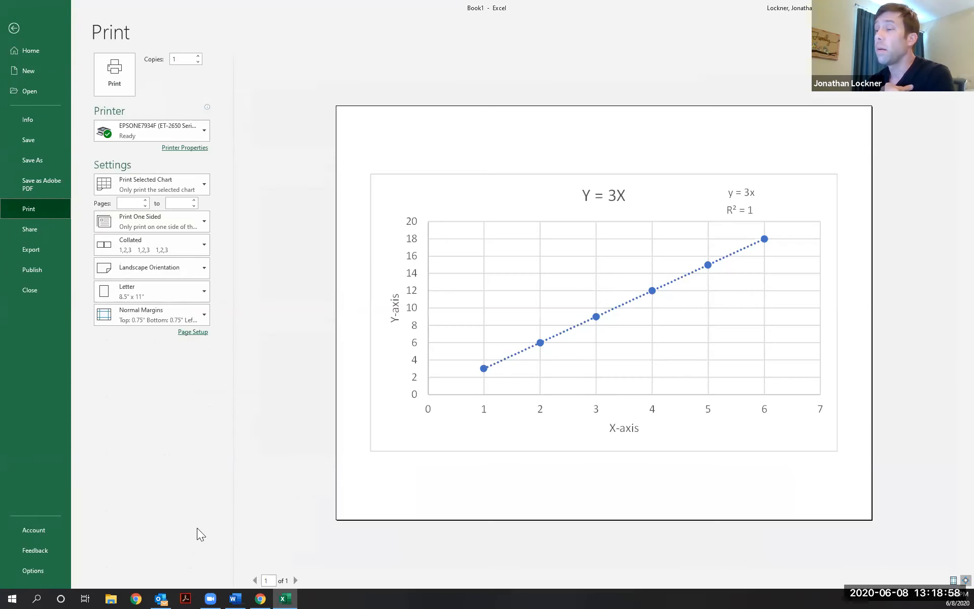
left_click(14, 29)
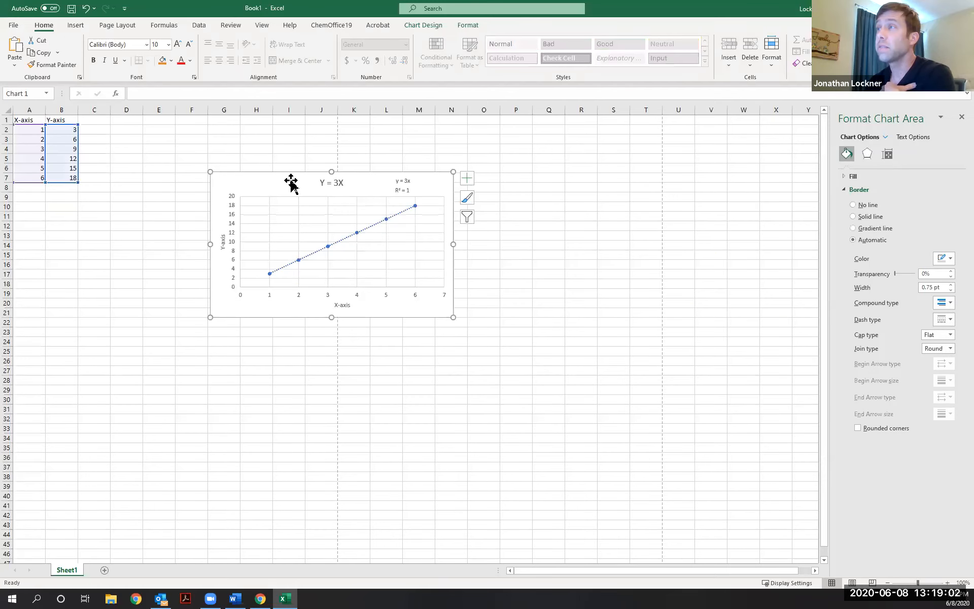
Step: Deselect the chart and preview the active sheet's printout, examining how the chart splits across the pages
left_click(92, 234)
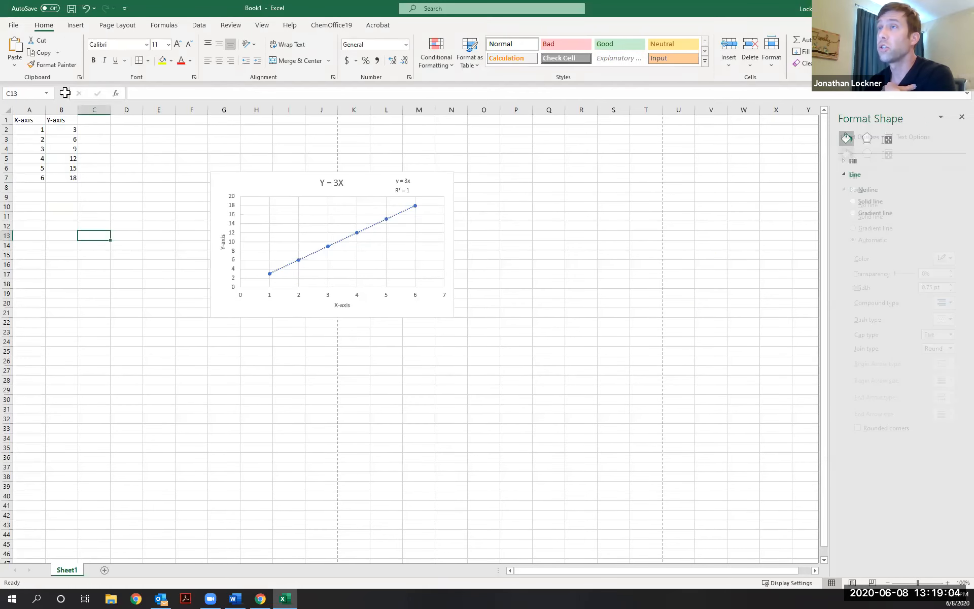
left_click(17, 28)
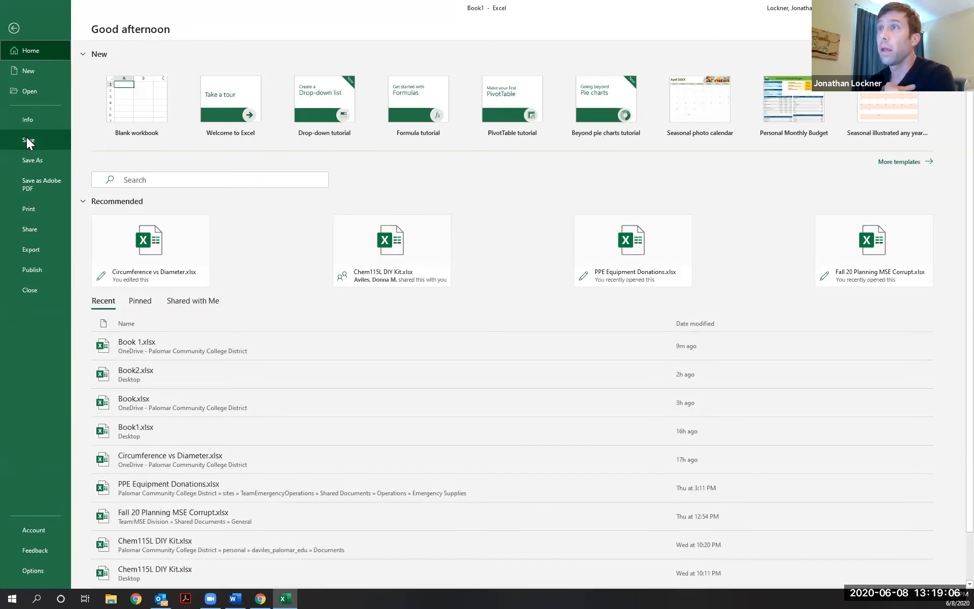
left_click(32, 207)
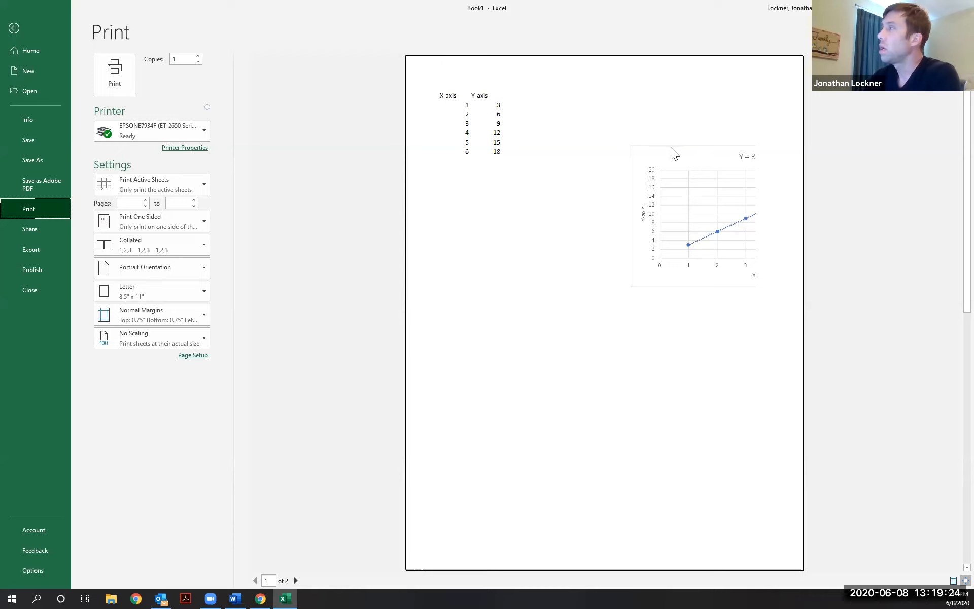
left_click(296, 581)
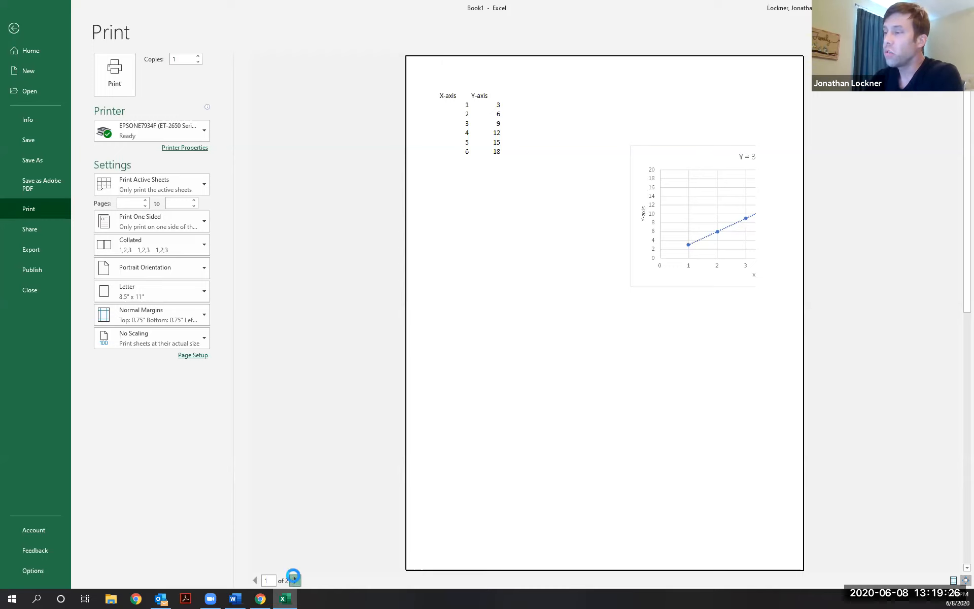
left_click(254, 580)
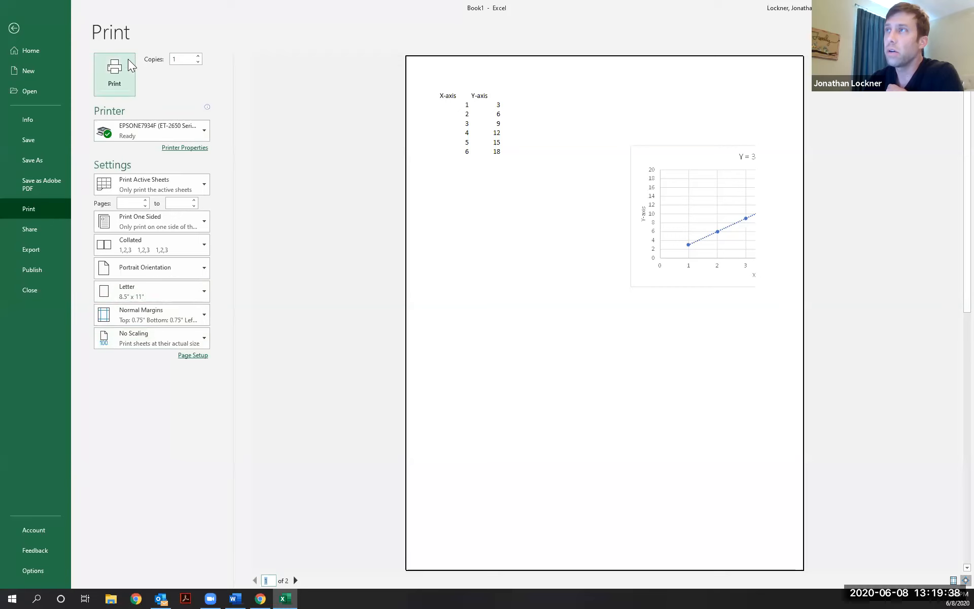
Step: Set the print scaling to Fit Sheet on One Page and return to the worksheet
left_click(167, 338)
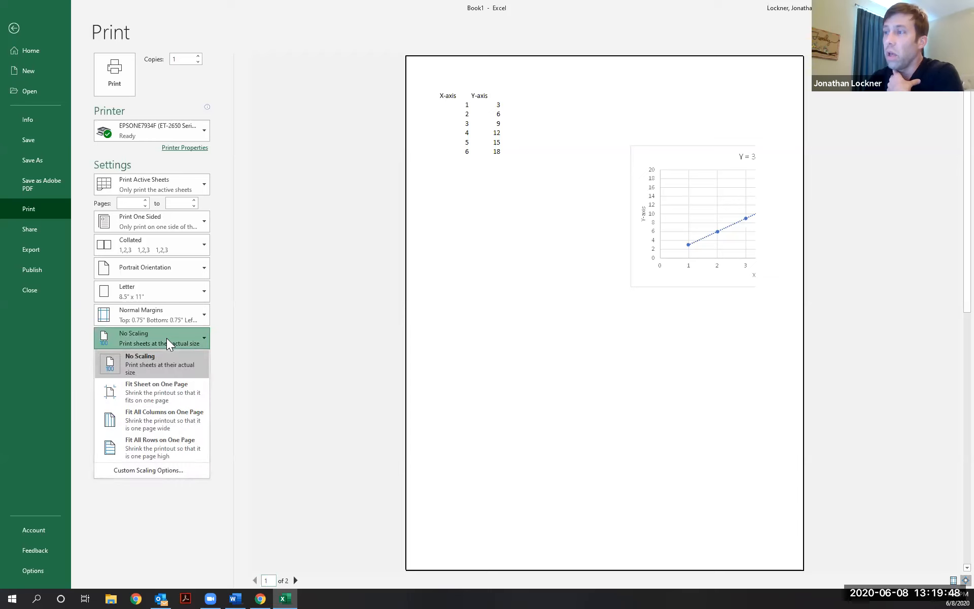
left_click(144, 385)
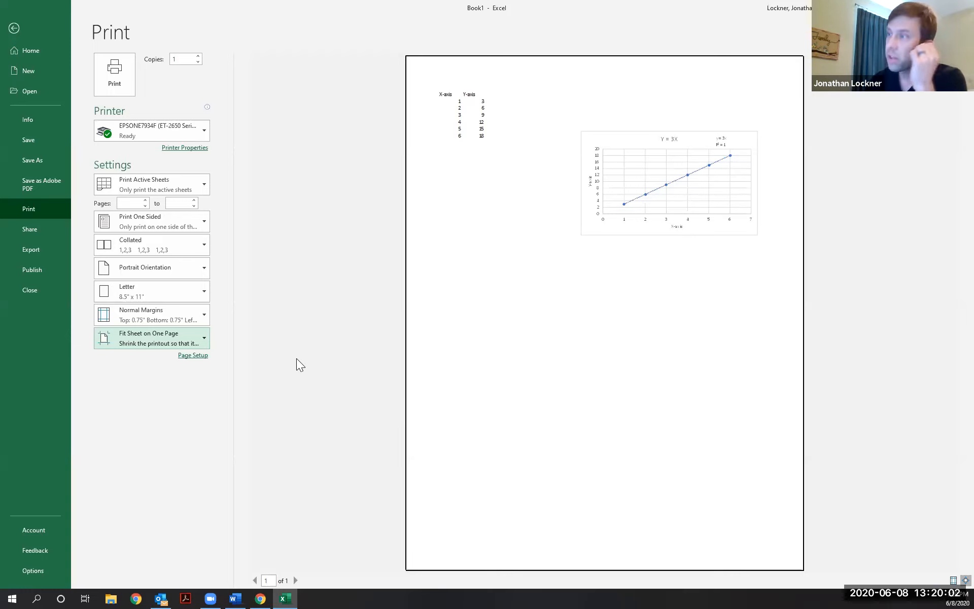
left_click(15, 28)
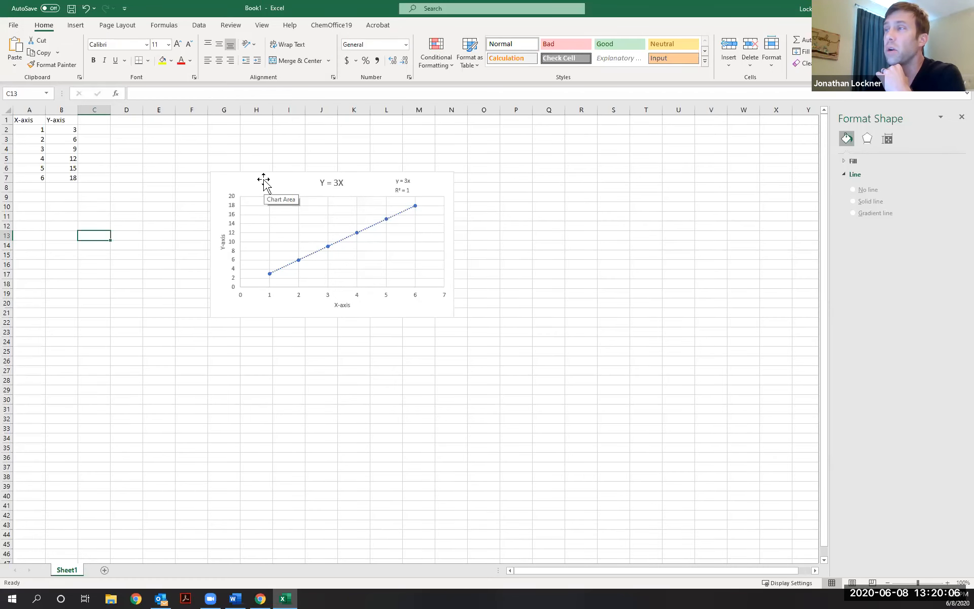
Step: Move the chart back beside the data table, starting at column C, and preview printing only the selected chart
left_click(274, 184)
left_click_drag(273, 180, 150, 134)
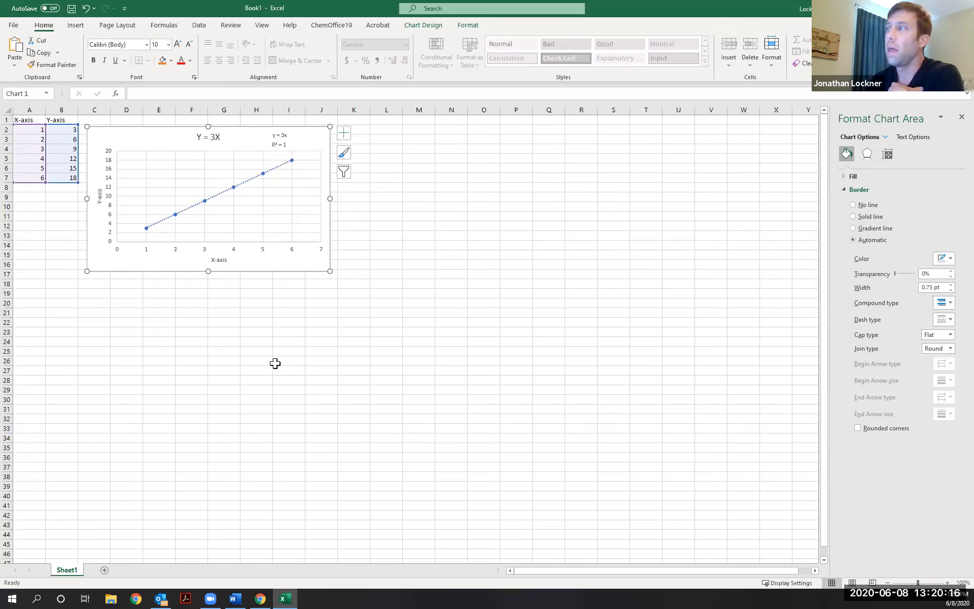
left_click(14, 27)
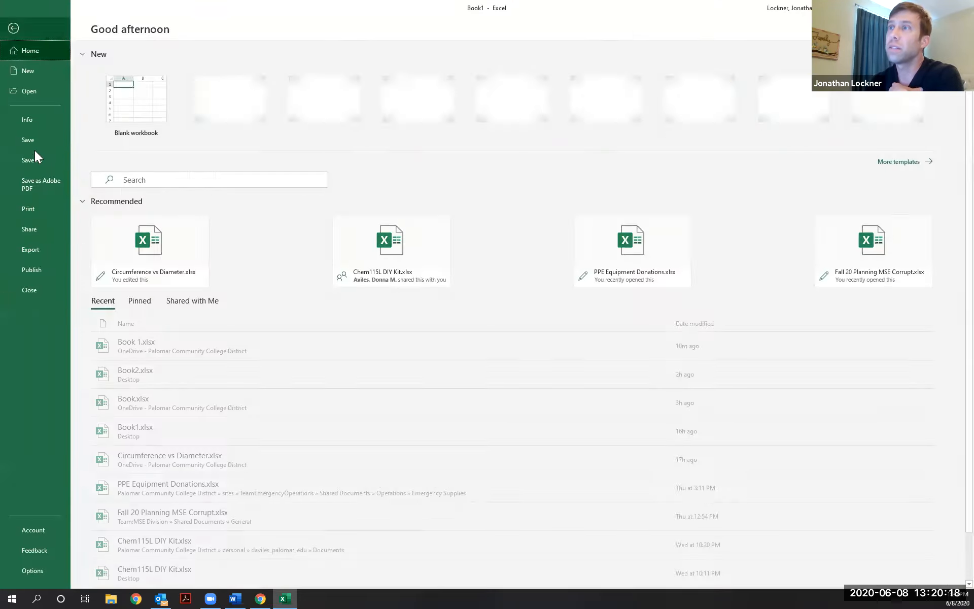
left_click(24, 209)
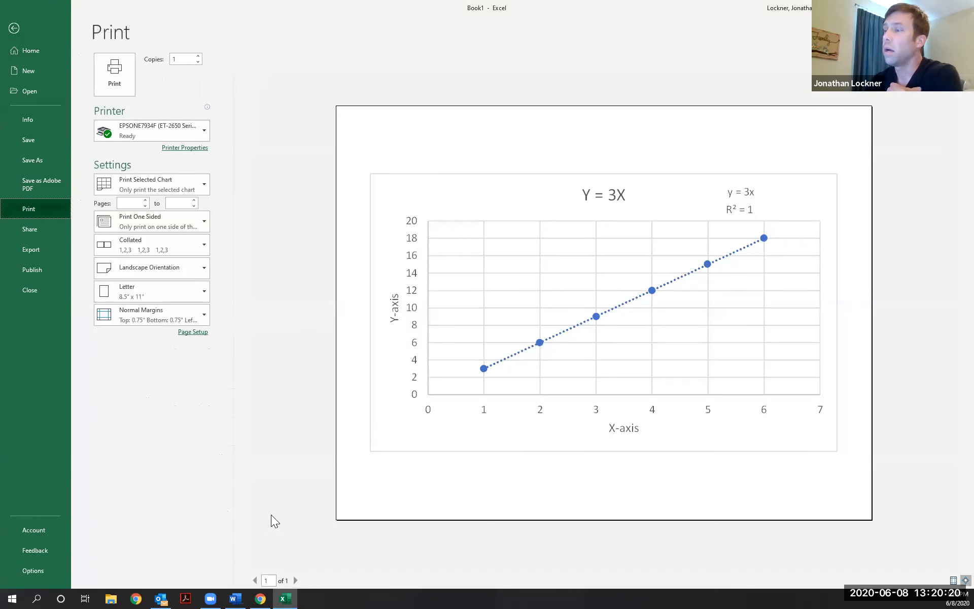
left_click(13, 28)
Step: Preview the active sheet's printout with the chart deselected and set its scaling to No Scaling, retrying Fit Sheet on One Page once
left_click(76, 205)
left_click(14, 25)
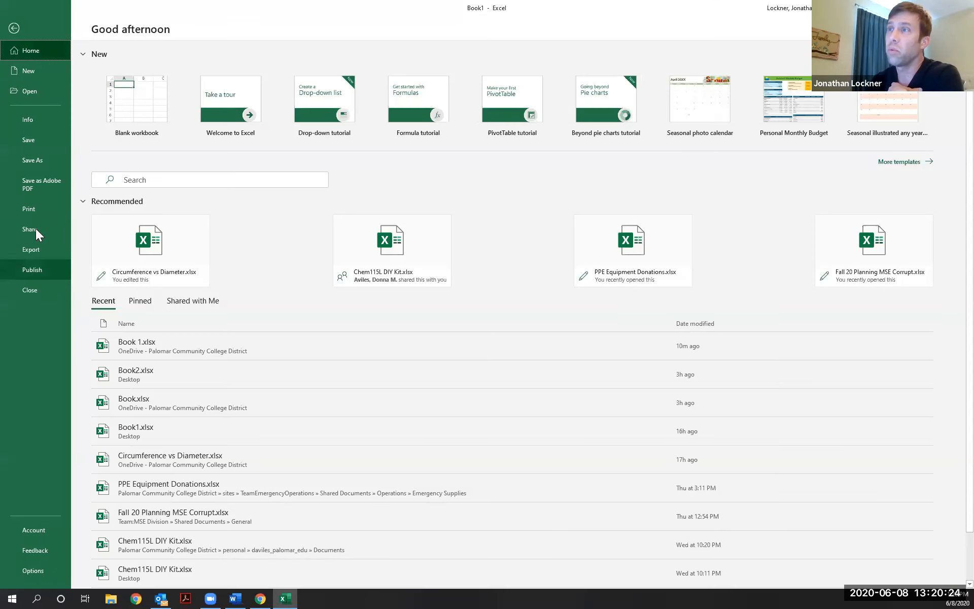
left_click(29, 209)
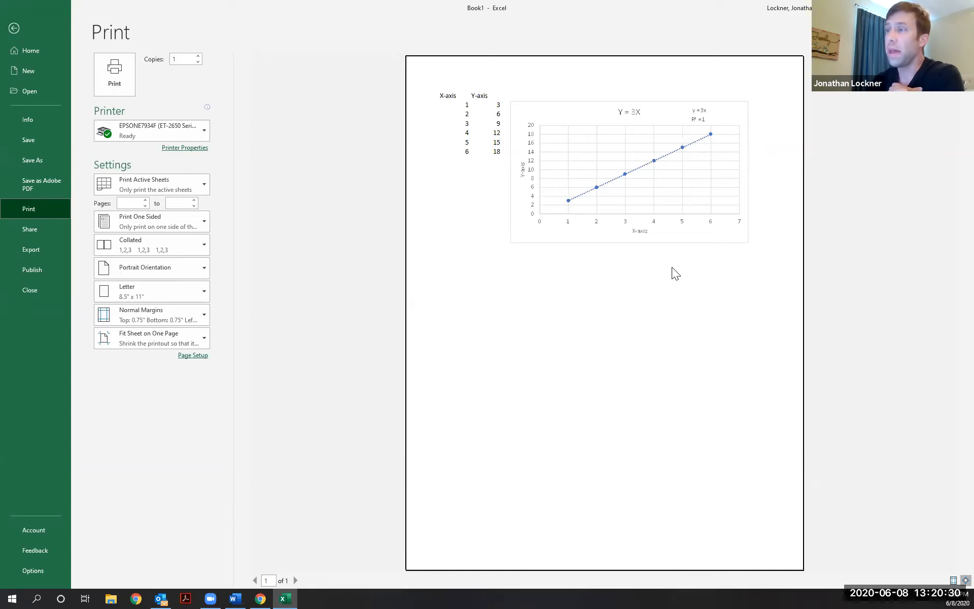
left_click(156, 336)
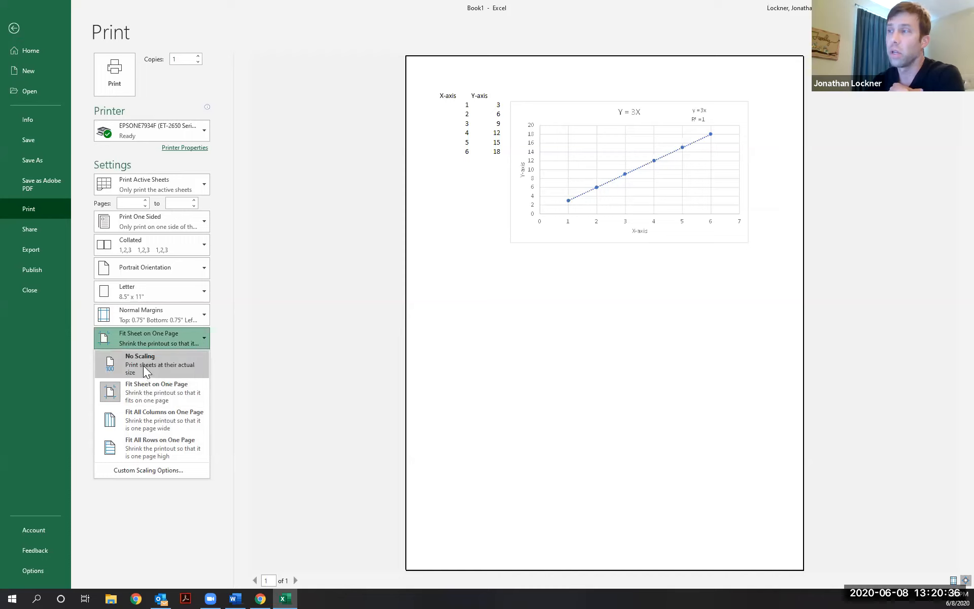
left_click(143, 366)
left_click(149, 337)
left_click(144, 389)
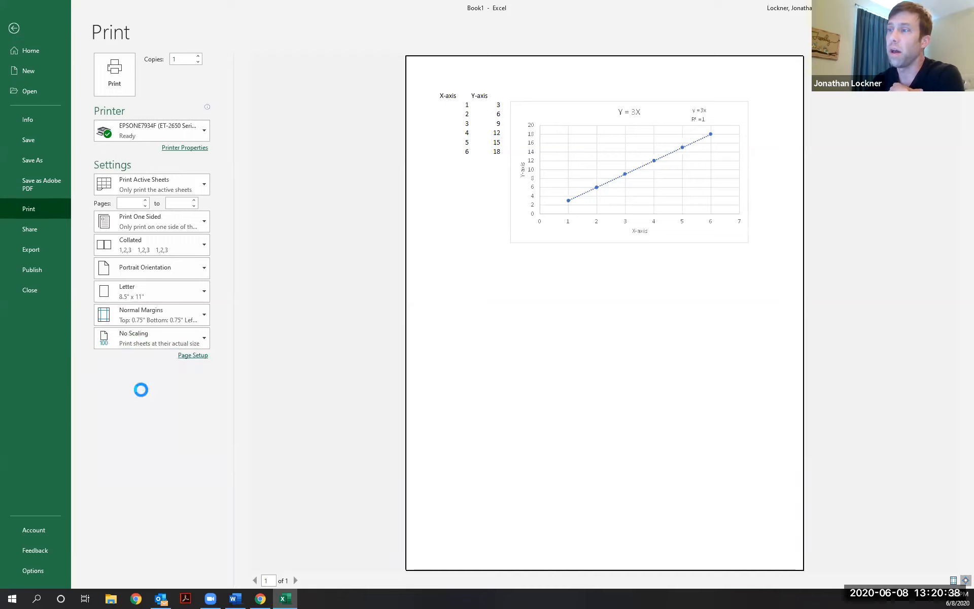
left_click(145, 340)
left_click(140, 362)
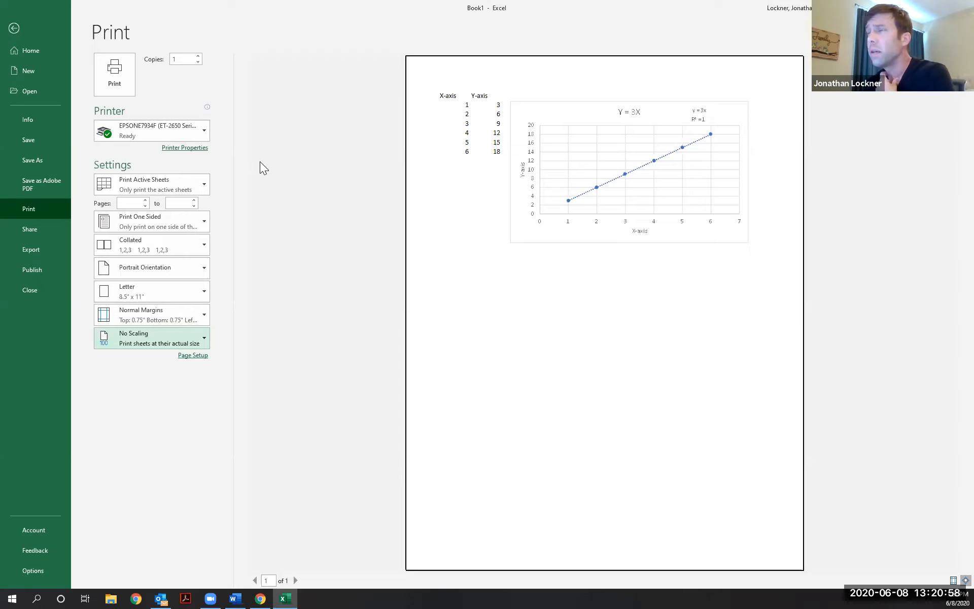
Step: Convert the entire workbook to Adobe PDF with Fit to paper width, agreeing to save the workbook before continuing
left_click(29, 184)
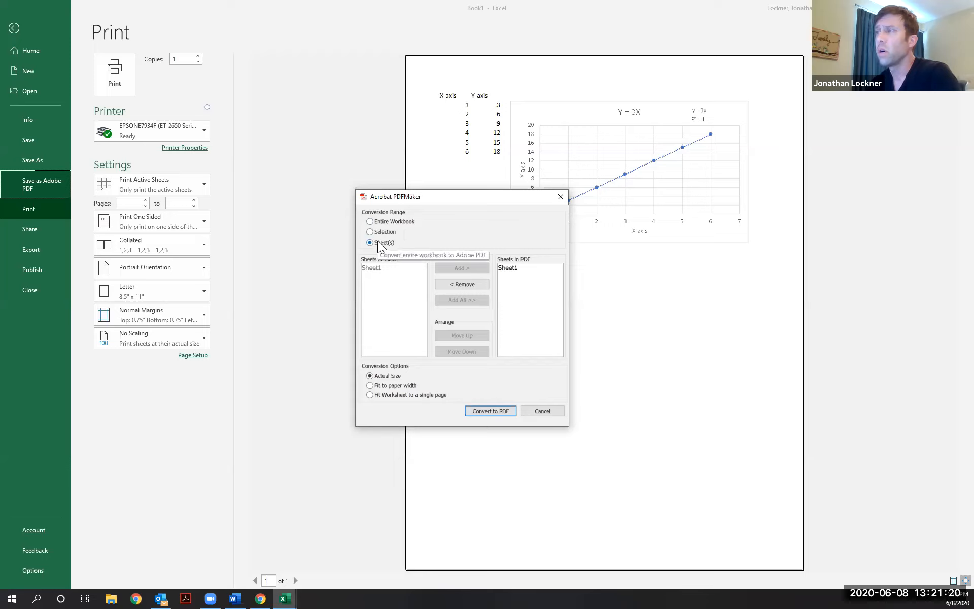
left_click(384, 222)
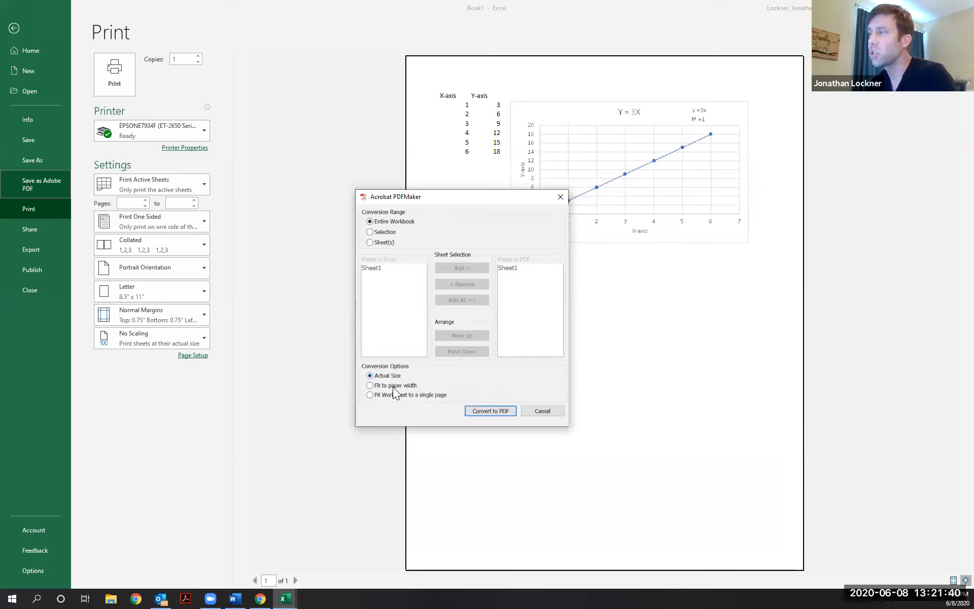
left_click(373, 386)
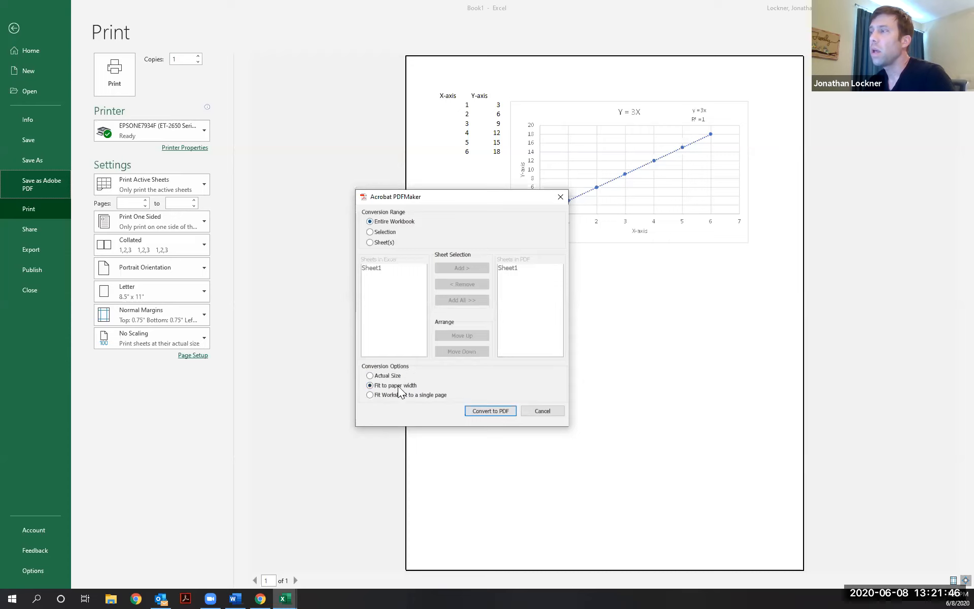
left_click(497, 410)
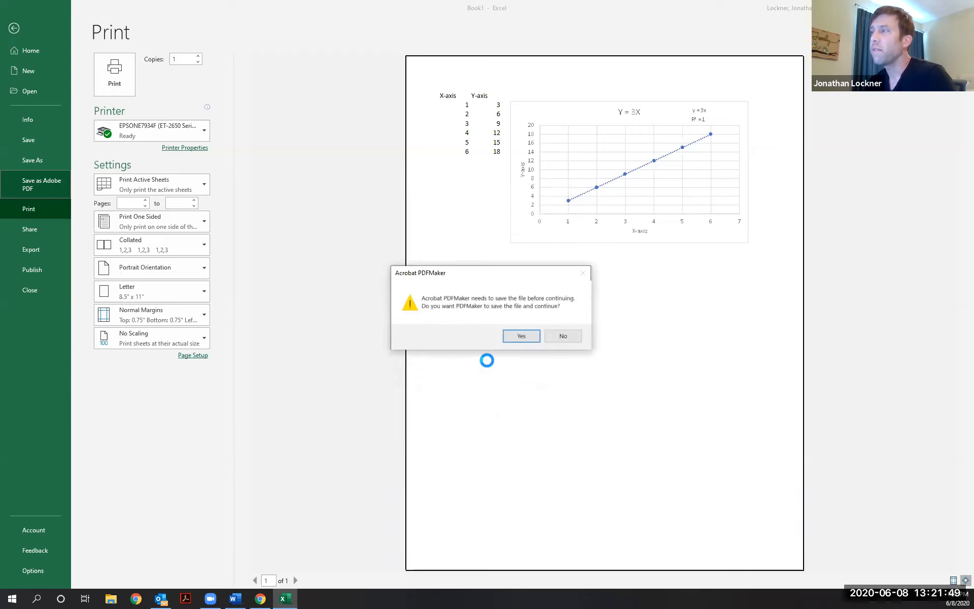
left_click(521, 336)
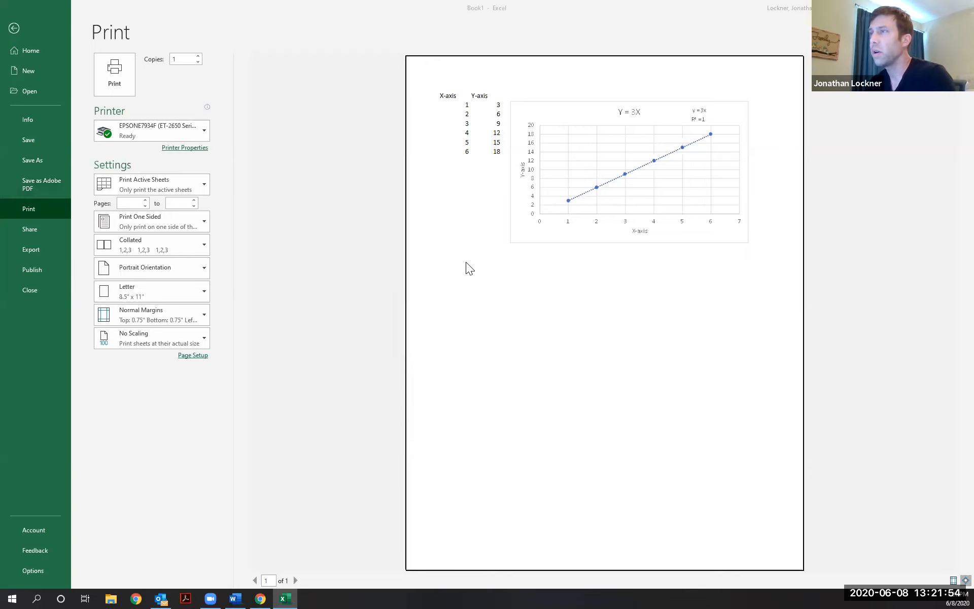
Step: Save the workbook as Book3.xlsx in the OneDrive - Palomar Community College District folder
left_click(105, 417)
key("BackSpace")
type("3")
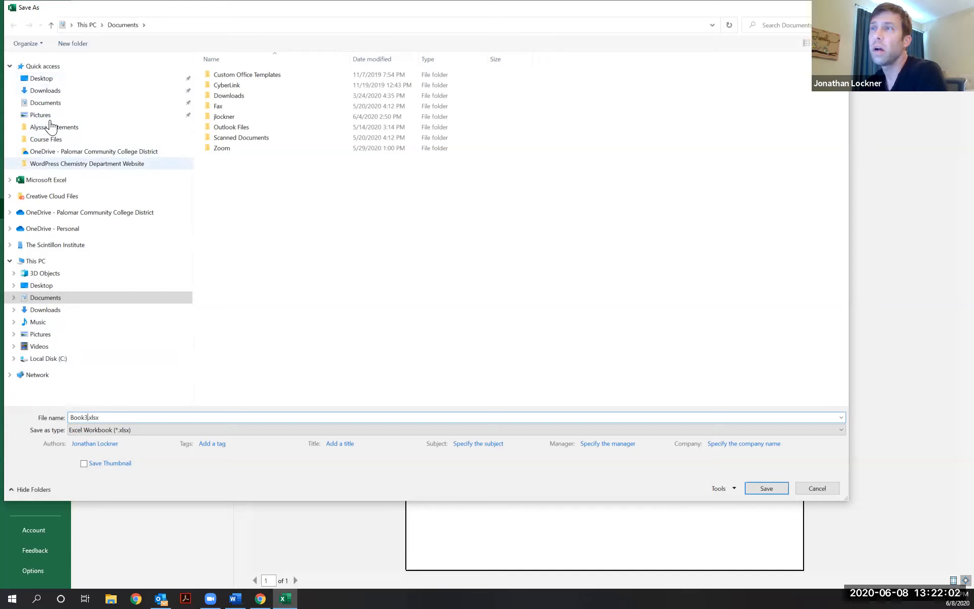
left_click(81, 153)
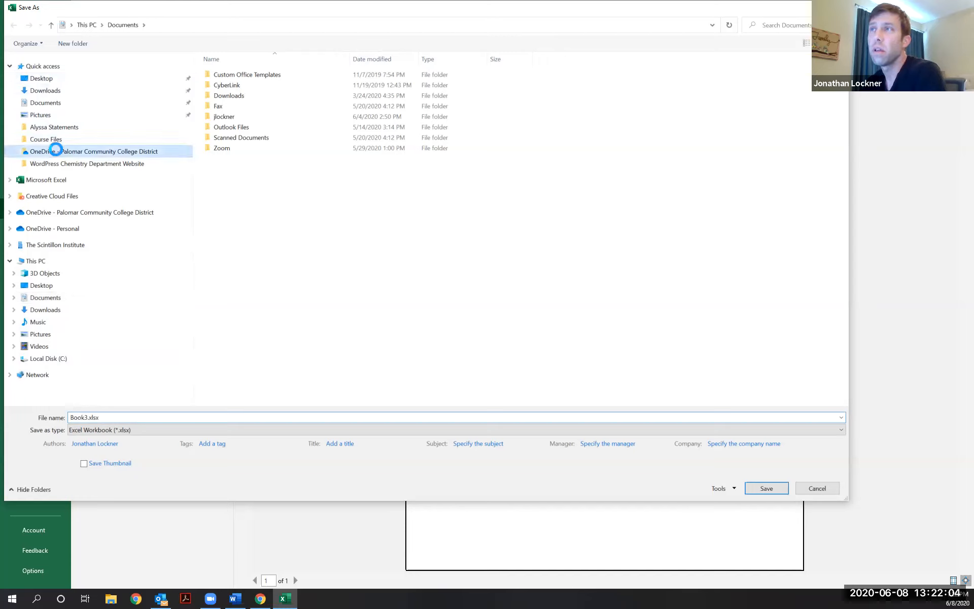
left_click(124, 417)
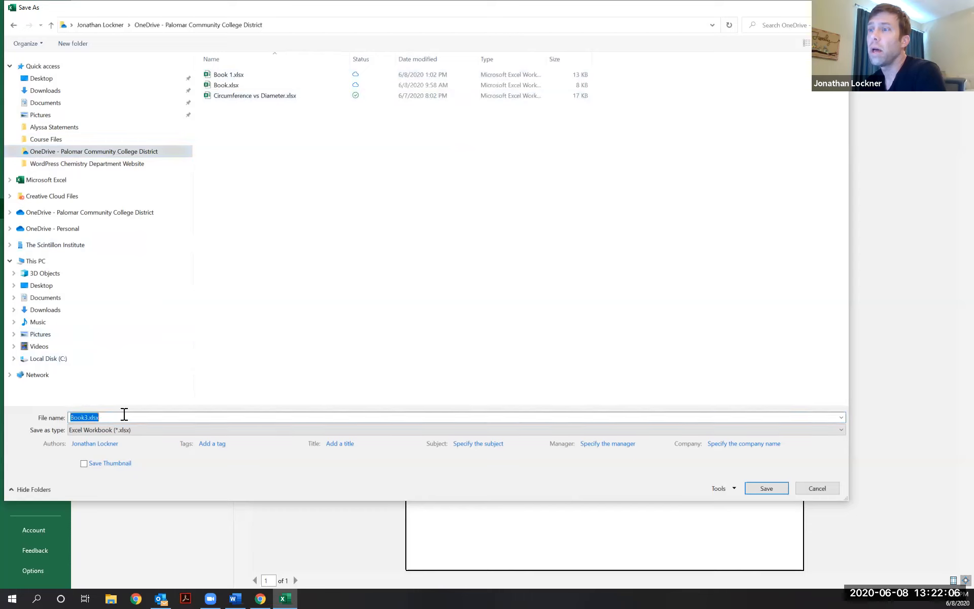
left_click(767, 488)
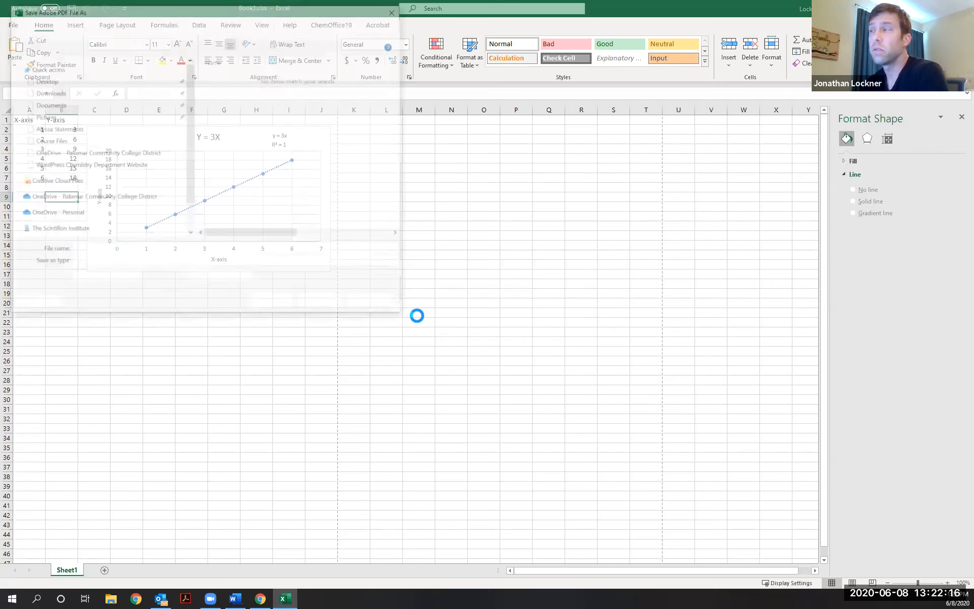
Step: Save the PDF as Book3.pdf in the OneDrive - Palomar Community College District folder with View Result enabled
left_click(113, 248)
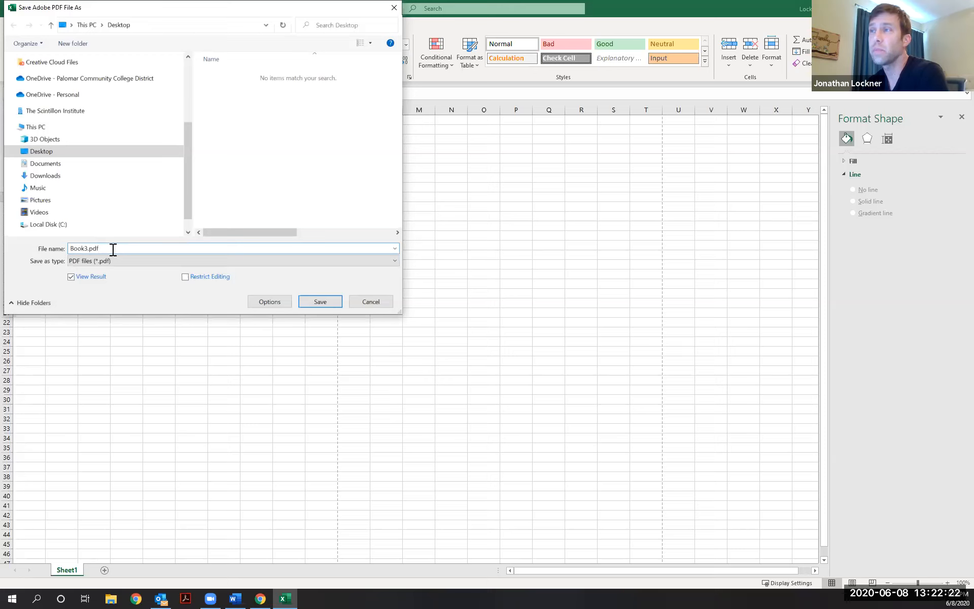
left_click(69, 81)
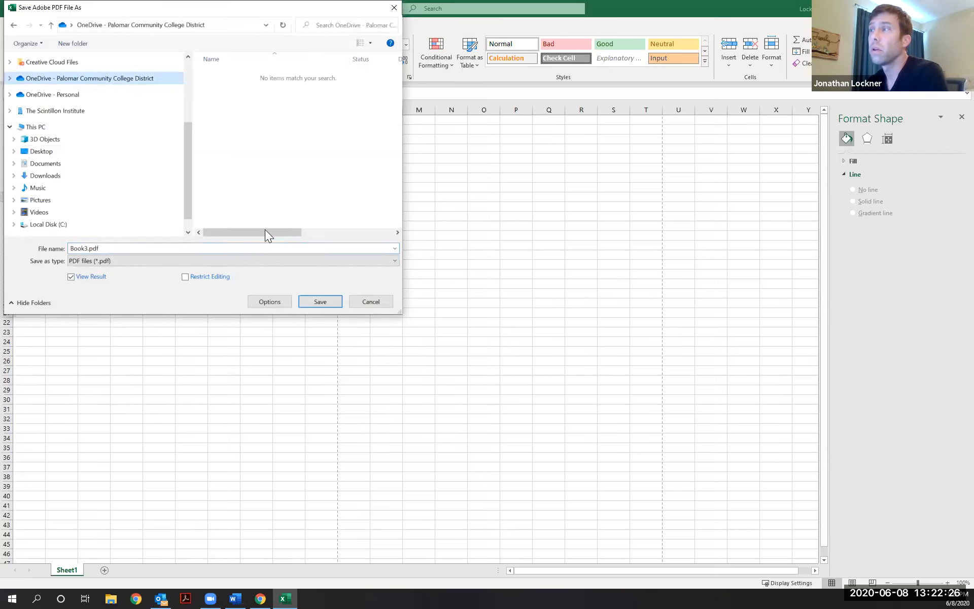
left_click(320, 302)
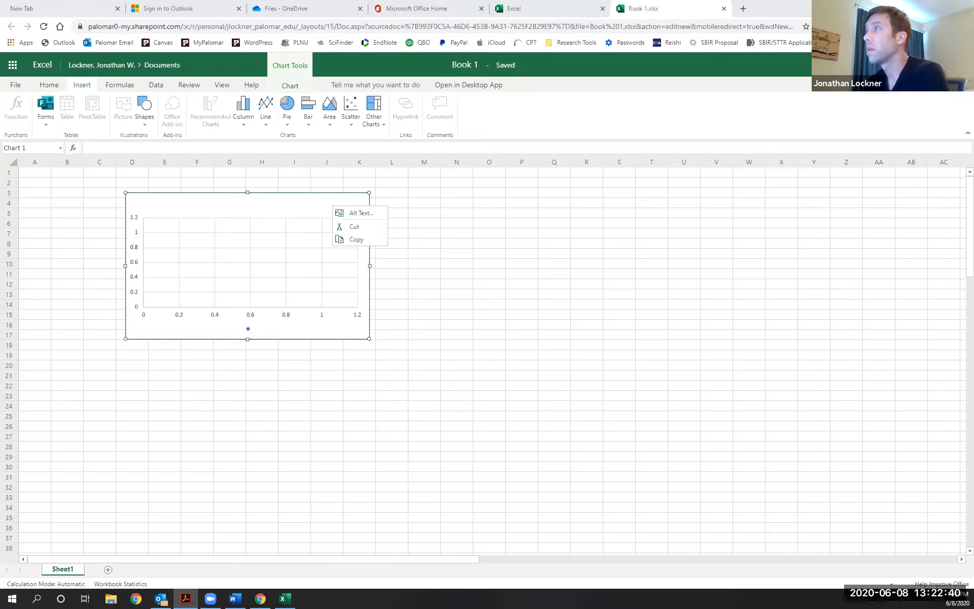
Step: Examine the data table and chart in Book3.pdf in Adobe Acrobat, and close the Acrobat window
left_click_drag(555, 0, 556, 81)
left_click(635, 87)
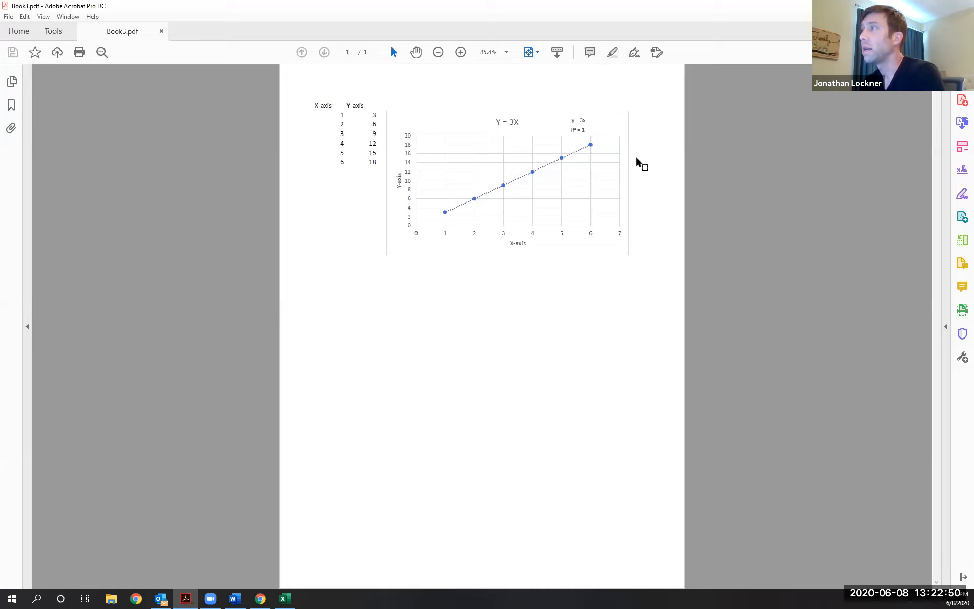
left_click_drag(637, 161, 507, 254)
left_click(469, 286)
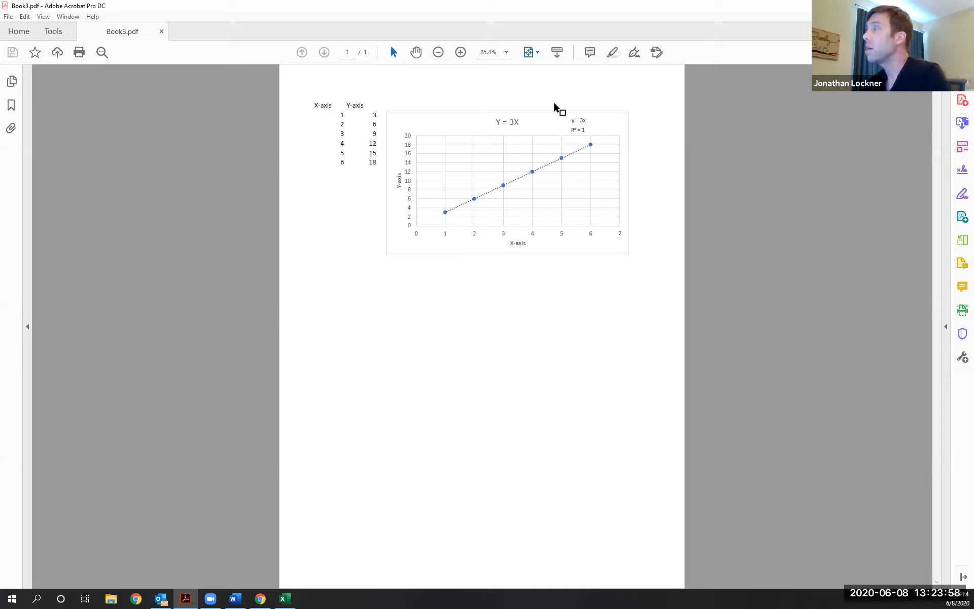
left_click(963, 5)
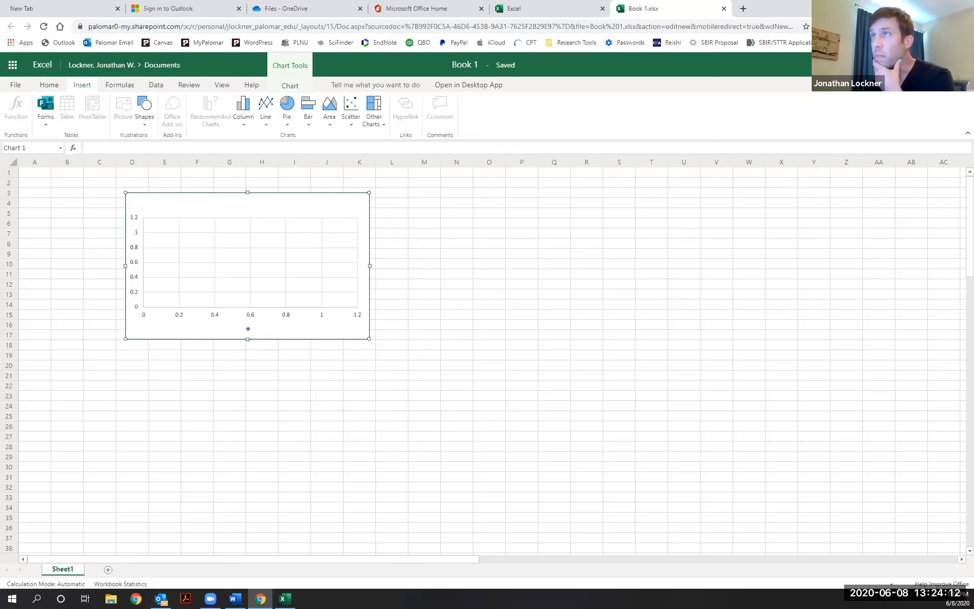
Step: Open the Palomar Email inbox in the browser's Outlook sign-in tab and launch Excel online from its Office apps
left_click(185, 8)
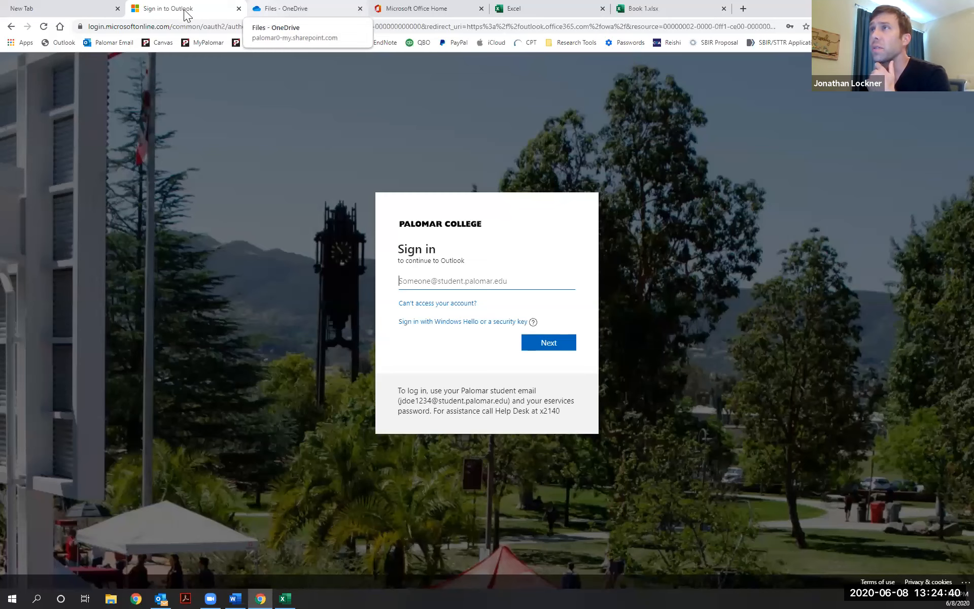
left_click(109, 44)
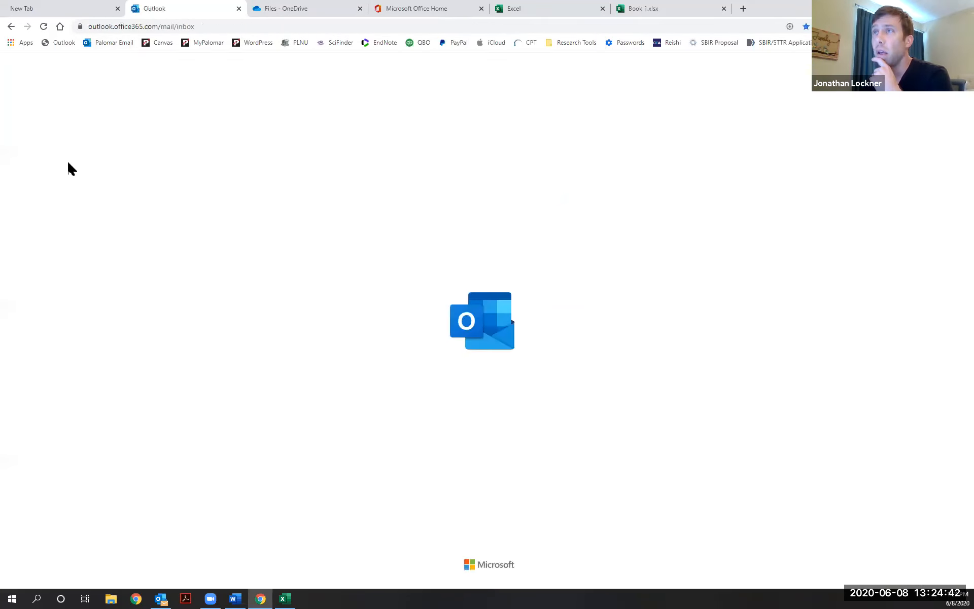
left_click(14, 66)
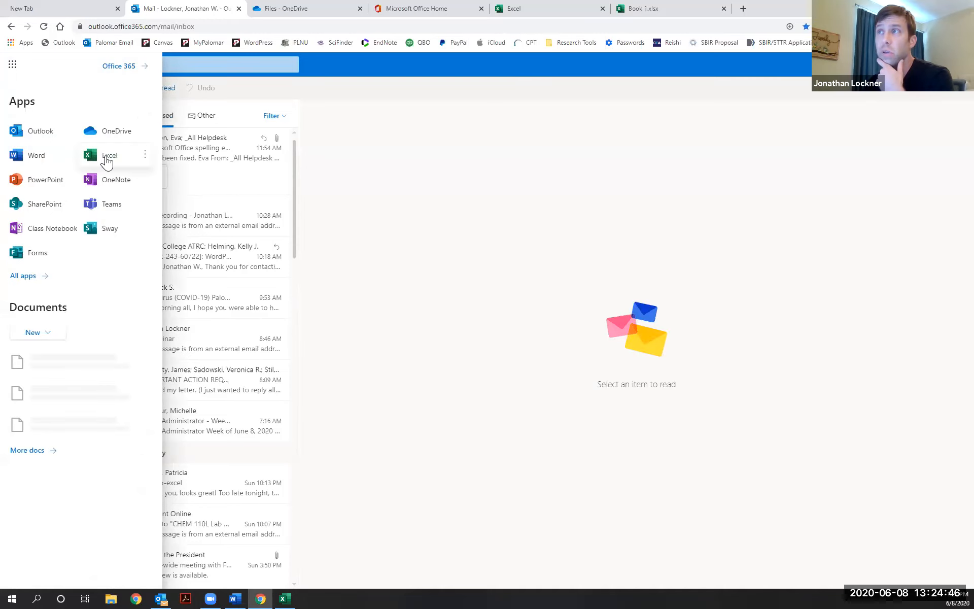
left_click(109, 156)
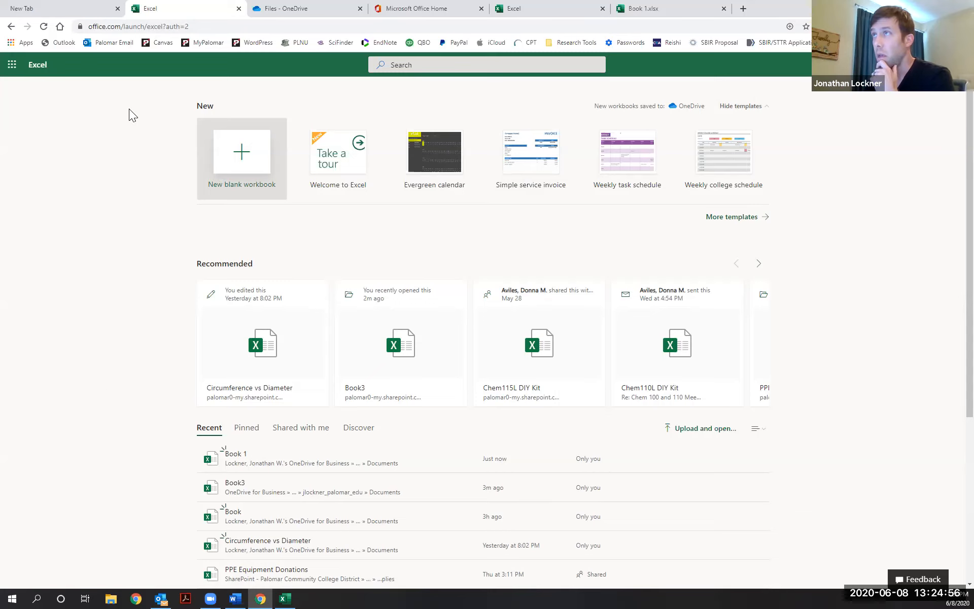
Step: Go from Excel online to the Office 365 home page and display the Install Office options
left_click(12, 64)
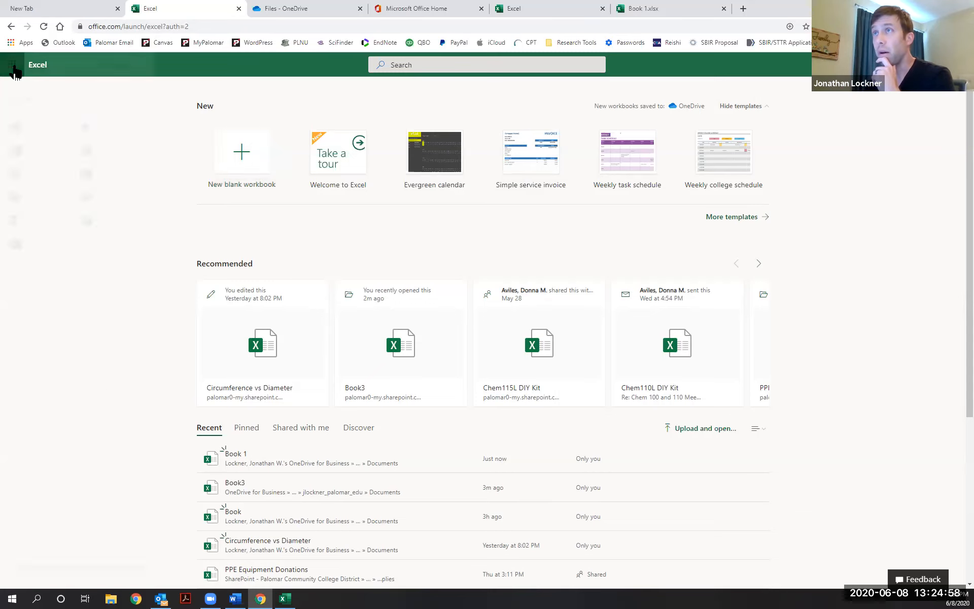
left_click(119, 68)
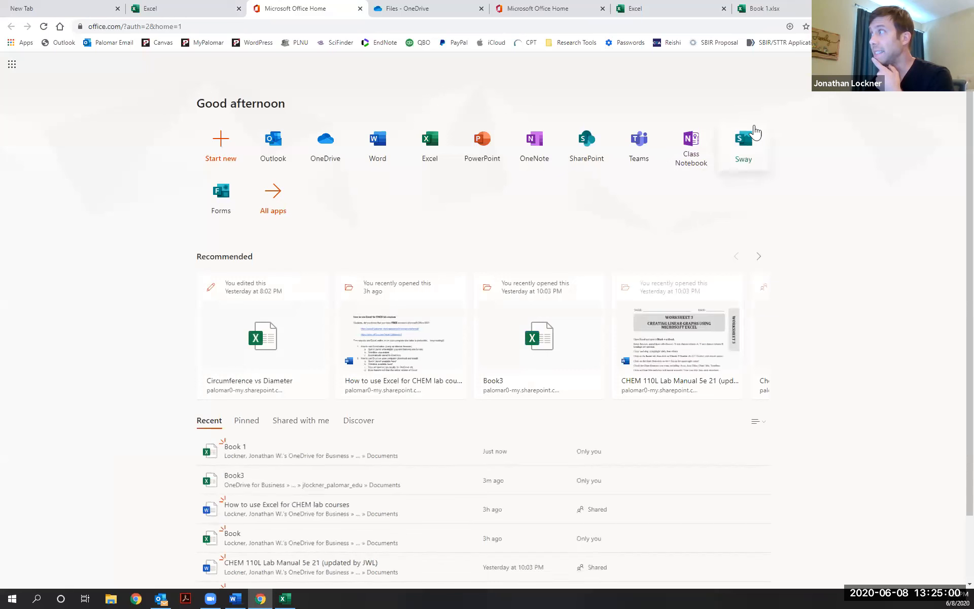
left_click(748, 104)
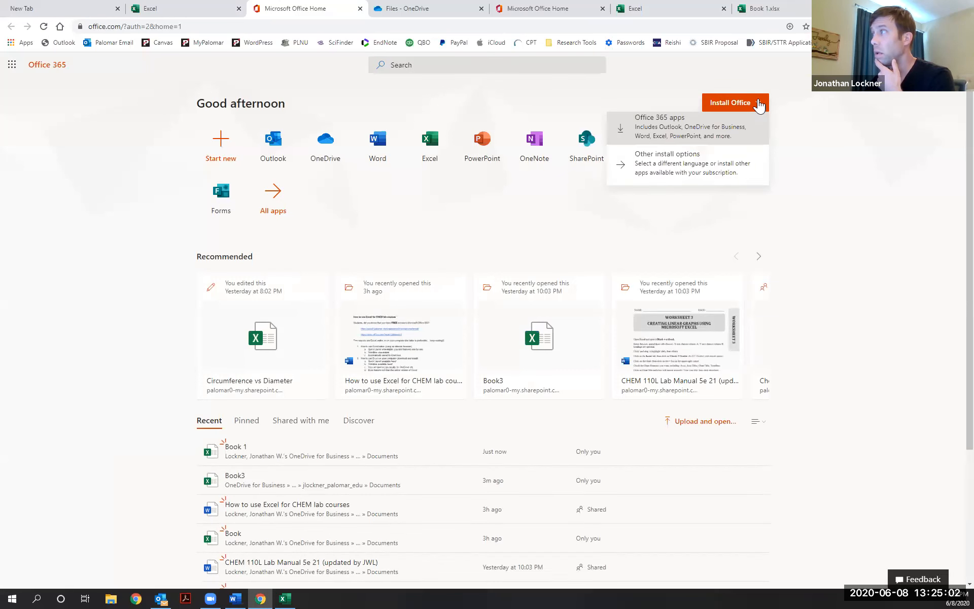